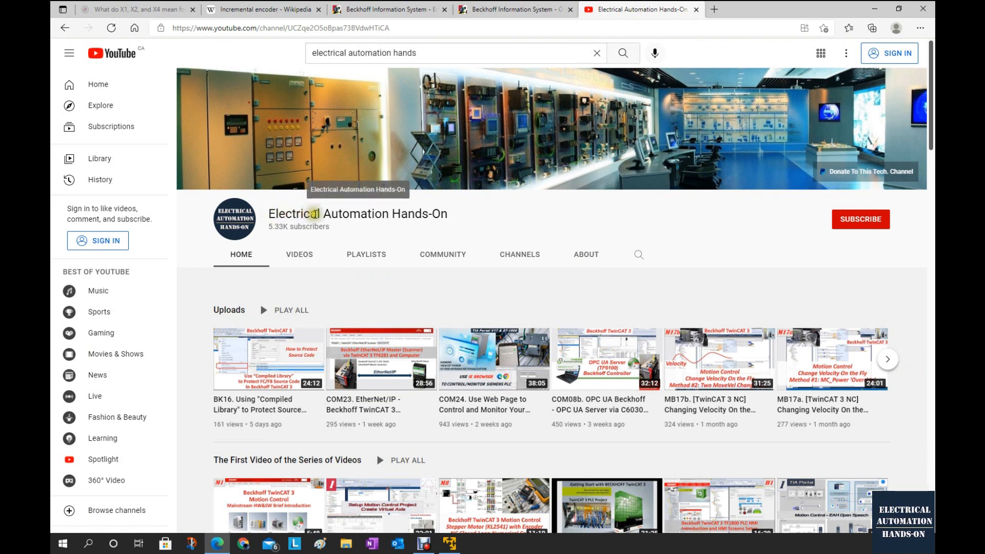
Open the channel's Industrial Automation Data Collection playlist and view the page of its COM01 OPC UA Siemens S7-1200 video
left_click(366, 255)
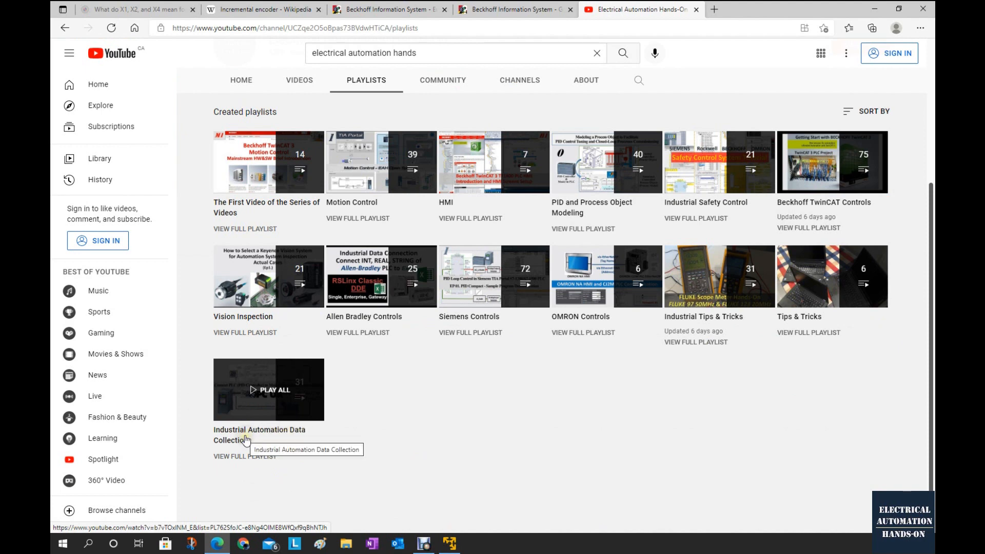
left_click(246, 440)
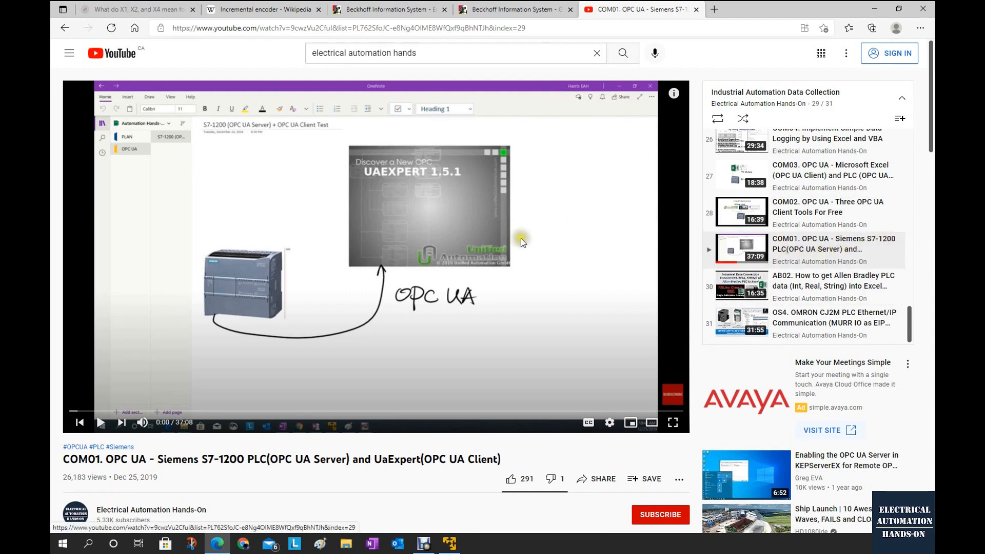
scroll(462, 388, "down", 2)
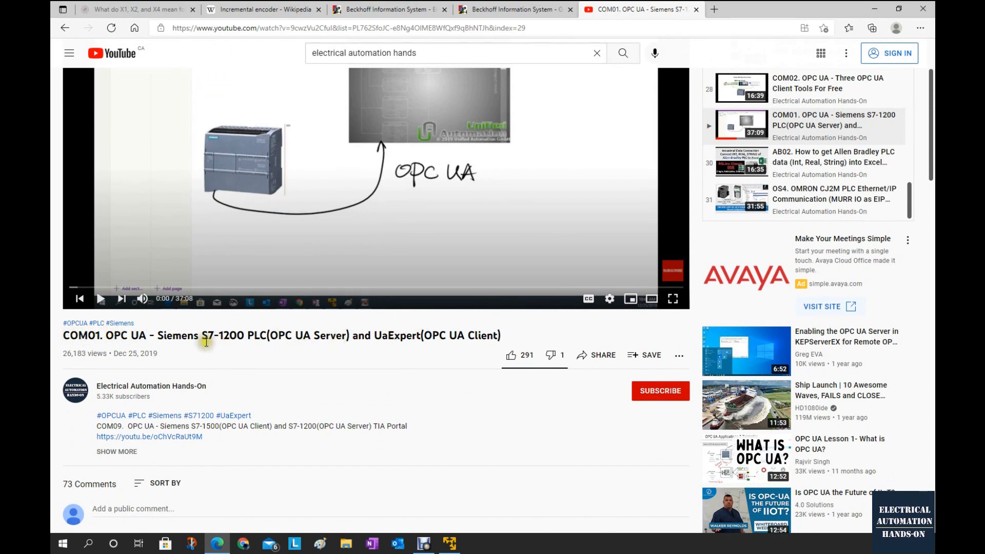
scroll(266, 355, "up", 2)
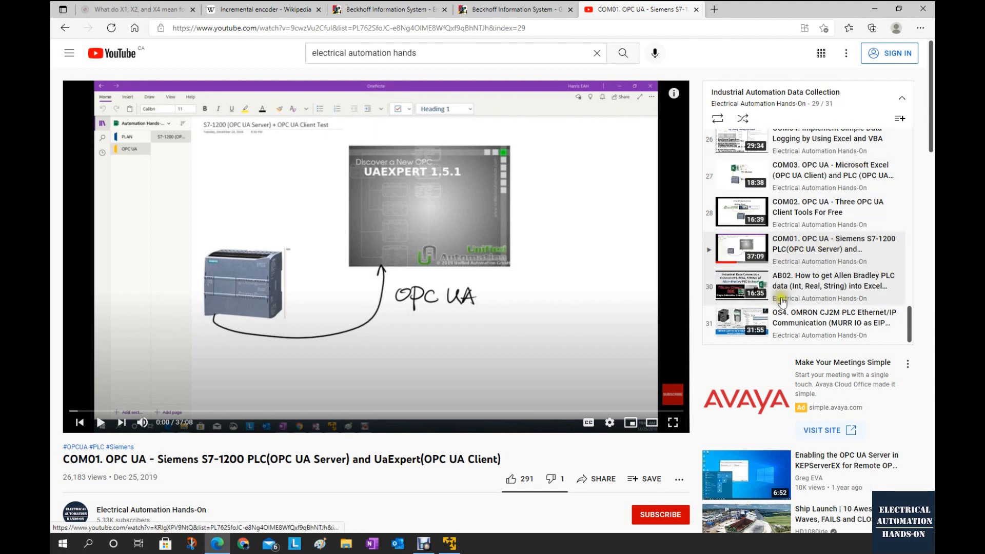
Open the COM08b OPC UA Beckhoff video from the playlist, pause it and look over its title and description
left_click_drag(909, 318, 905, 245)
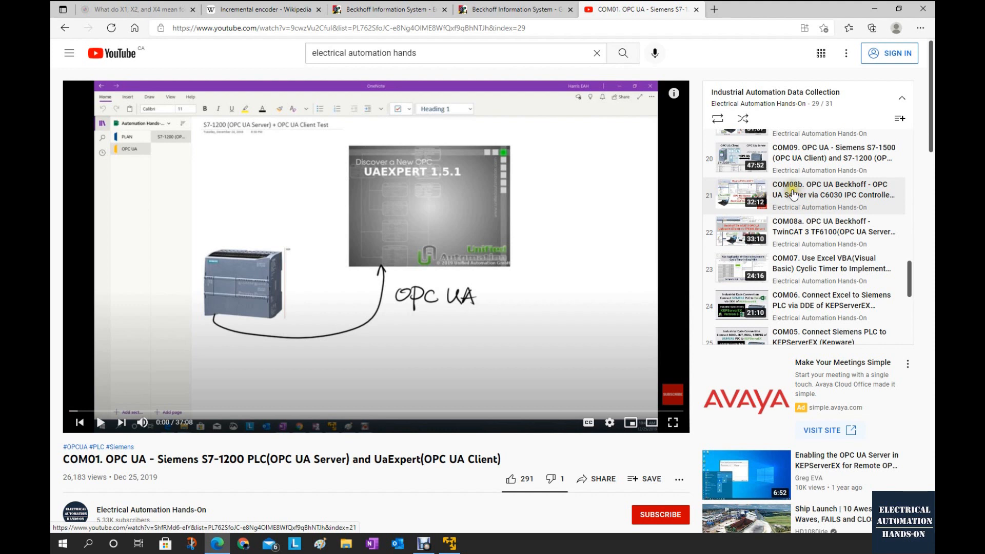
left_click(824, 196)
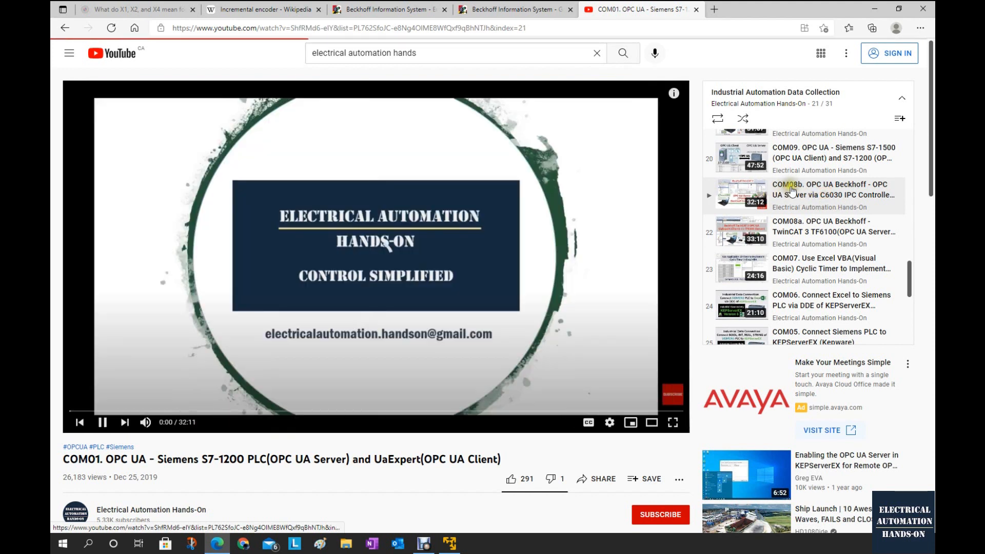
left_click(522, 254)
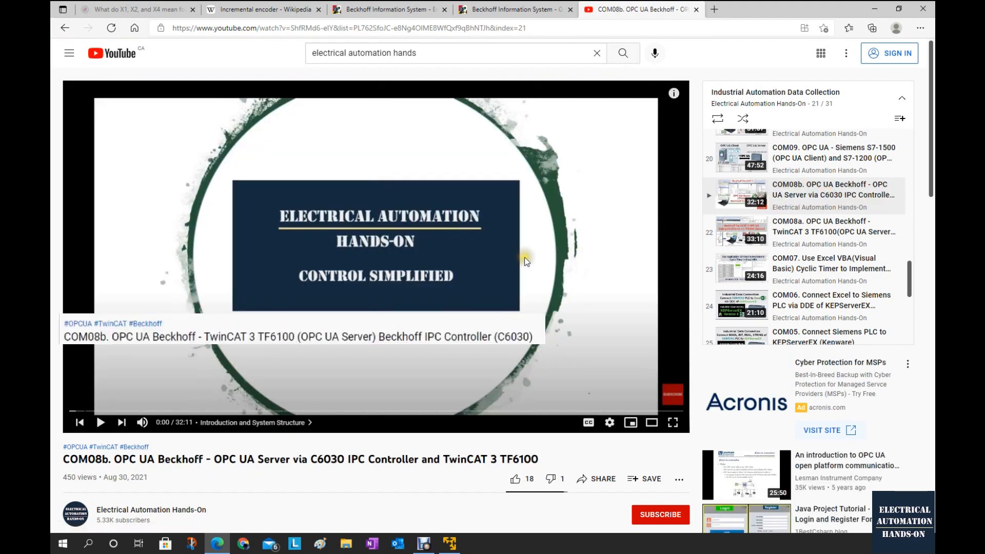
scroll(526, 261, "down", 2)
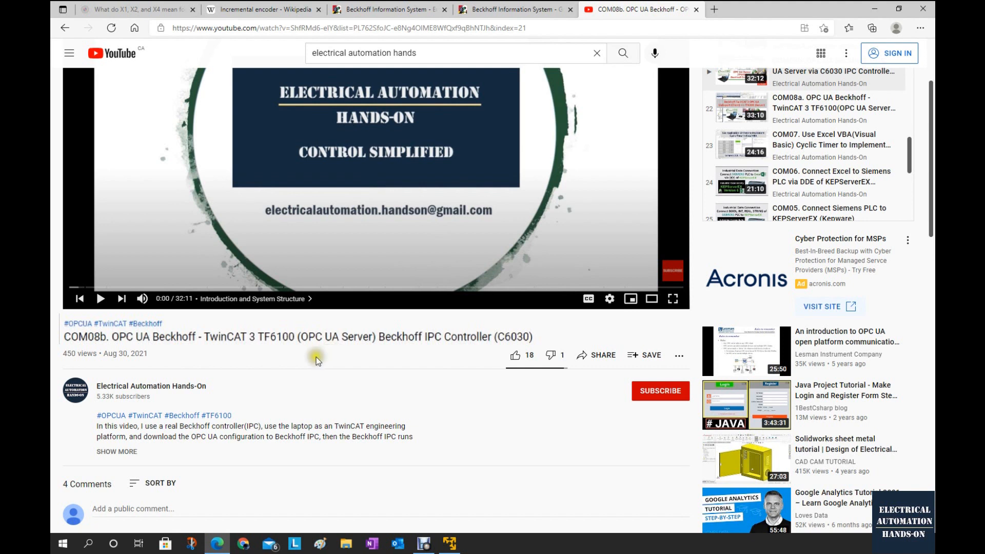
scroll(795, 167, "up", 1)
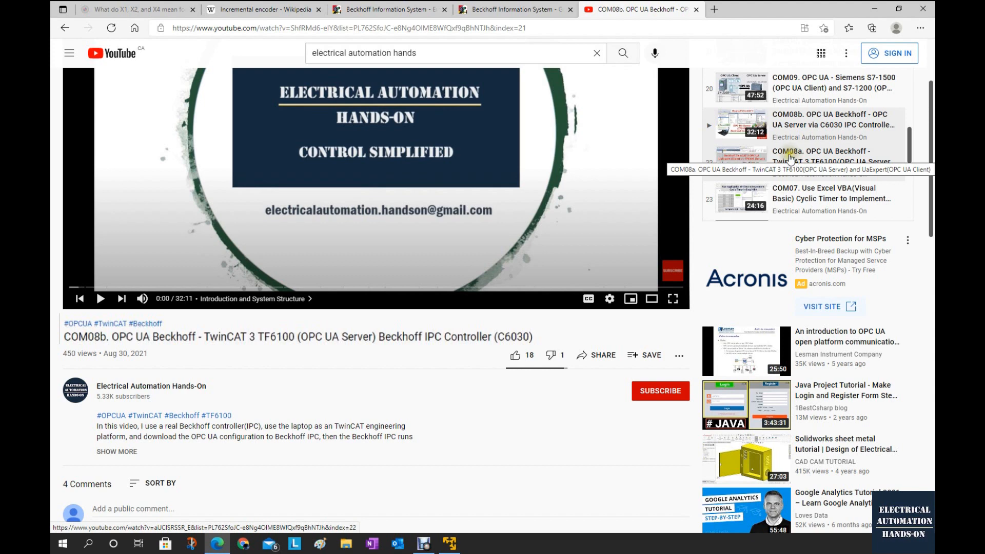
left_click(513, 9)
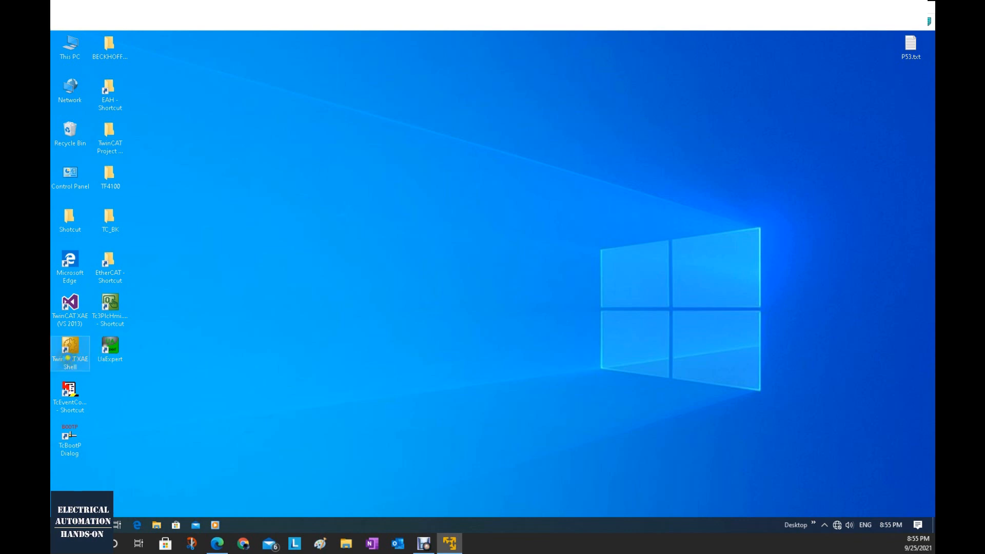
Run TwinCAT XAE Shell as administrator and create a TwinCAT XAE project named "TwinCAT Project OPCUA ClientIO" in C:\EAH\OPCUA\TF6100_OPCUA_ClientIO_EAH\
right_click(76, 361)
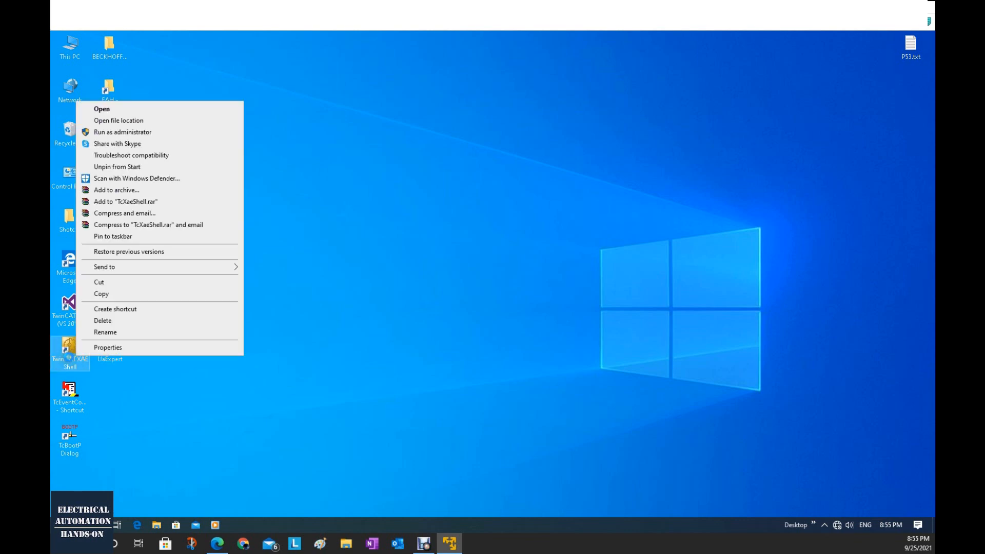
left_click(123, 132)
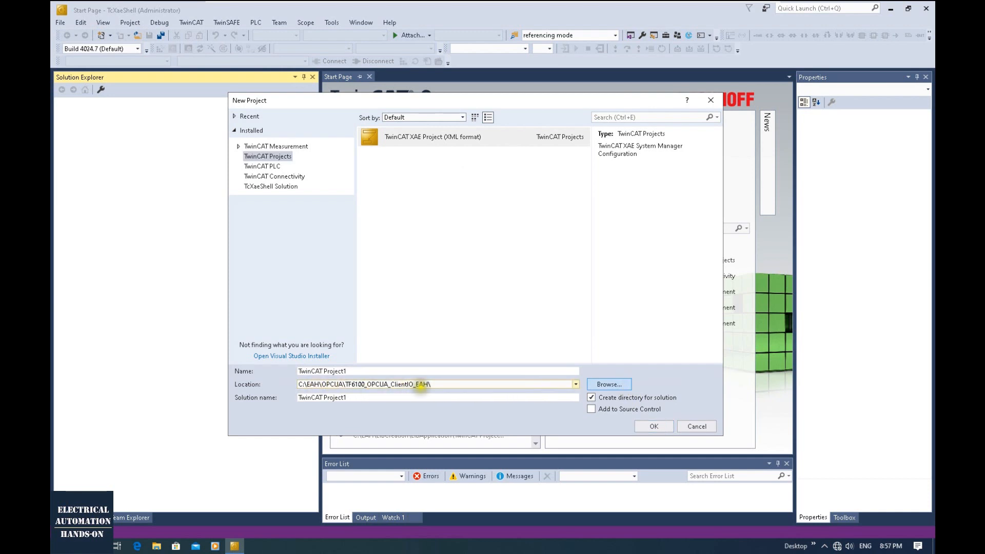
left_click(328, 371)
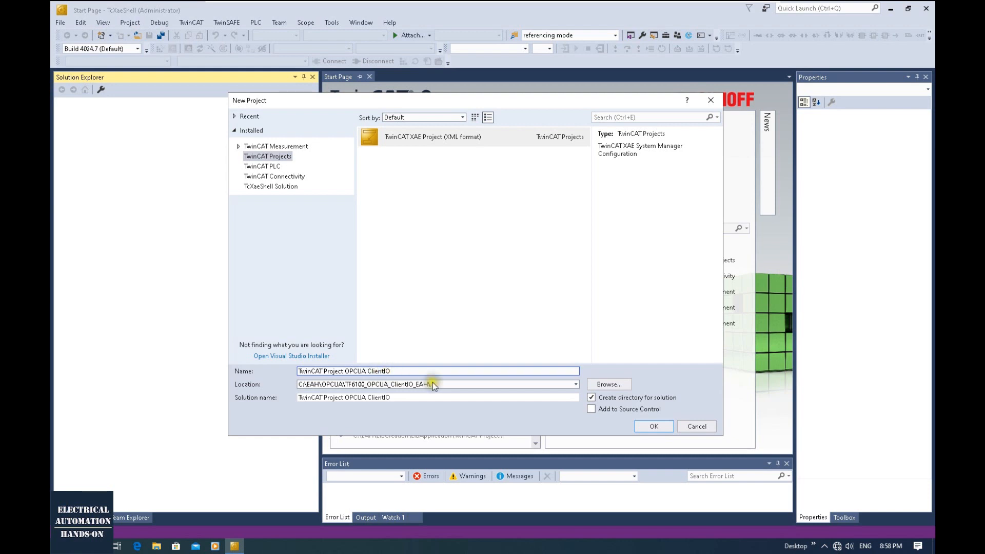
left_click(654, 427)
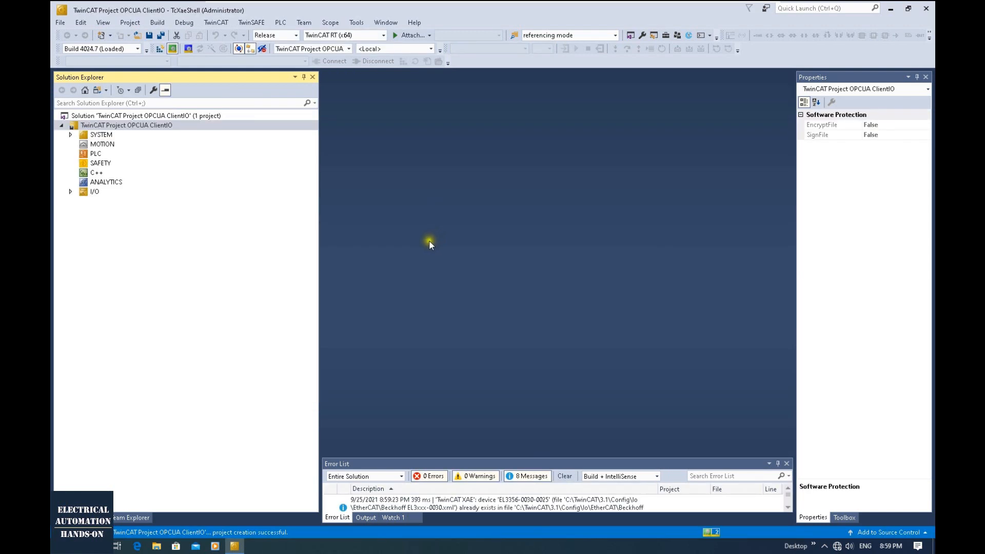
Add a Standard PLC Project named OPCUAClientIO under the PLC node and expand its project tree
right_click(90, 154)
left_click(143, 162)
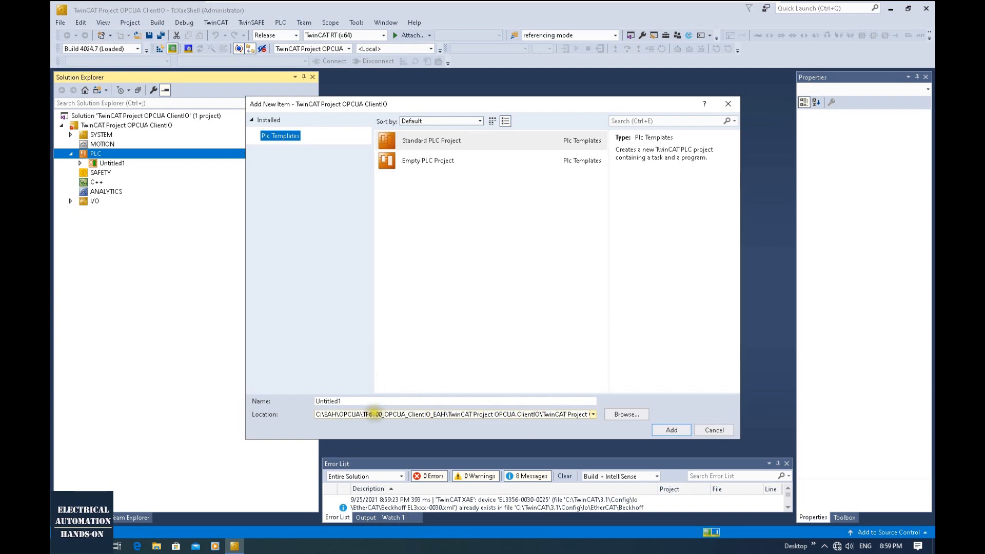
double_click(328, 401)
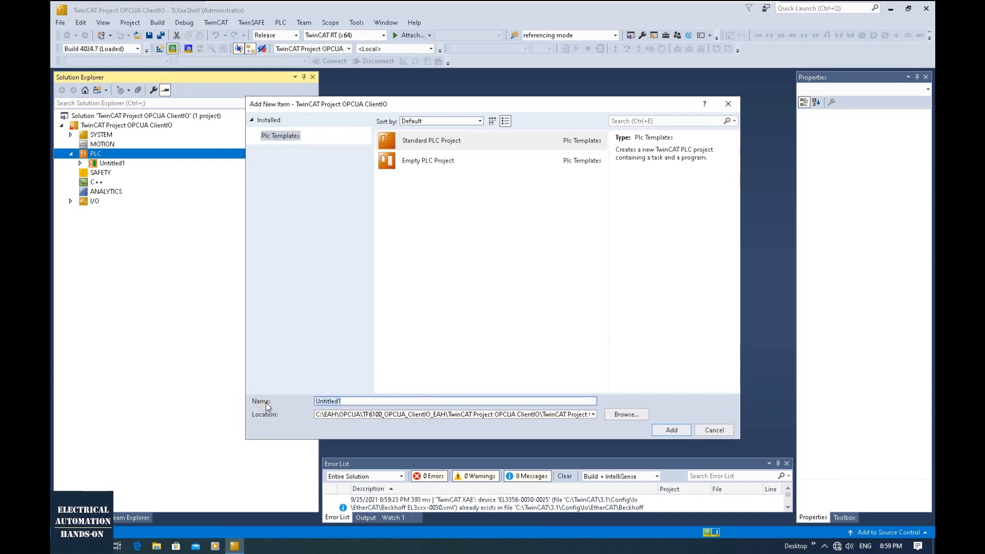
type("OPCUAClientIO")
left_click(414, 145)
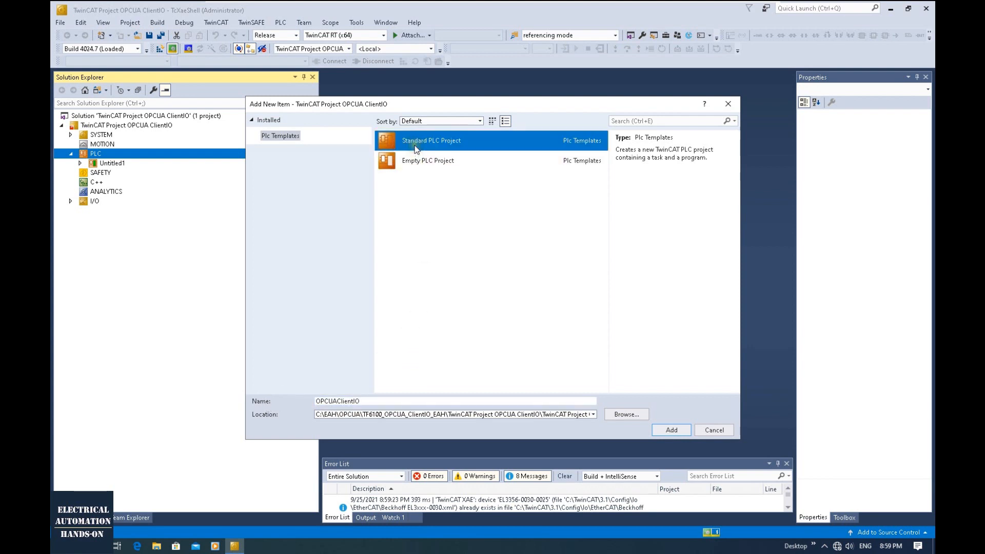
left_click(671, 430)
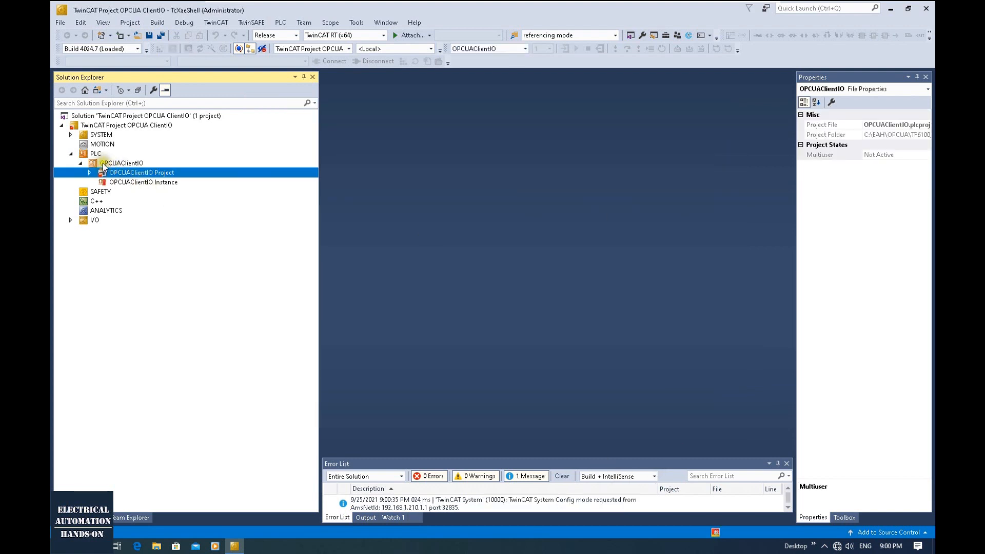
left_click(89, 172)
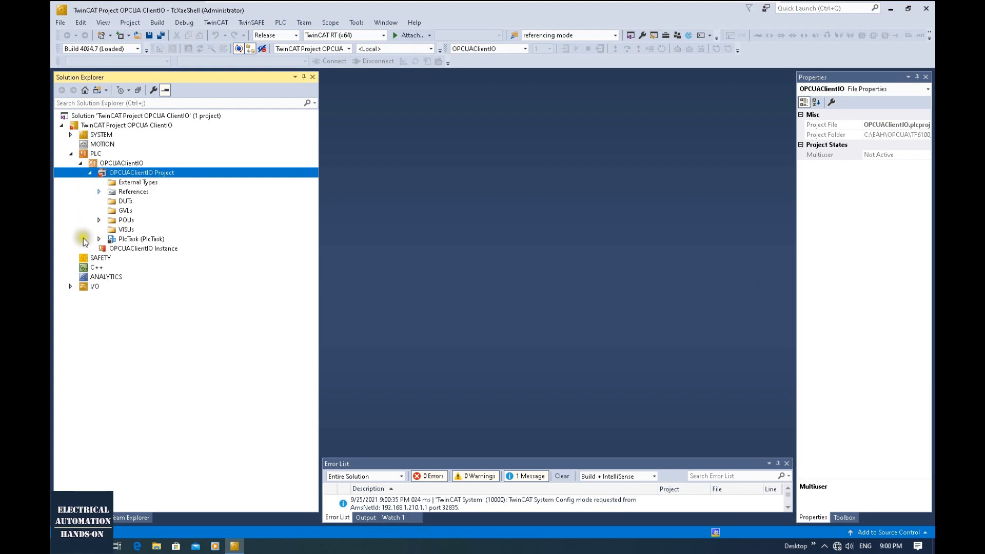
Add a Virtual OPC UA Device under the I/O devices, keeping the name Device 1
left_click(70, 287)
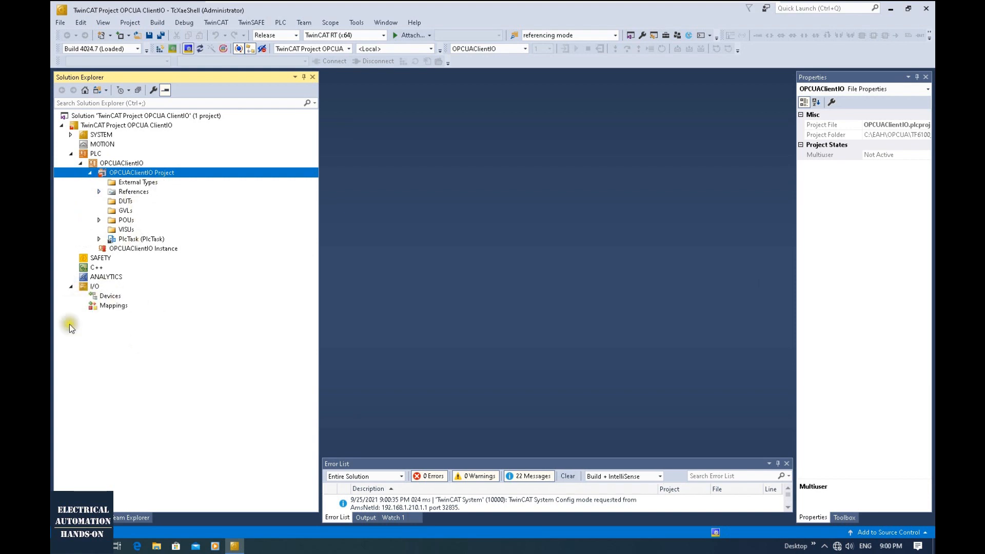
right_click(118, 297)
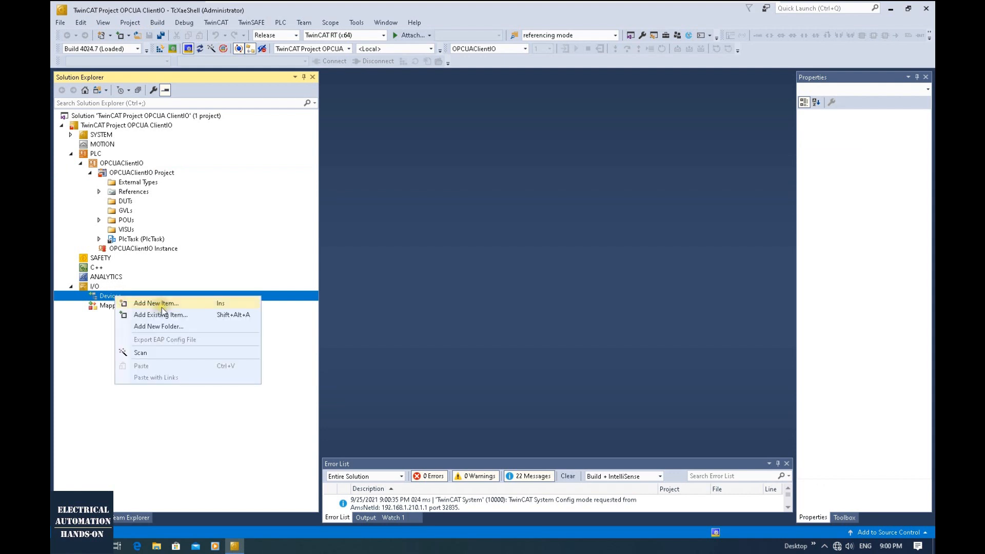
left_click(175, 307)
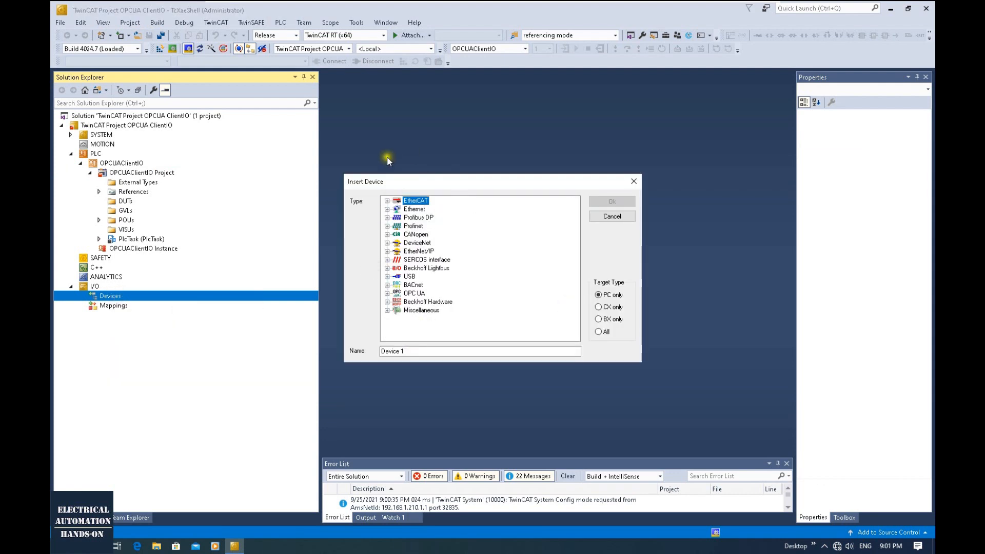
left_click(417, 294)
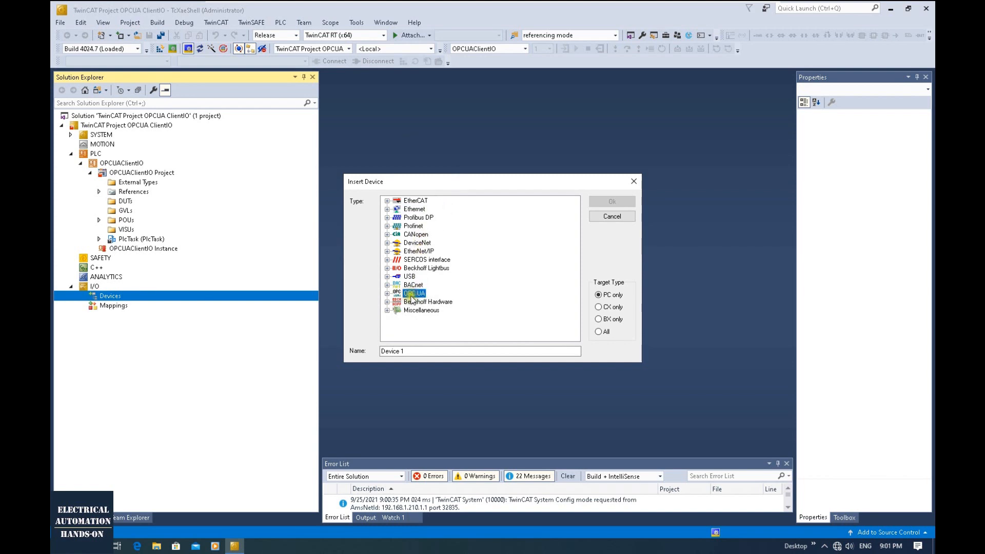
left_click(387, 293)
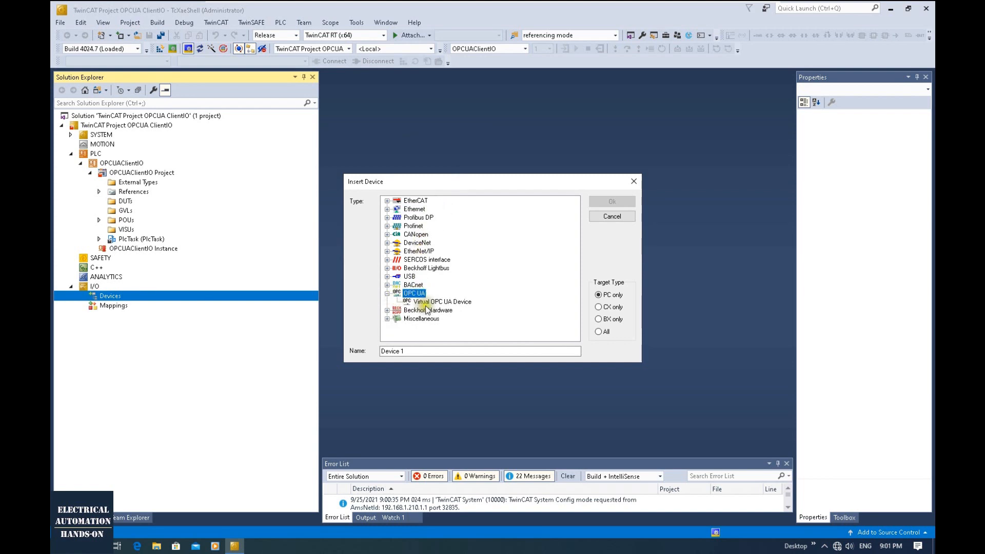
left_click(418, 302)
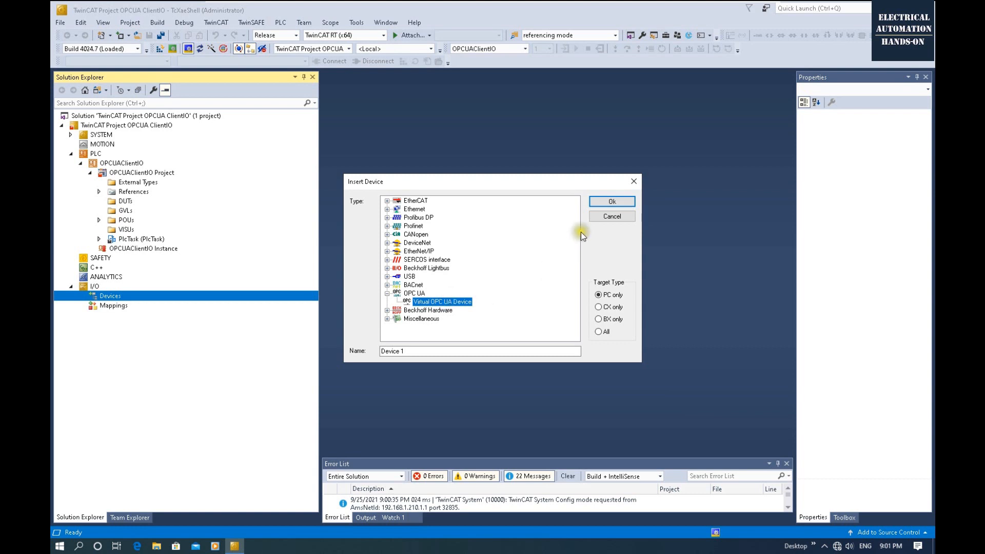
left_click(614, 202)
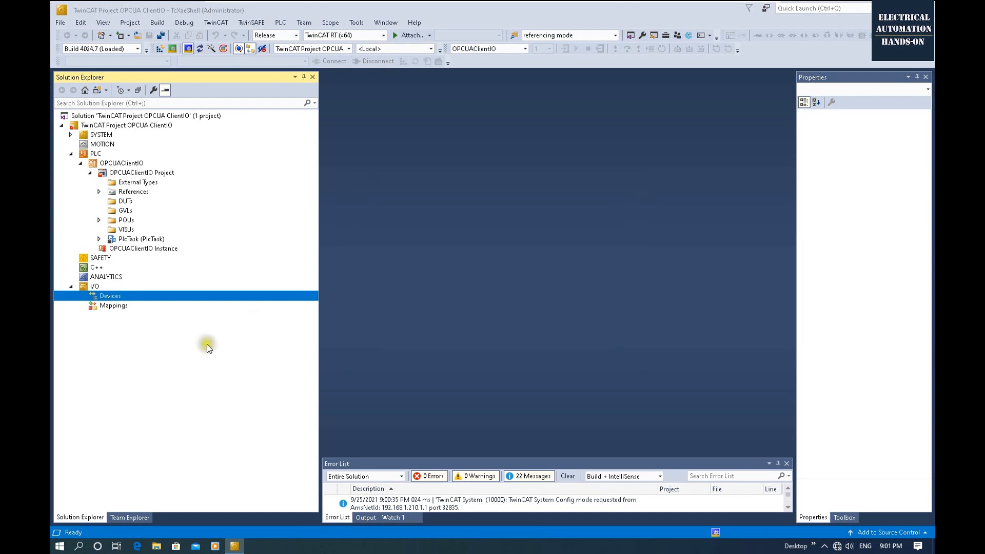
left_click(91, 305)
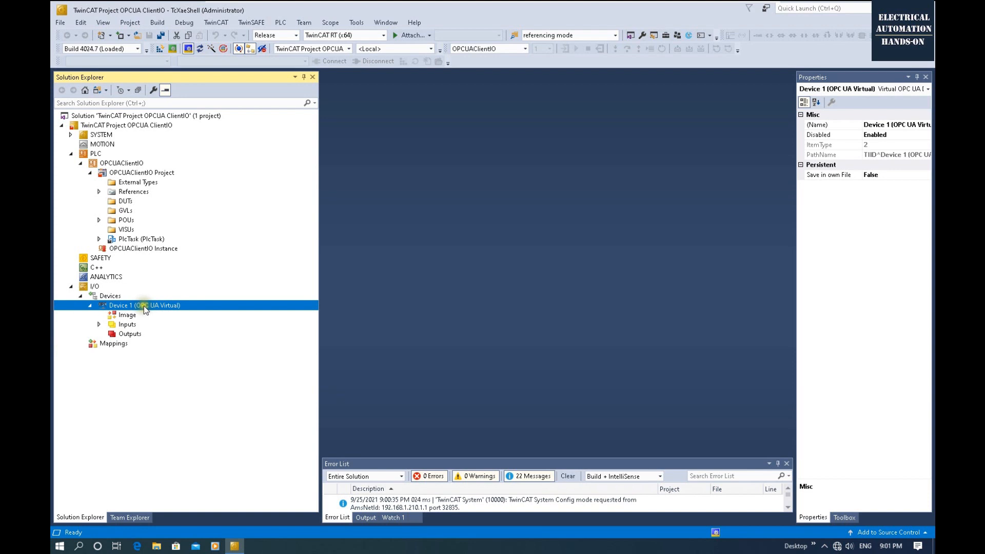
Add an OPC UA Client module to the virtual OPC UA device
right_click(177, 306)
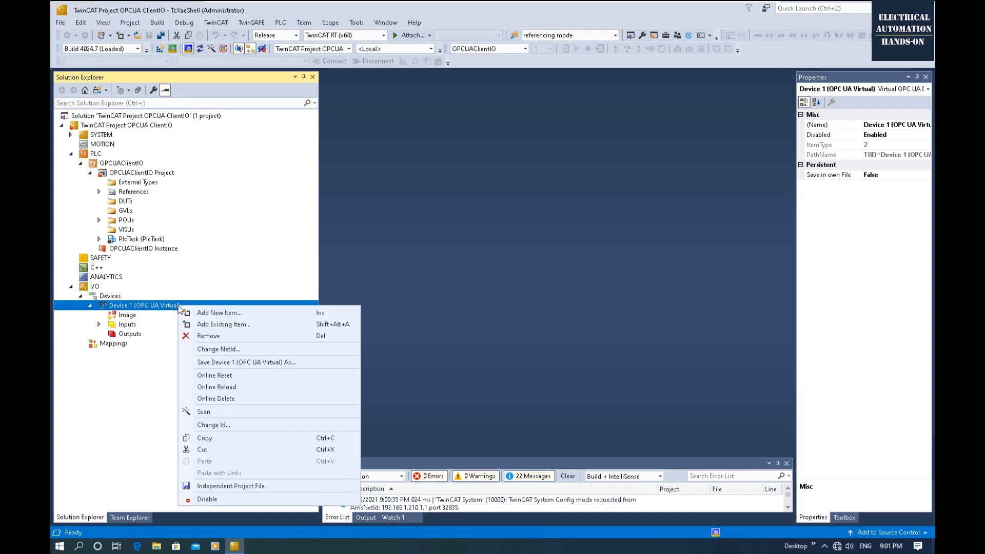
left_click(234, 316)
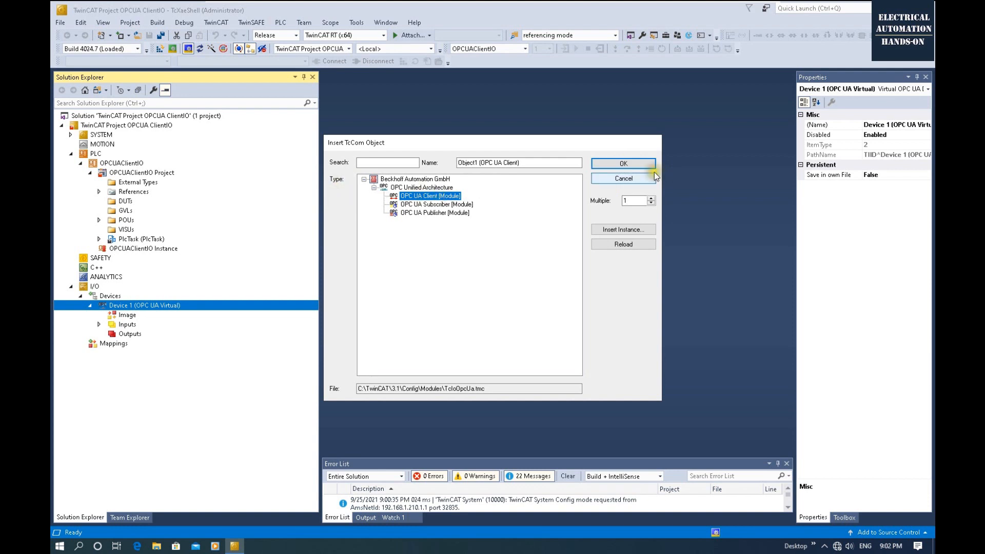
left_click(622, 163)
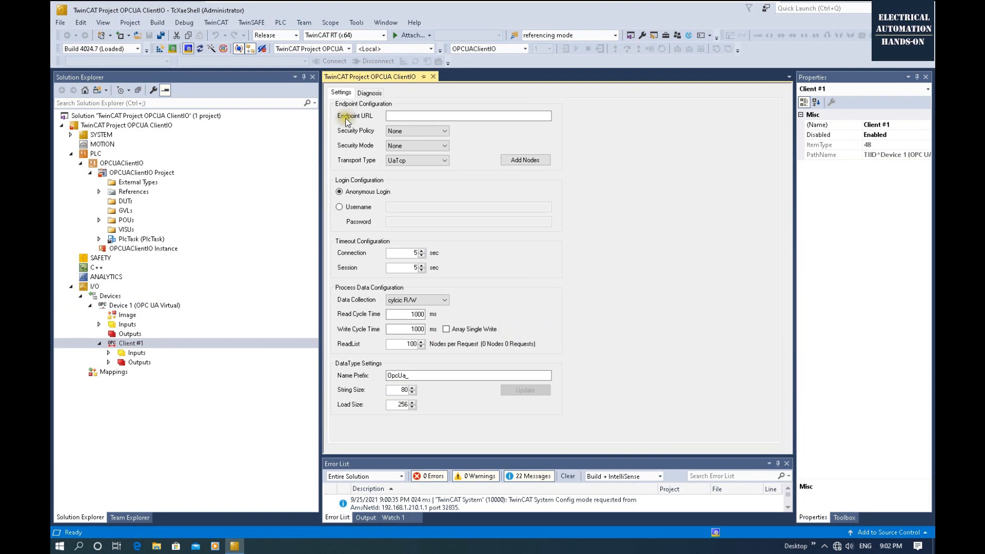
Look through the endpoint URL, security policy, security mode and transport type settings of the new OPC UA client
left_click(407, 118)
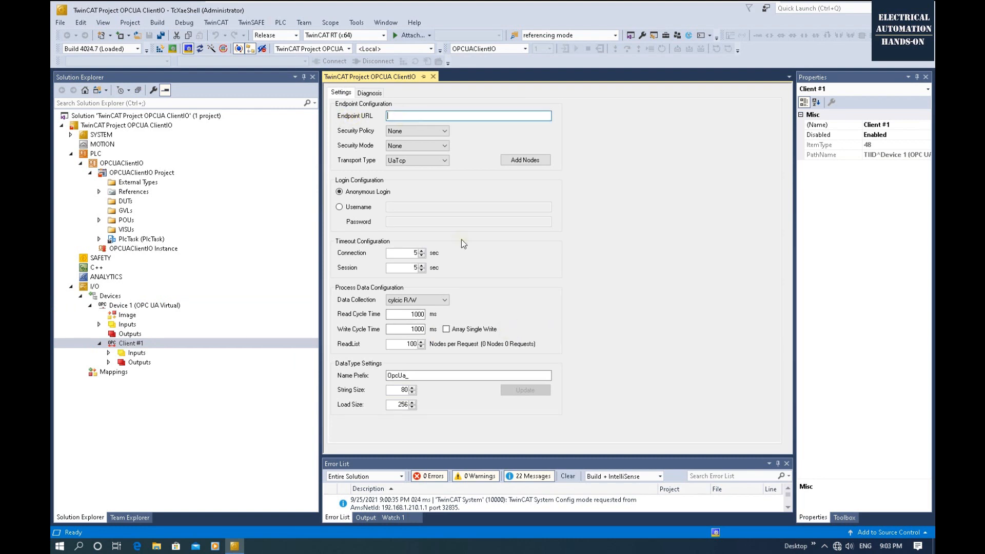
left_click(388, 117)
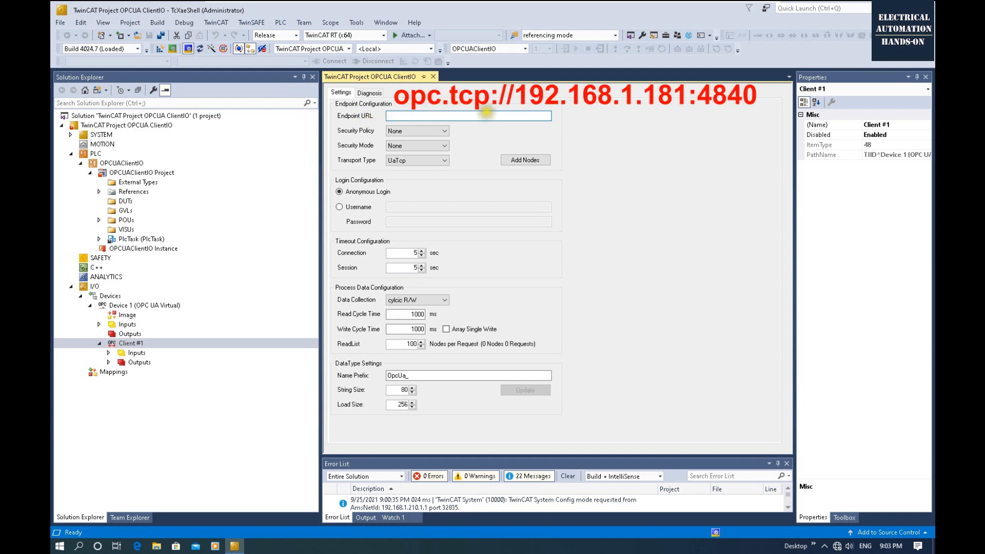
left_click(414, 116)
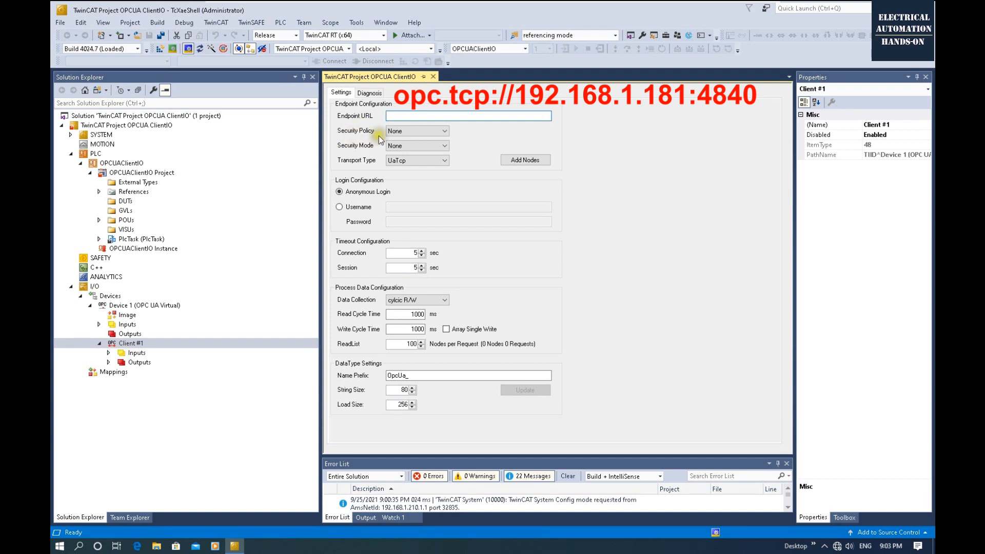
left_click(439, 135)
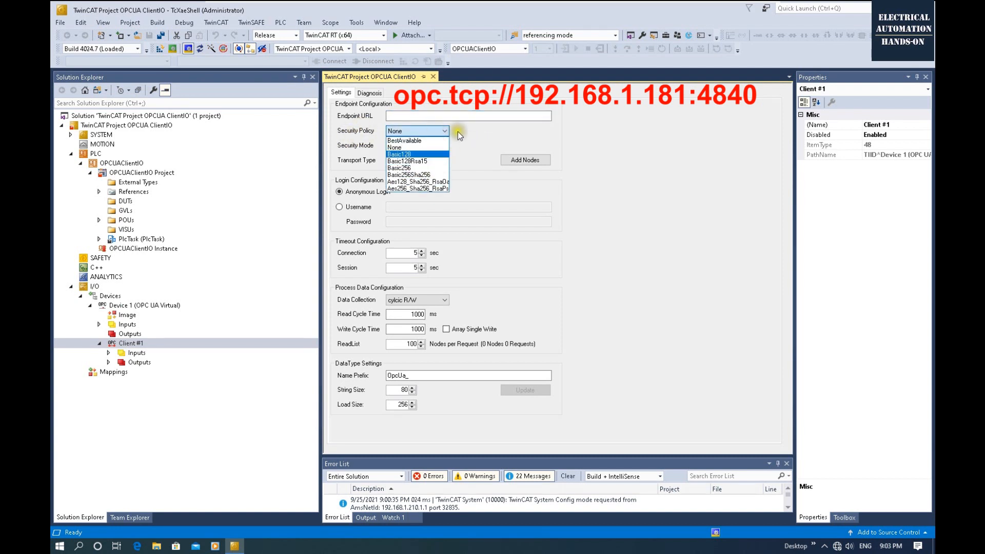
left_click(438, 148)
left_click(417, 146)
left_click(445, 159)
left_click(444, 159)
left_click(497, 183)
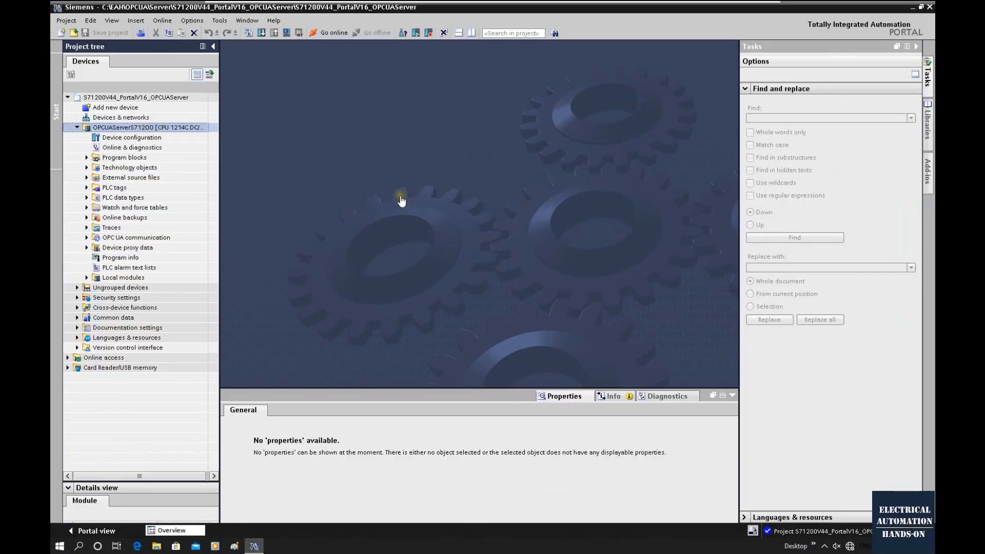
In TIA Portal, view the installed software information to check the program versions, and close it
left_click(272, 21)
left_click(292, 65)
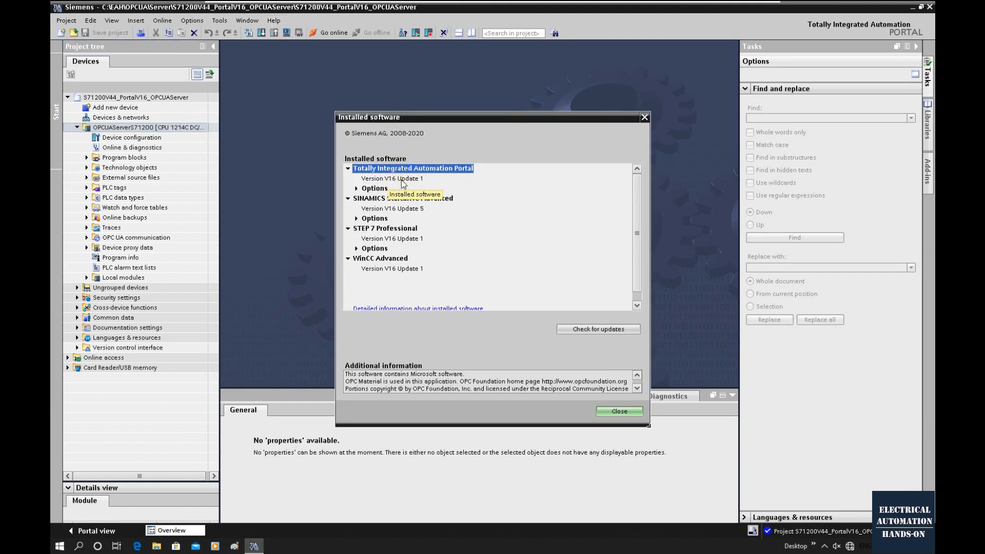
left_click(644, 117)
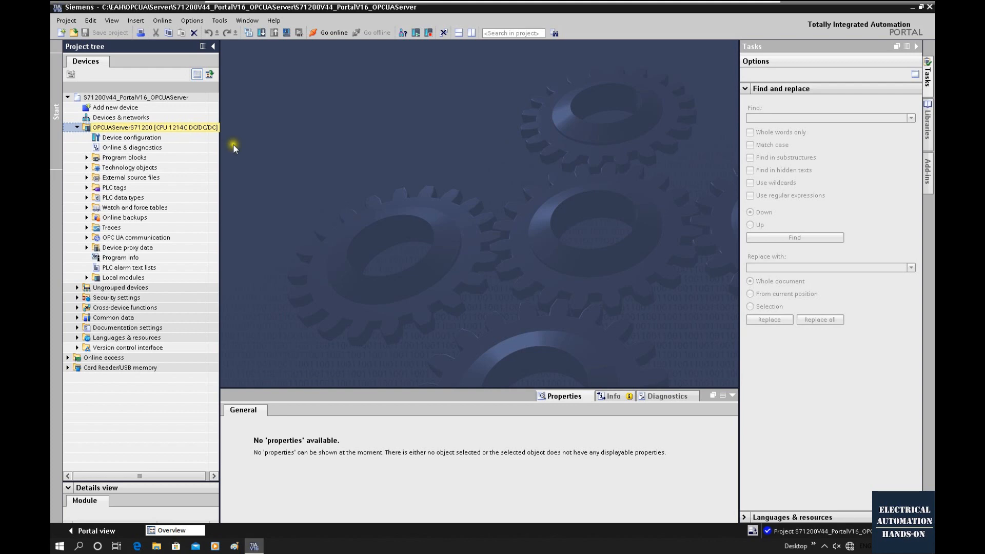
left_click(879, 423)
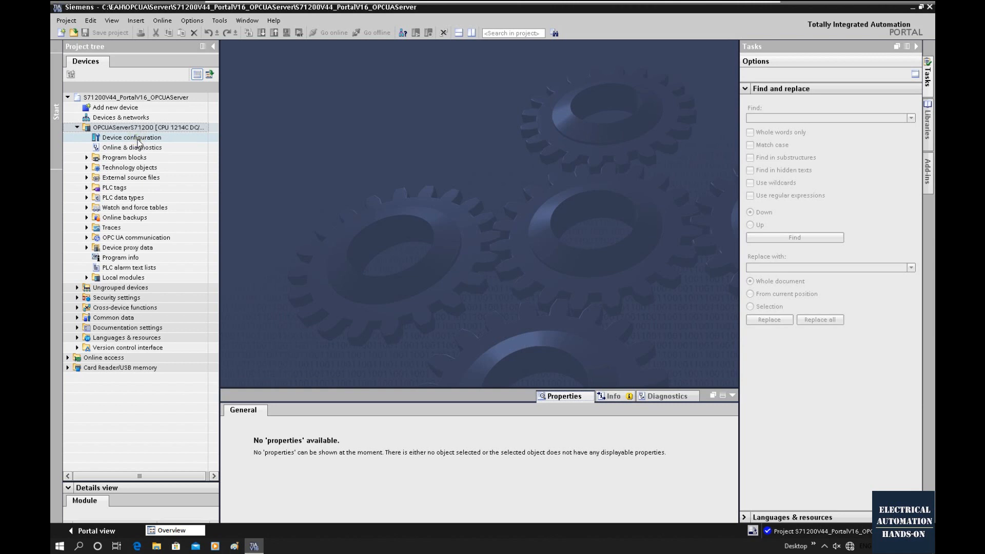
Open the device configuration of OPCUAServerS71200 and examine the CPU's type, article number and firmware version
left_click(421, 121)
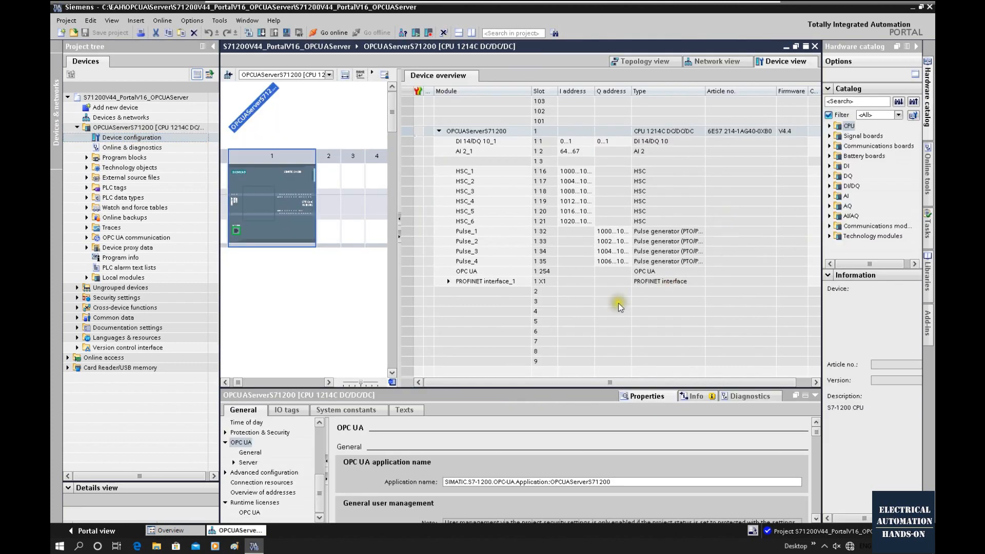
left_click(620, 307)
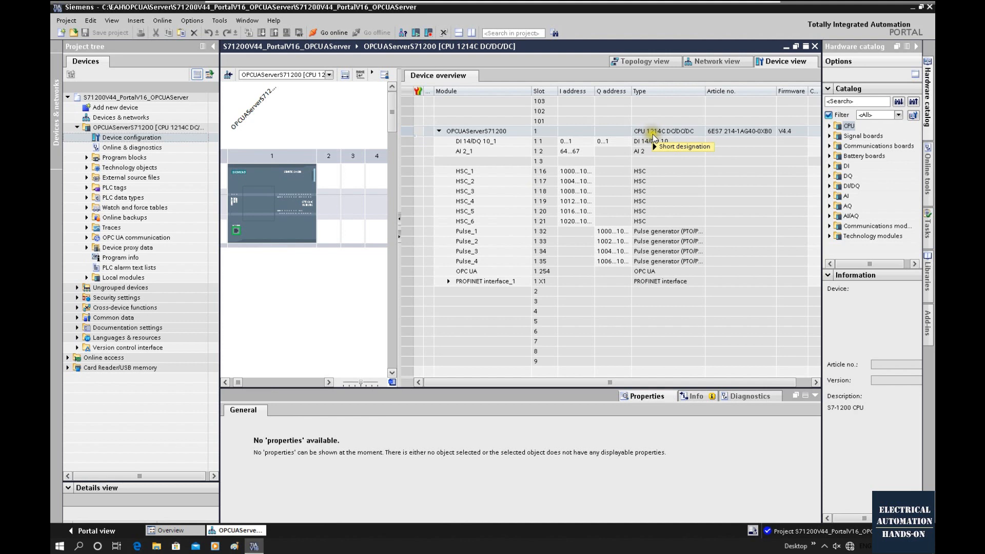
mouse_move(693, 134)
mouse_move(784, 145)
Show the Ethernet address properties of the CPU's PROFINET interface and enlarge the view to check its IP address
left_click(312, 196)
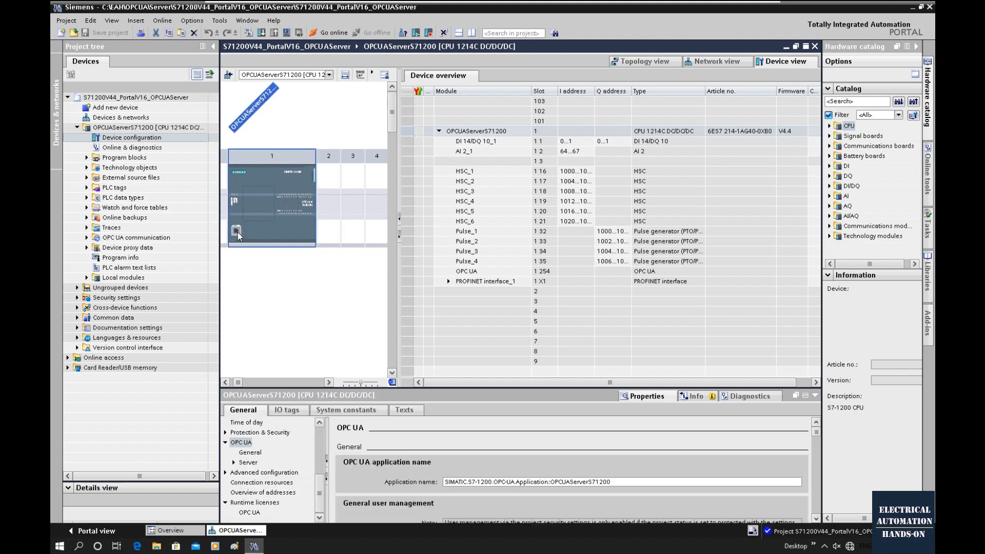
left_click(236, 230)
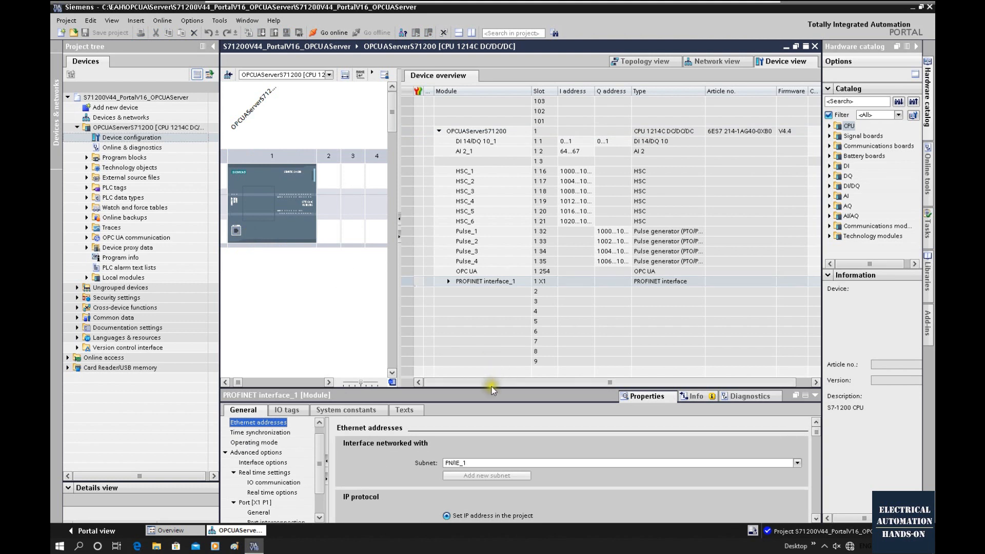
left_click_drag(490, 387, 491, 273)
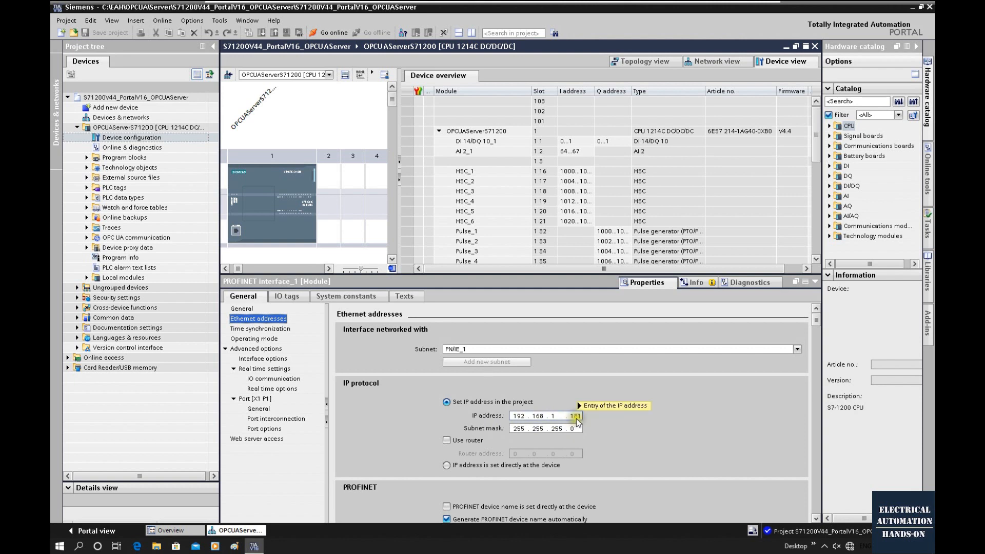
Show the CPU's OPC UA properties and check the application name and the OPC UA server activation setting
left_click(291, 214)
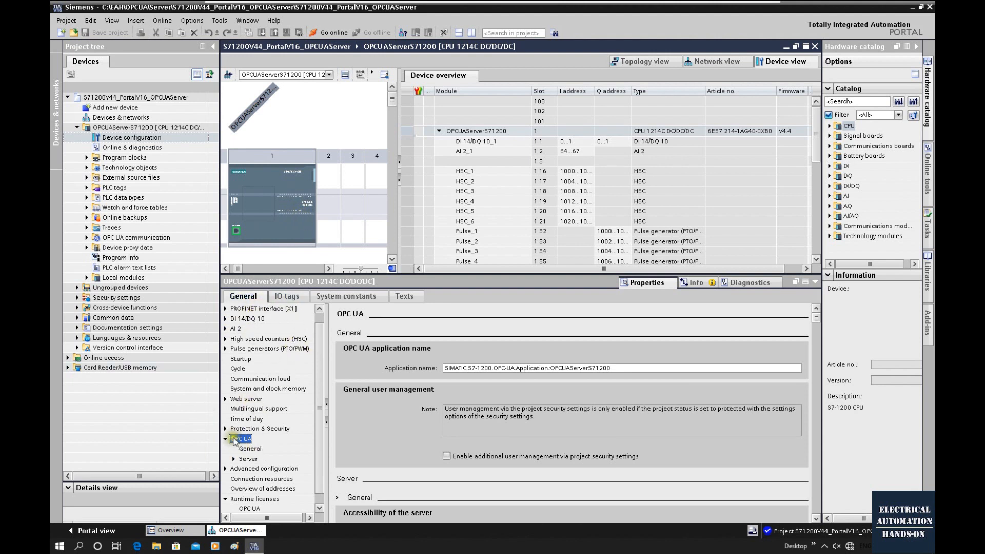
scroll(244, 445, "down", 1)
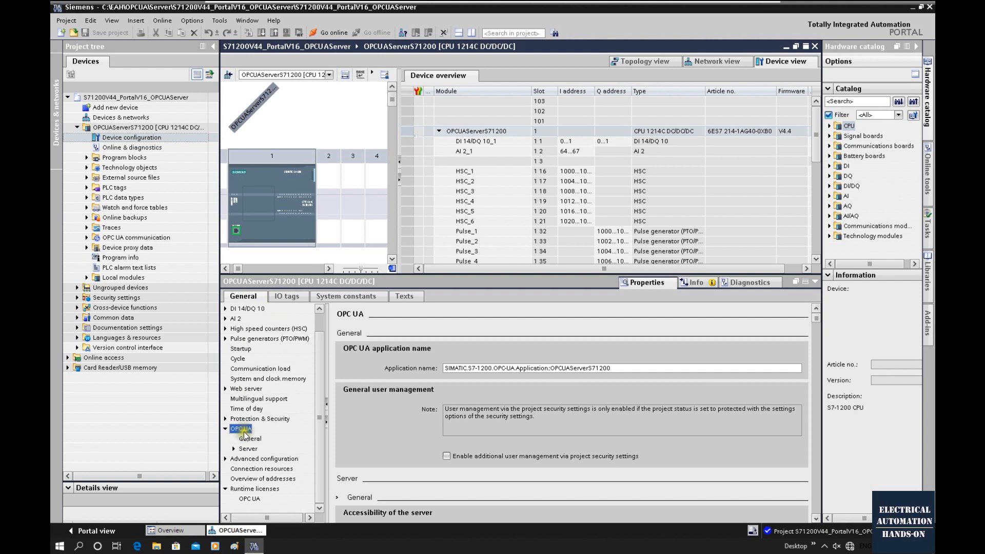
double_click(245, 430)
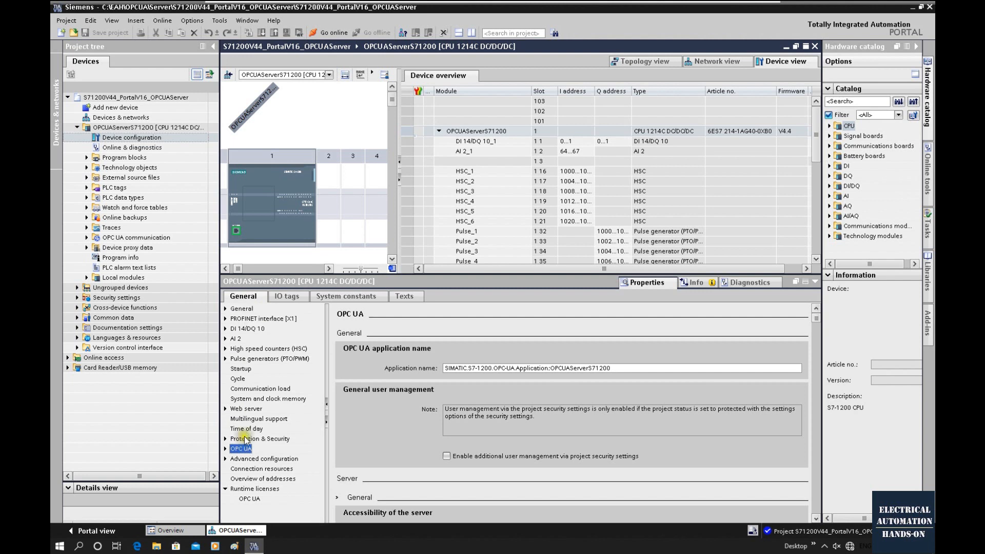
scroll(684, 386, "down", 1)
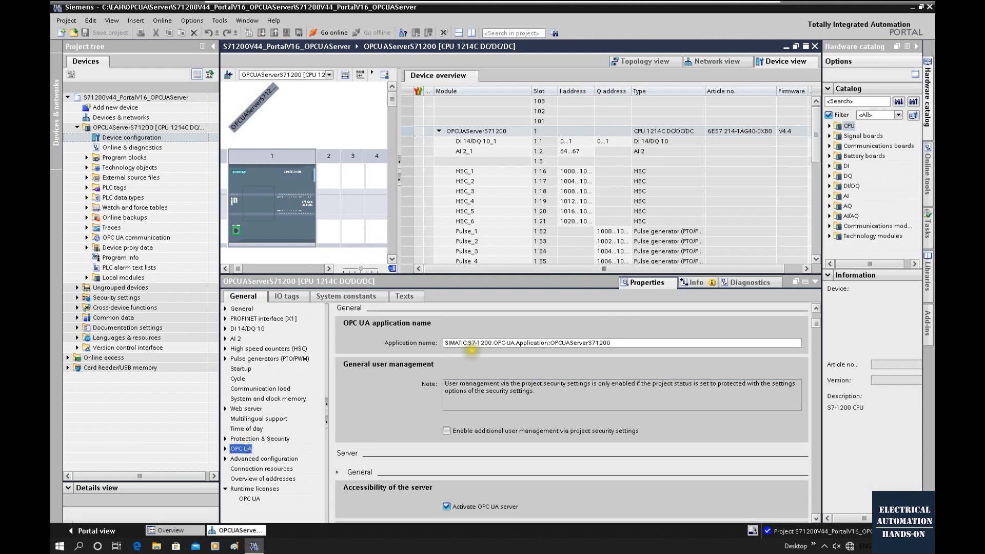
left_click_drag(816, 327, 816, 341)
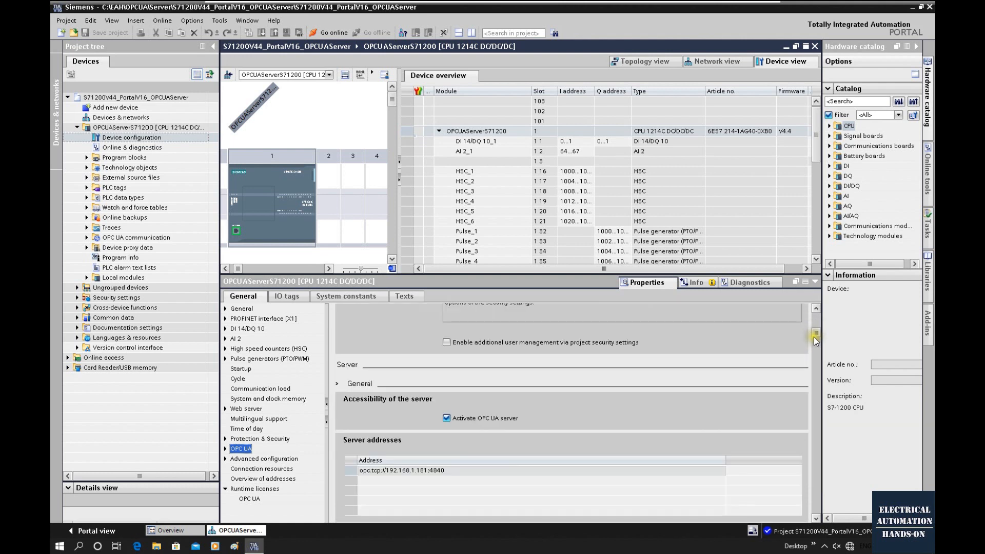
left_click(446, 419)
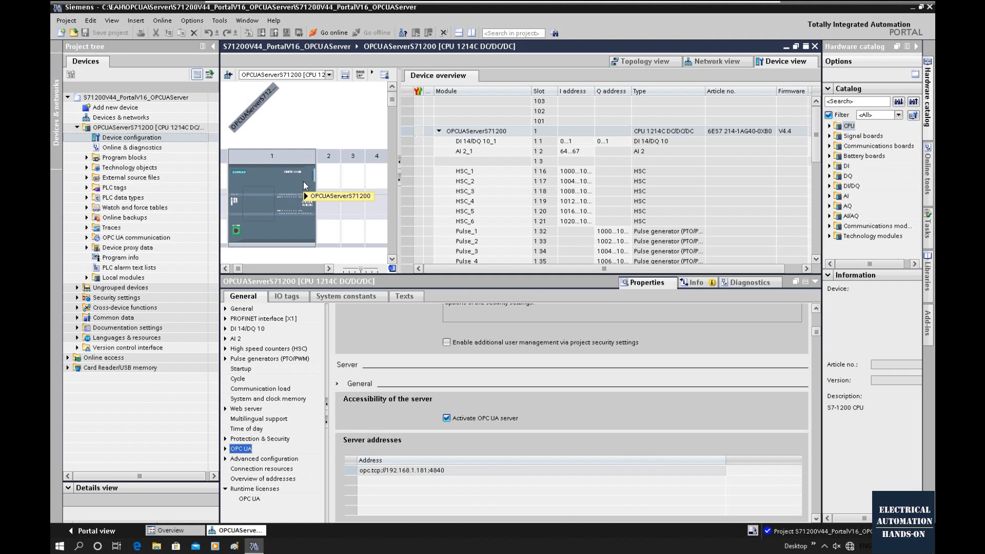
Examine the OPC UA server address, including its IP address and port, for use as the client's endpoint URL
left_click(373, 472)
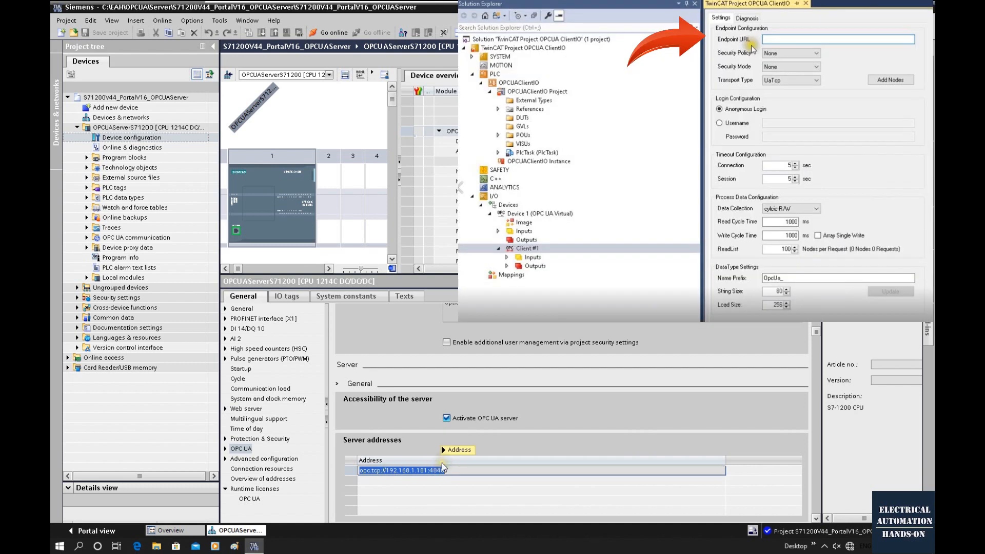
left_click(462, 470)
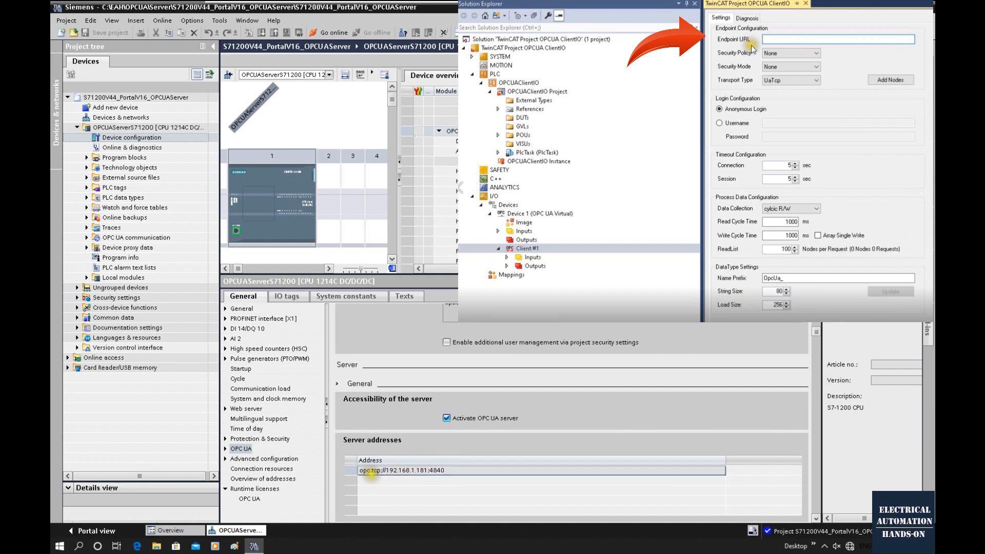
left_click_drag(393, 470, 429, 471)
left_click(479, 487)
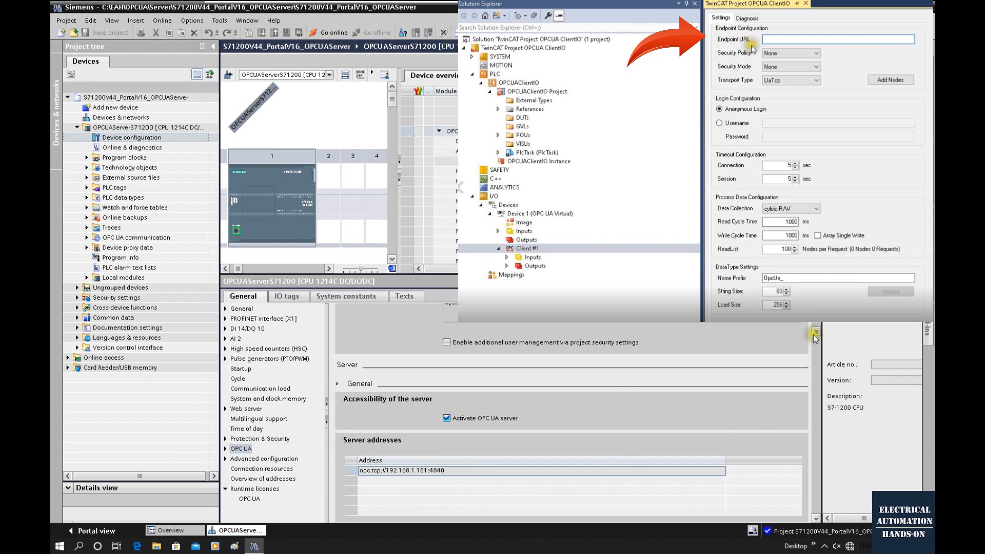
Review the OPC UA server's port, session and subscription options
scroll(816, 339, "down", 3)
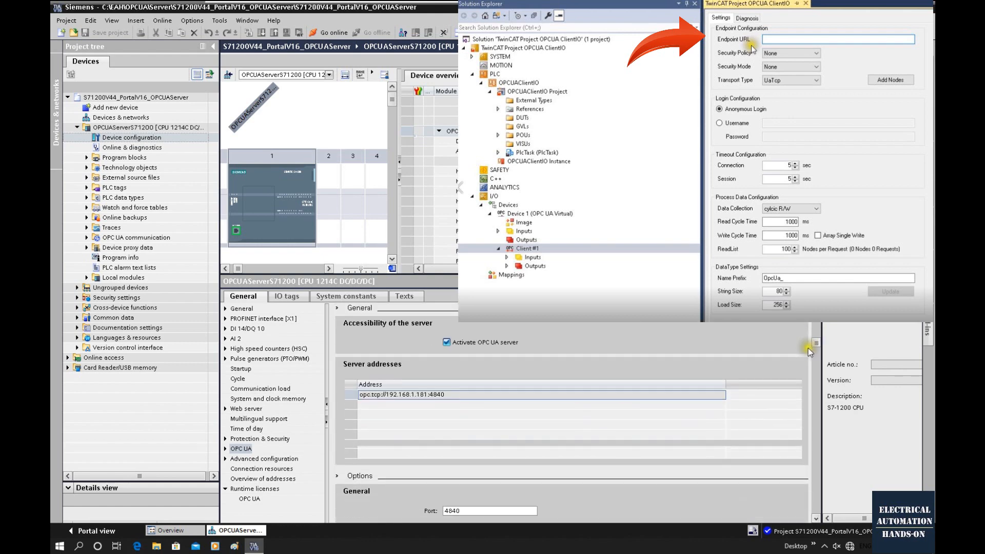
scroll(538, 395, "down", 9)
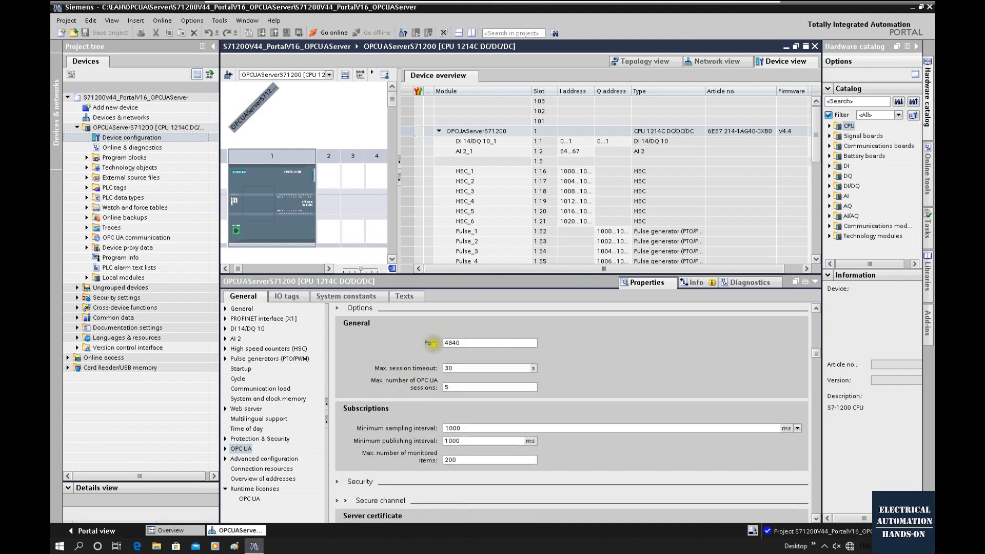
double_click(467, 343)
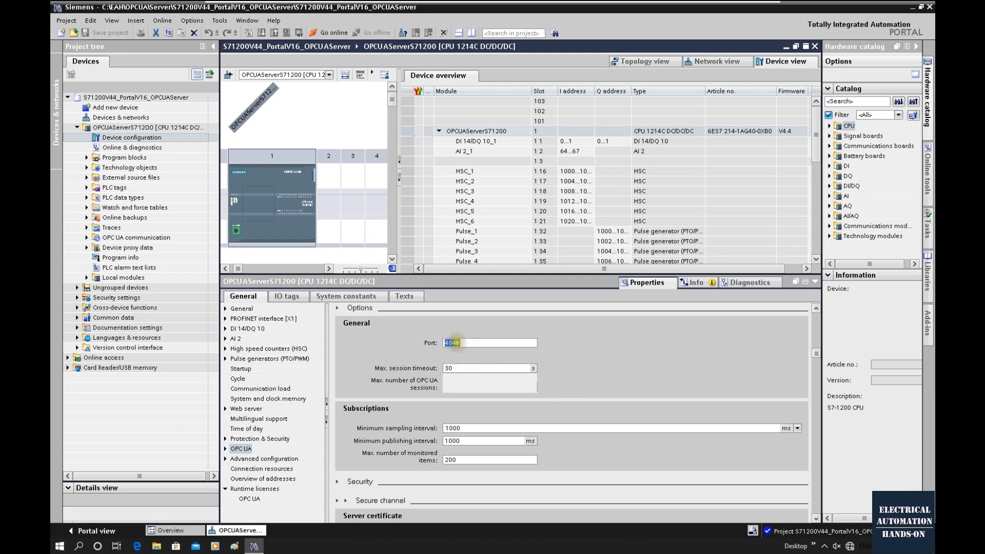
key("Tab")
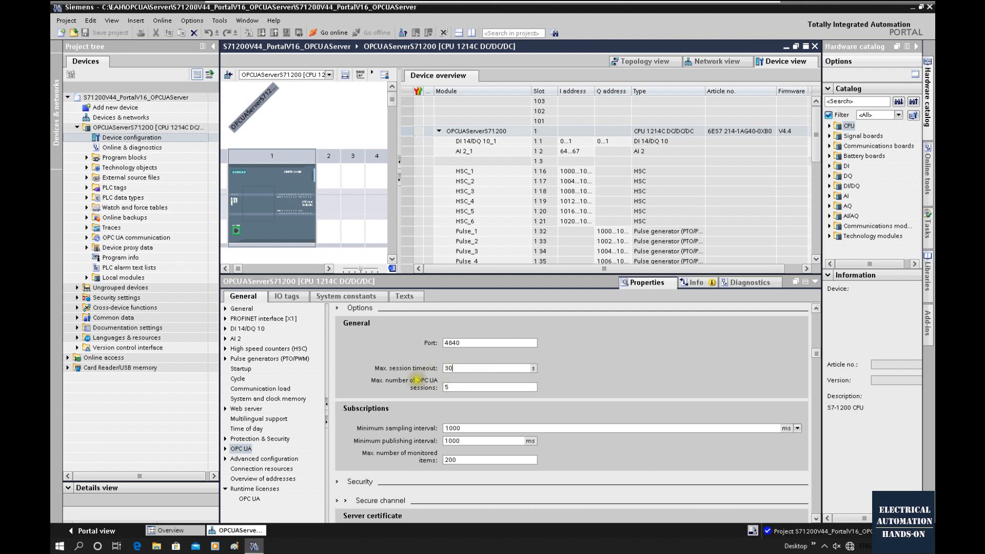
View the certificates available for the OPC UA server and close the selection without changing it
left_click_drag(819, 353, 813, 375)
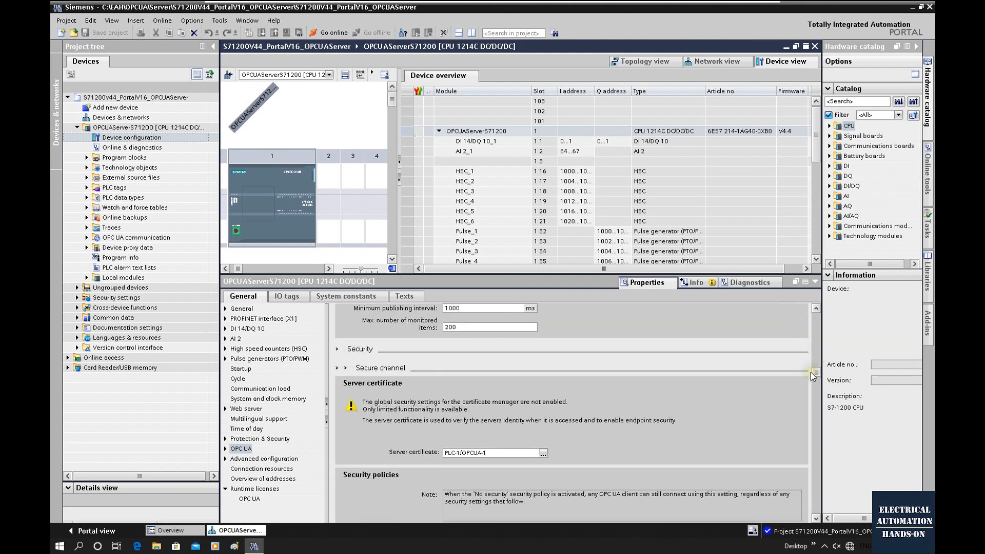
left_click(543, 453)
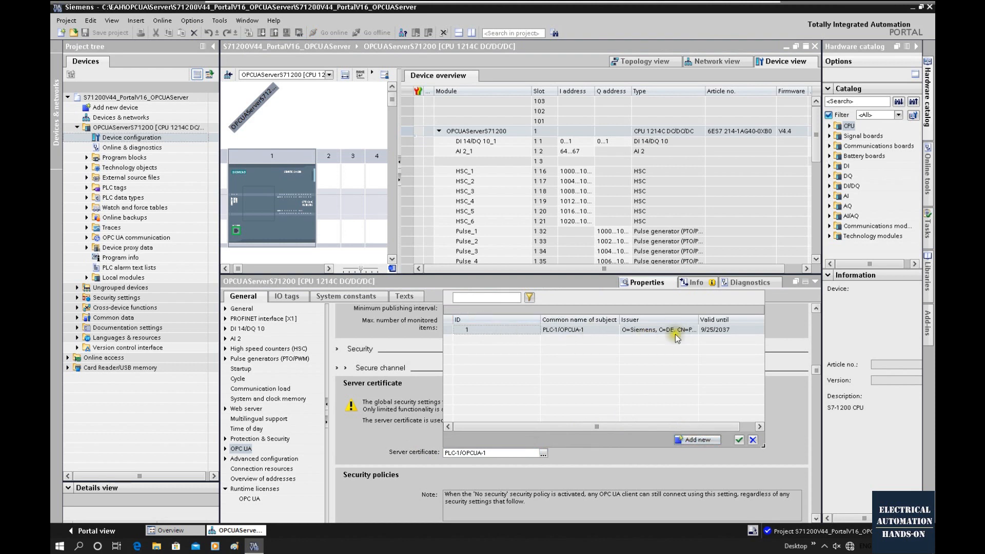
left_click(756, 440)
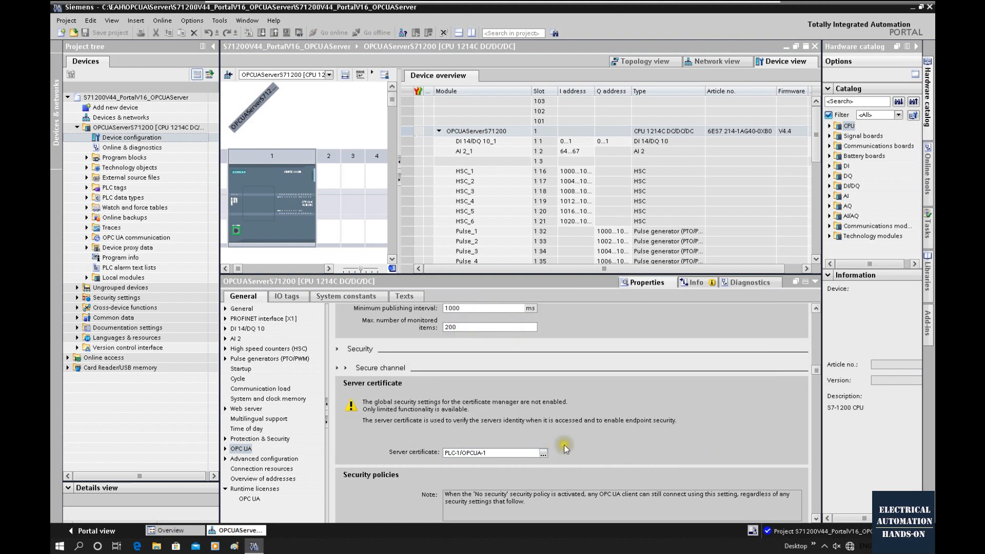
Check which security policies are activated on the OPC UA server, in particular the No security policy
left_click_drag(815, 372, 808, 392)
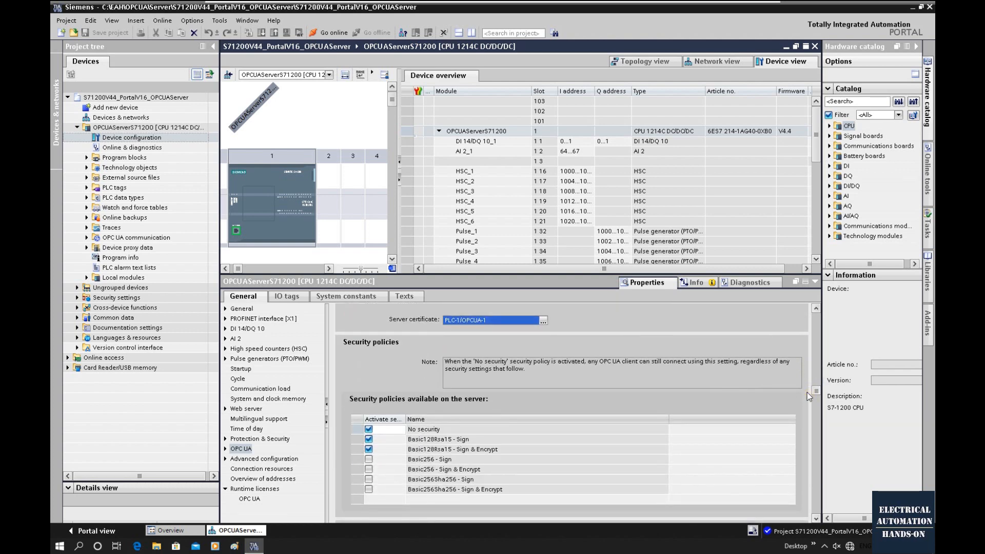
left_click(369, 429)
left_click(462, 430)
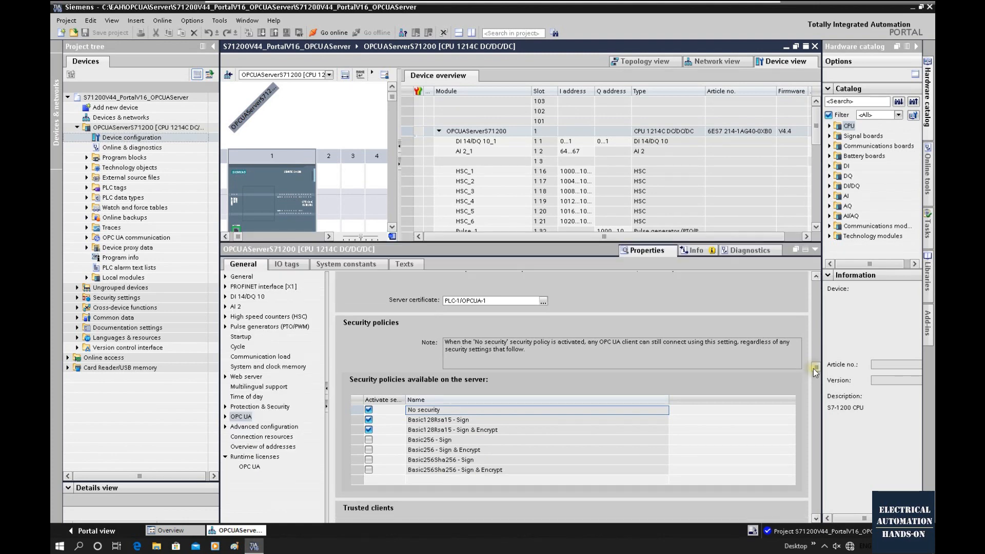
Review the trusted clients settings and read the help on automatically accepting client certificates during runtime
left_click_drag(815, 369, 790, 412)
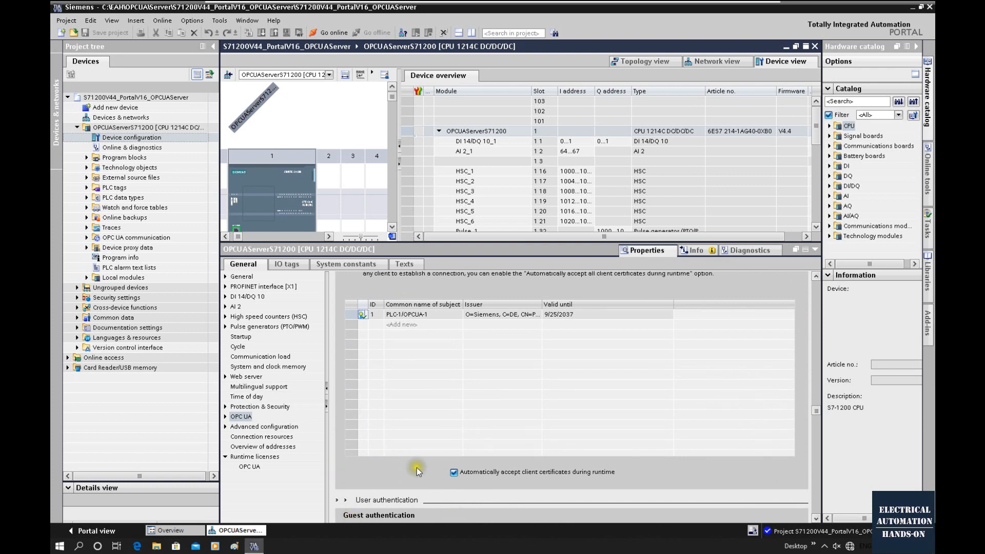
left_click(455, 471)
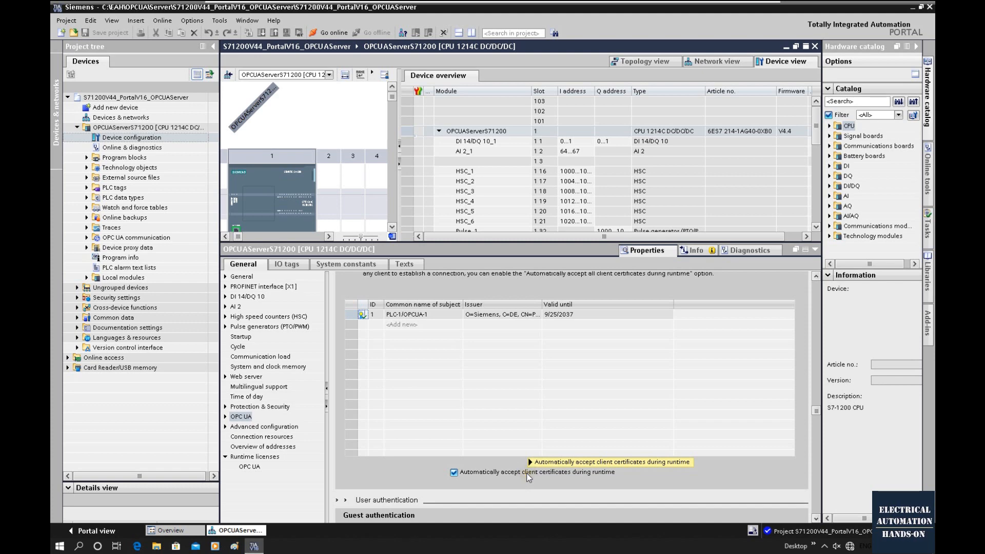
mouse_move(529, 476)
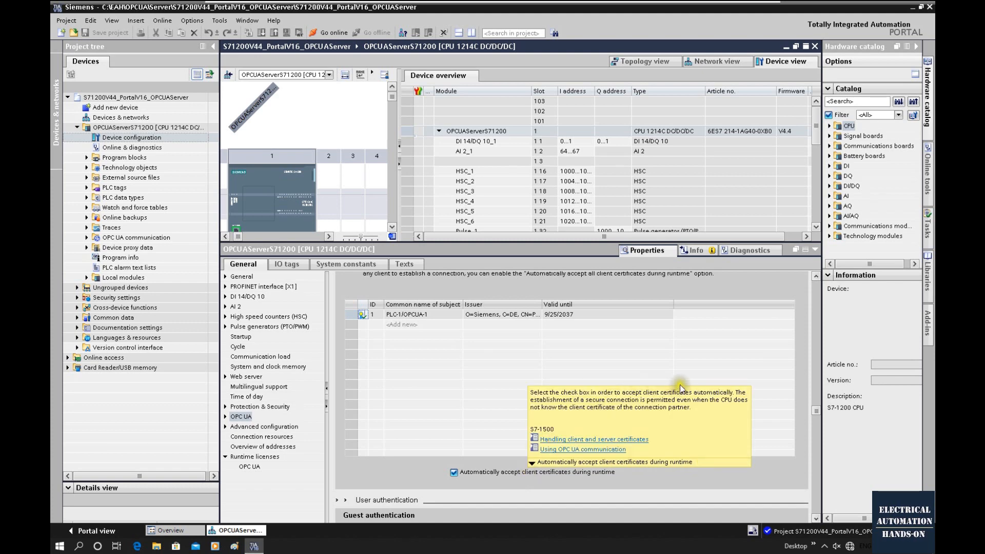
scroll(479, 345, "up", 4)
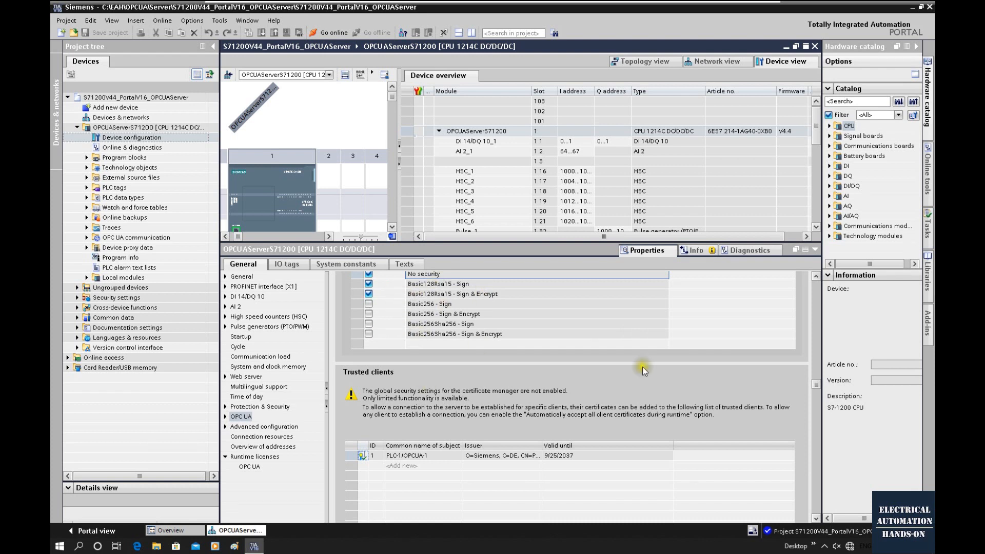
left_click_drag(817, 385, 815, 410)
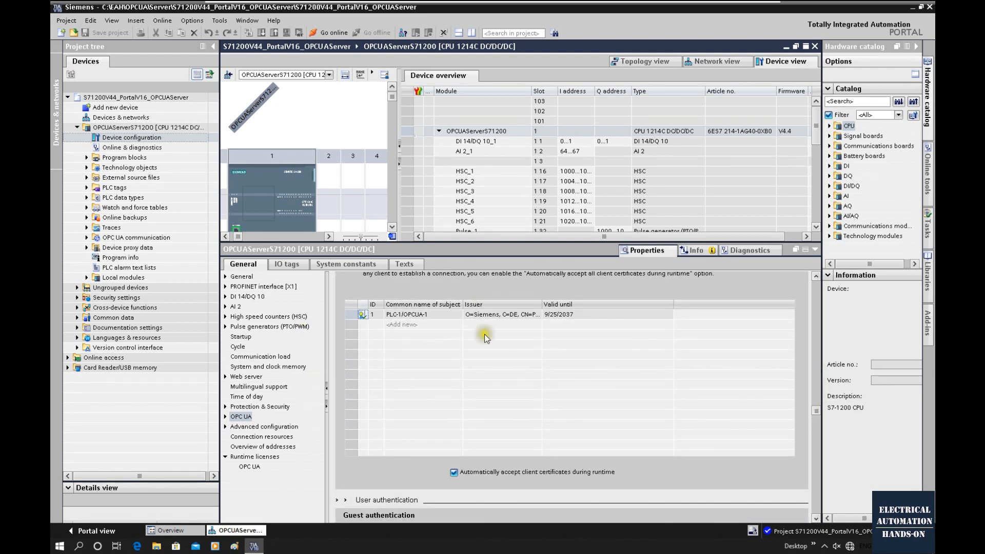
Add a new entry to the trusted clients list and close its certificate selection without choosing a certificate
left_click(413, 325)
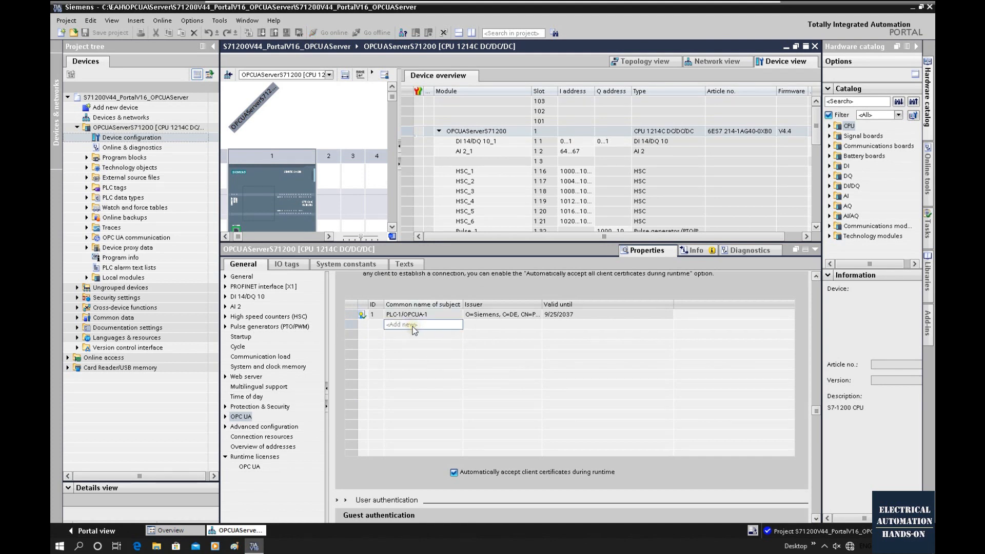
left_click(418, 324)
left_click(457, 325)
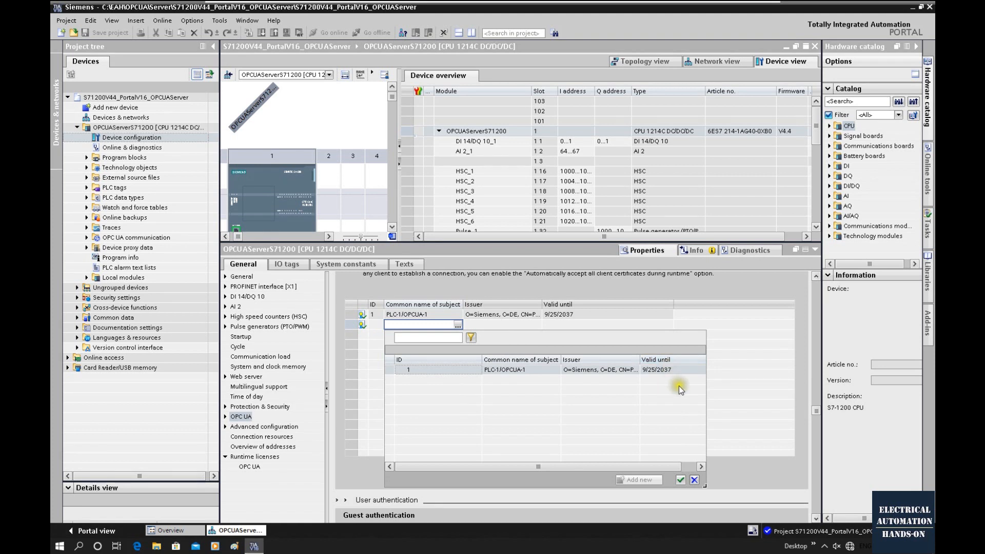
left_click(694, 480)
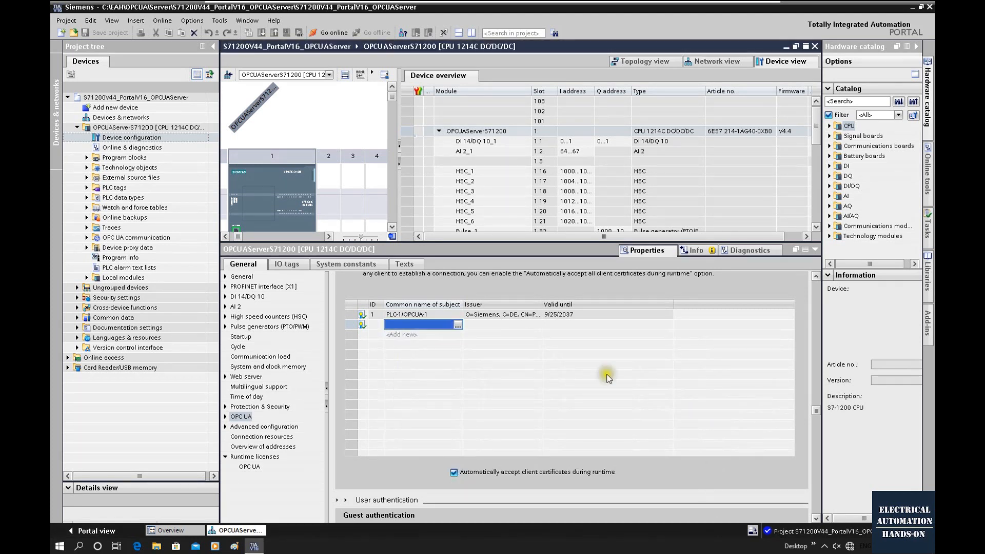
left_click(493, 328)
left_click(535, 326)
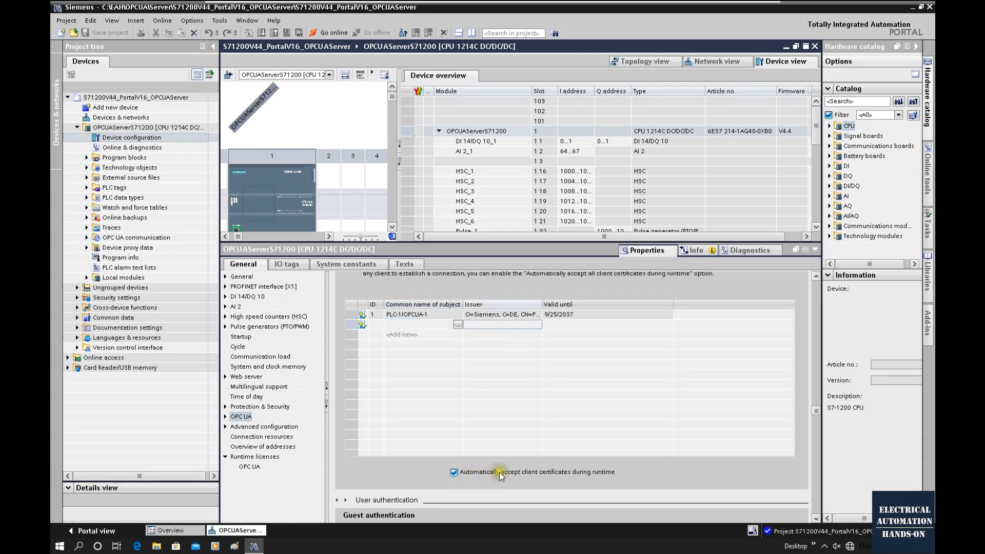
Review the OPC UA server's user authentication settings, covering guest access, user name and password authentication, and user management
scroll(805, 411, "down", 5)
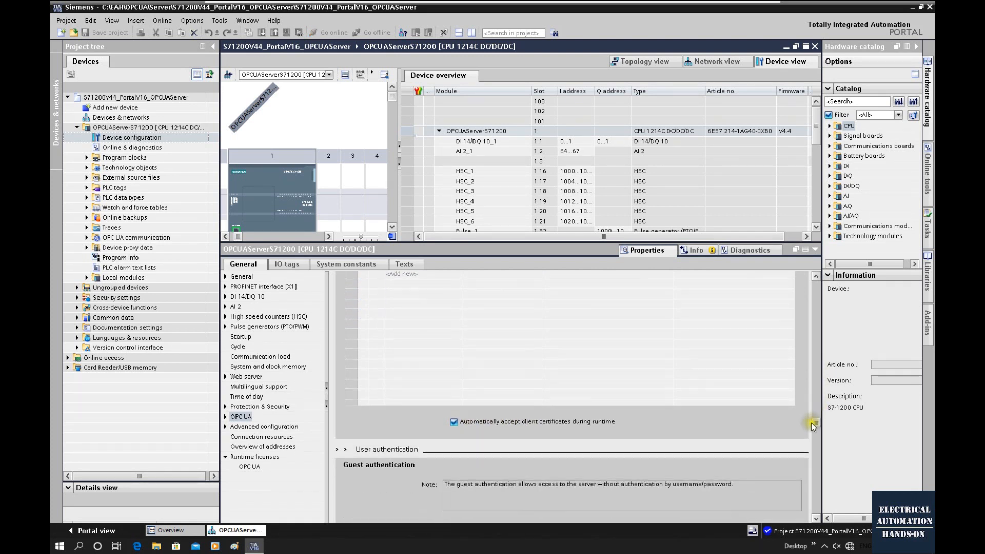
scroll(804, 453, "down", 1)
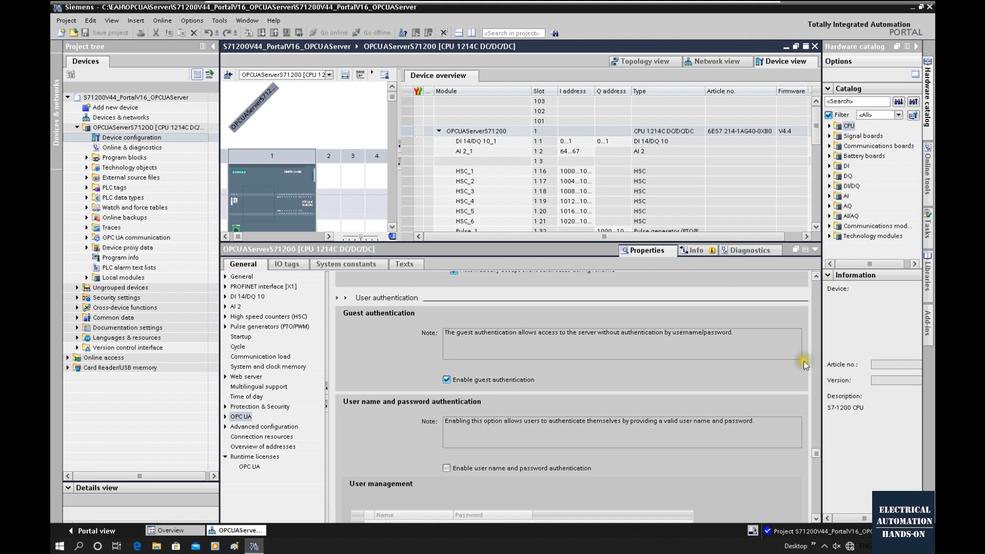
left_click_drag(817, 450, 815, 470)
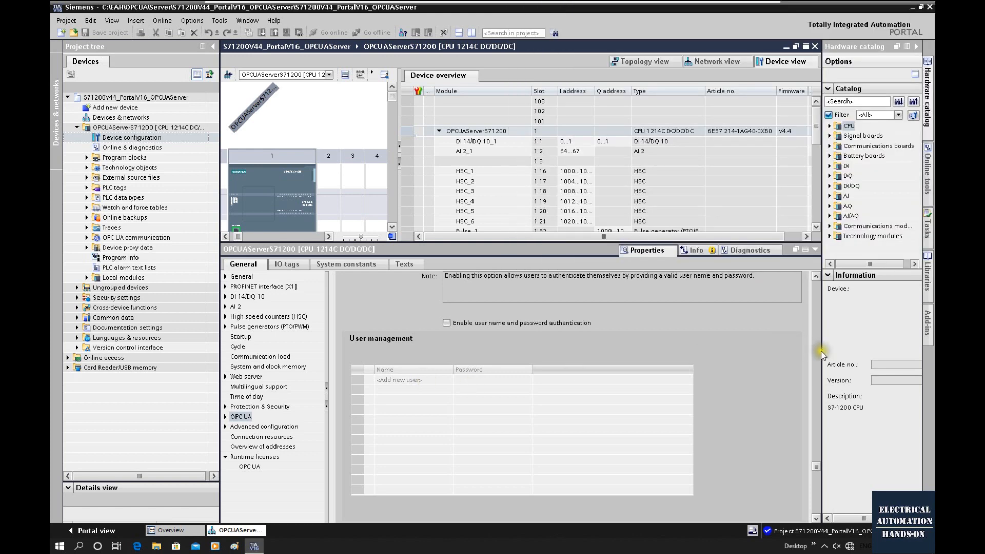
left_click_drag(820, 470, 817, 478)
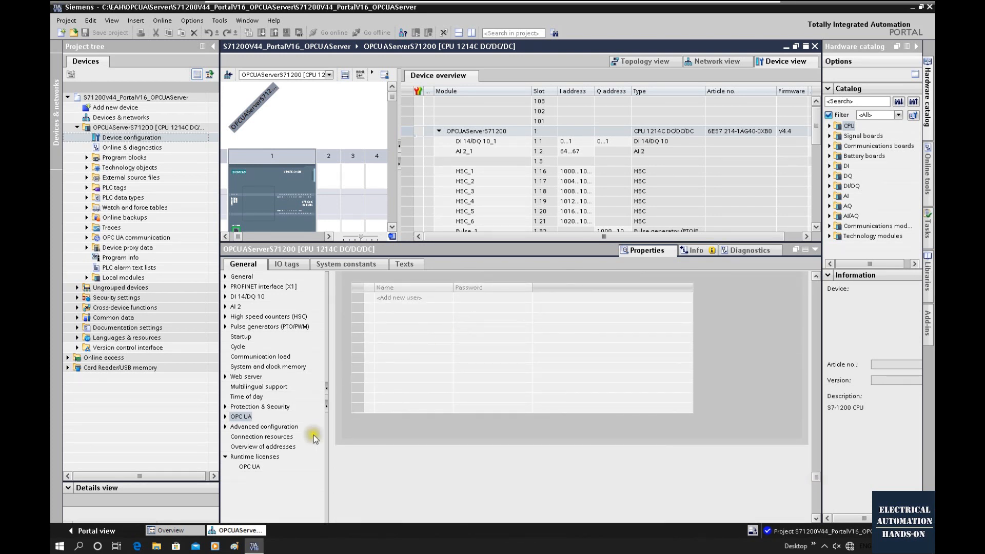
Select SIMATIC OPC UA S7-1200 basic as the purchased OPC UA runtime license of the CPU
left_click(270, 458)
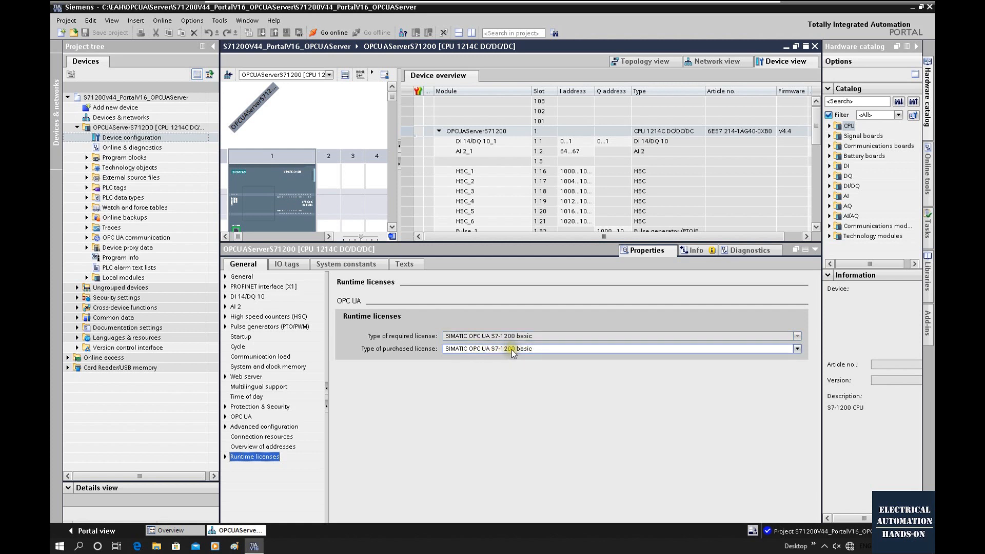
left_click(798, 349)
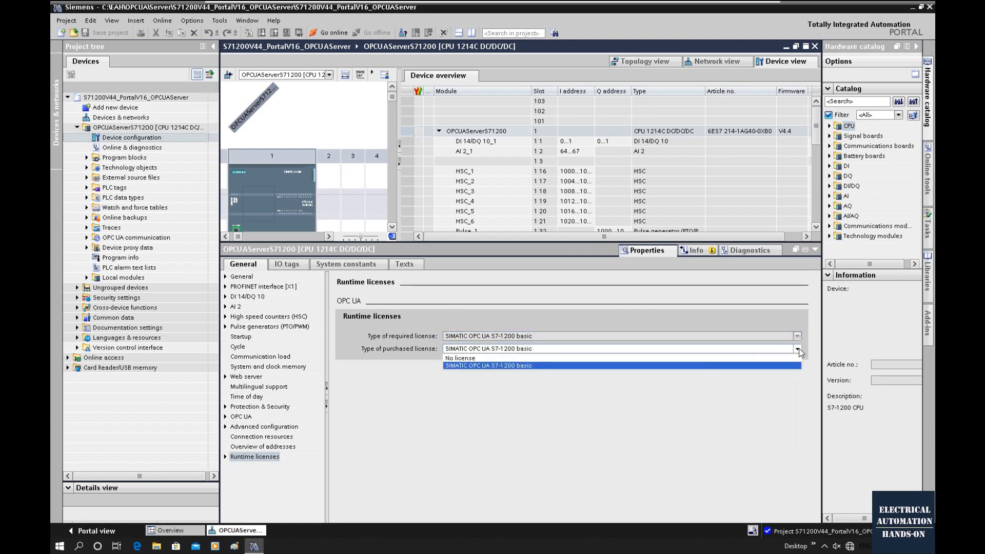
left_click(464, 365)
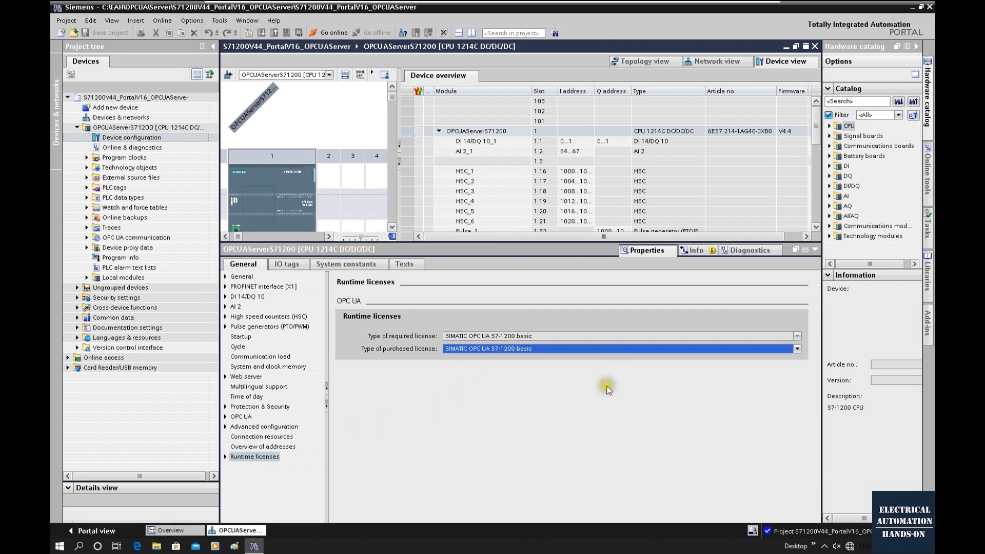
Return to the CPU's OPC UA settings and check the server activation and the server address
left_click(277, 189)
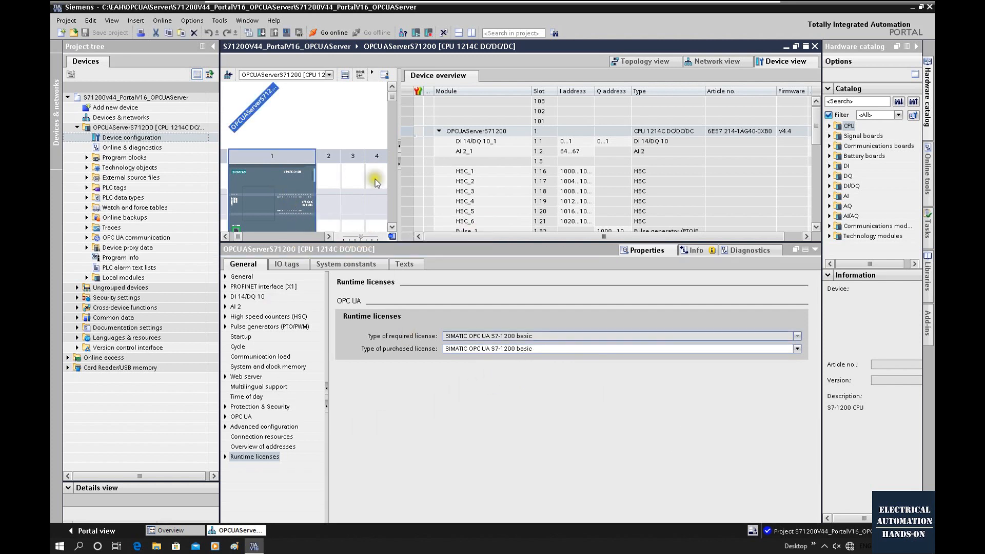
left_click(241, 417)
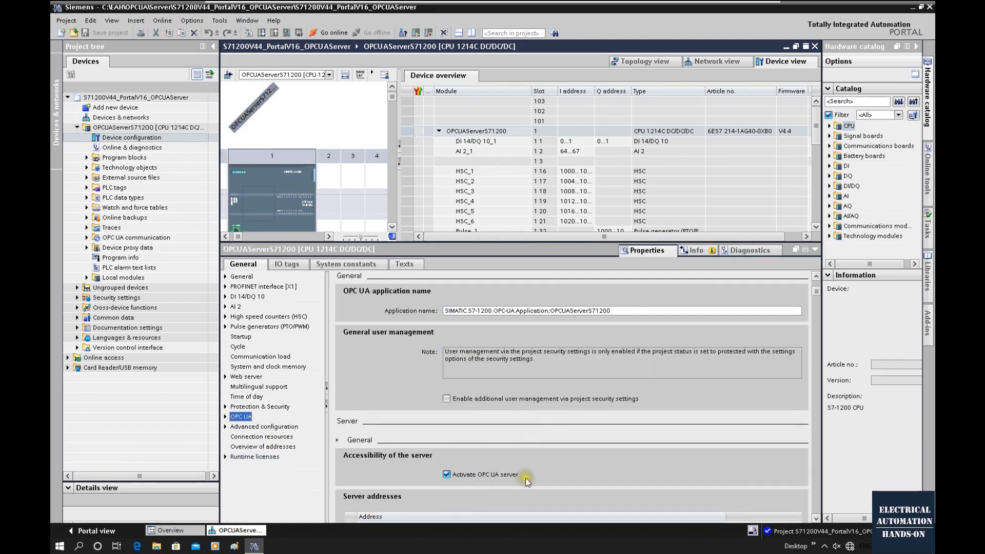
scroll(527, 478, "down", 1)
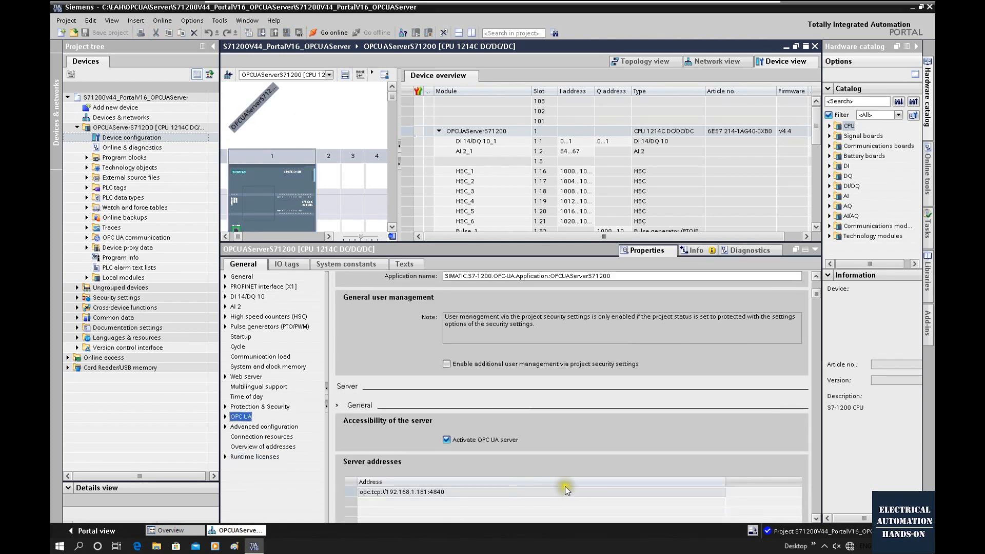
left_click(430, 496)
left_click(434, 494)
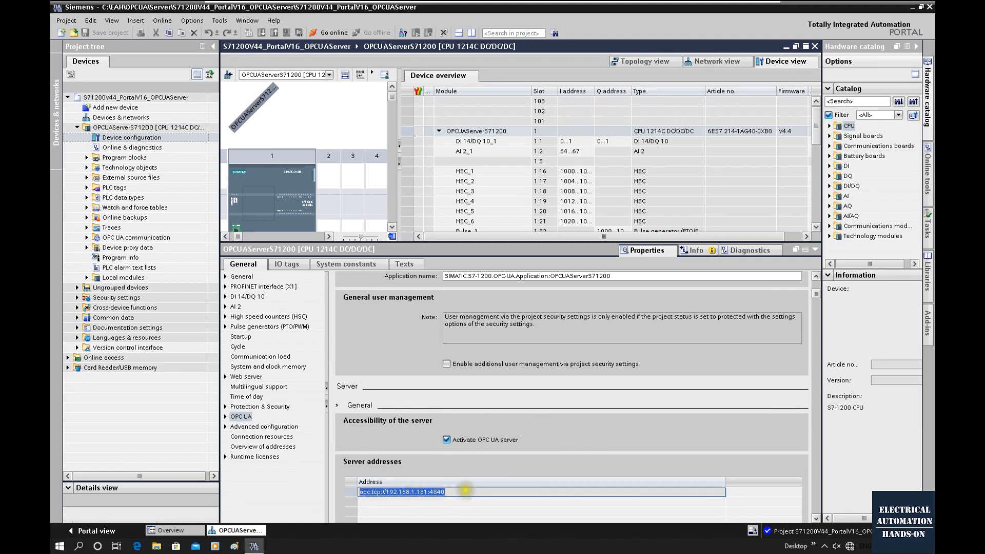
scroll(594, 473, "down", 1)
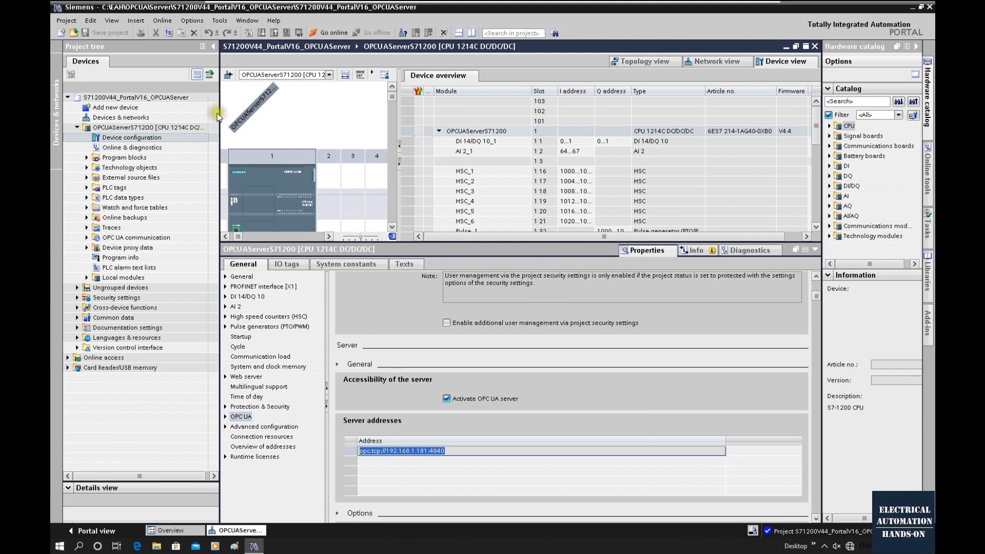
Open Server interface_S71200N1 under the PLC's OPC UA communication and enlarge the view to examine its nodes and local data
left_click(111, 237)
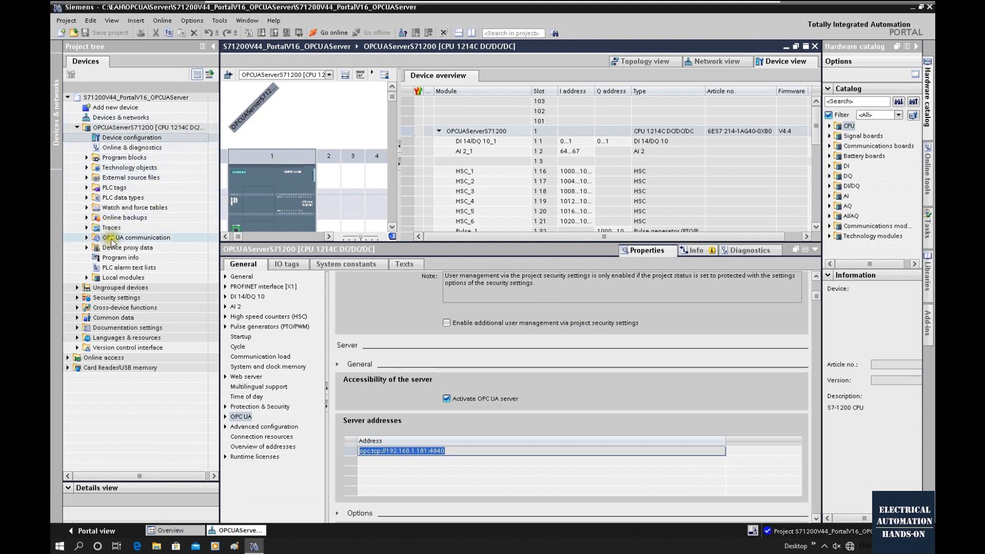
left_click(86, 238)
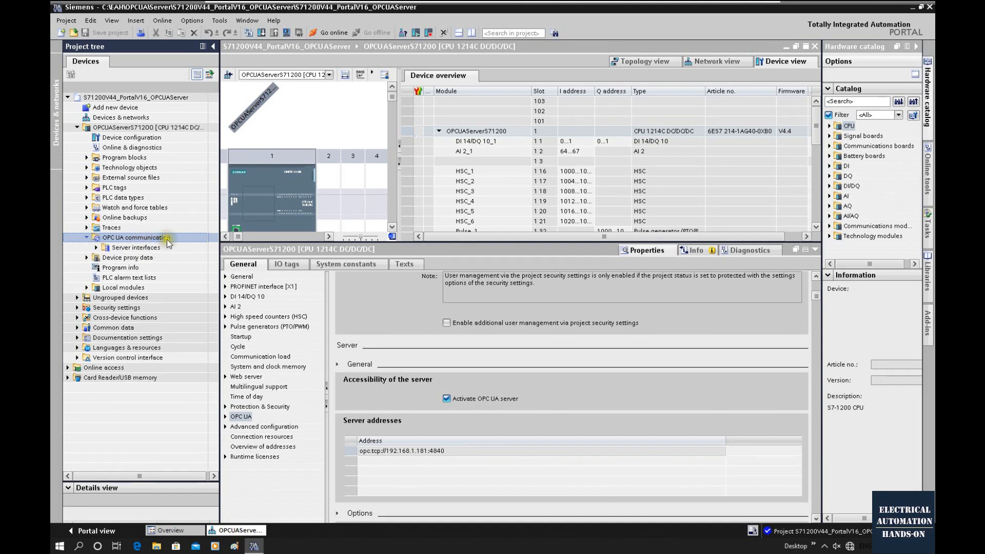
left_click(95, 247)
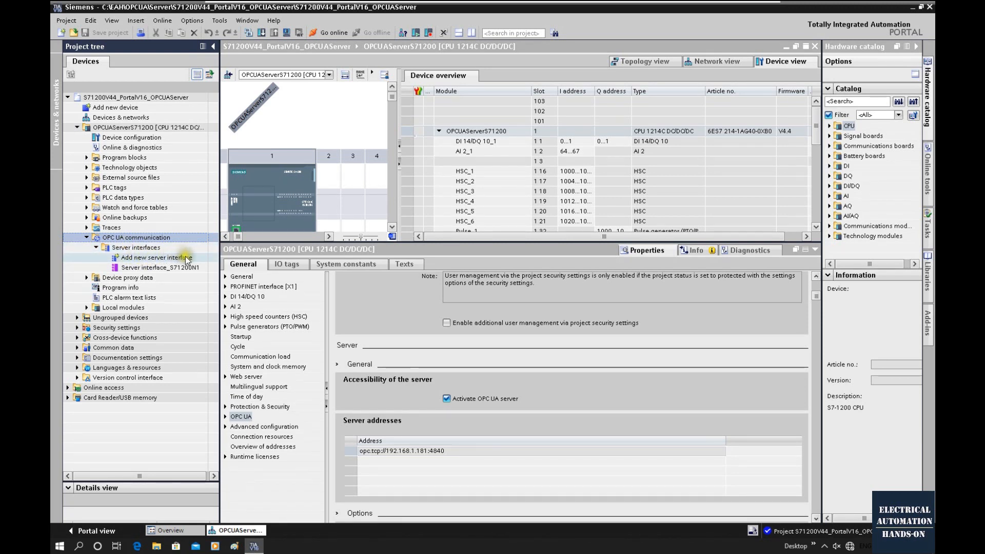
left_click_drag(221, 245, 284, 245)
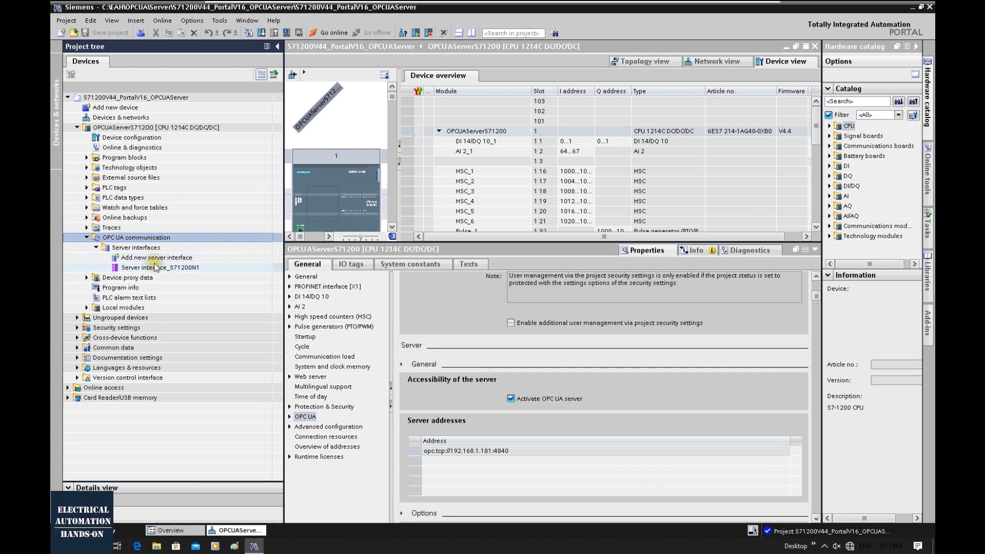
left_click(209, 267)
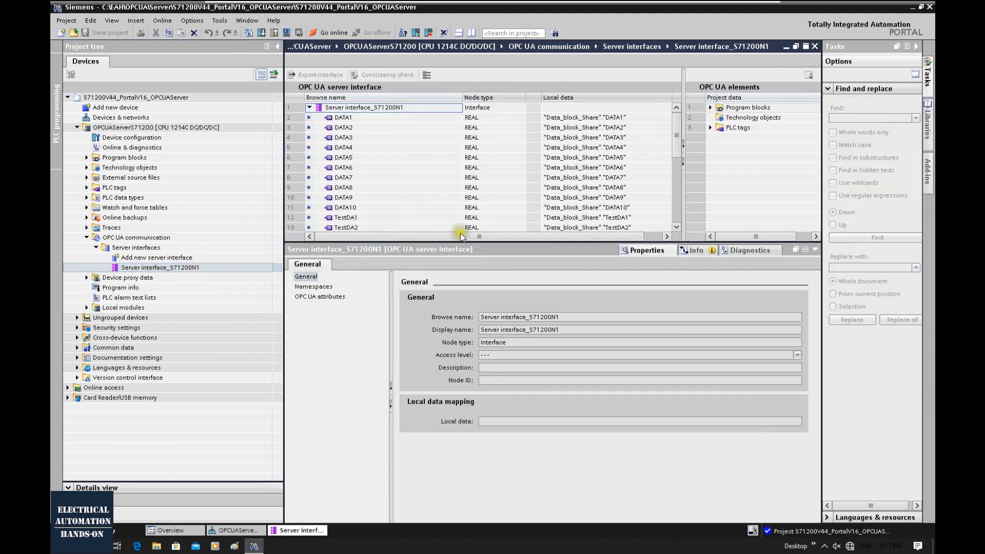
left_click_drag(462, 242, 452, 389)
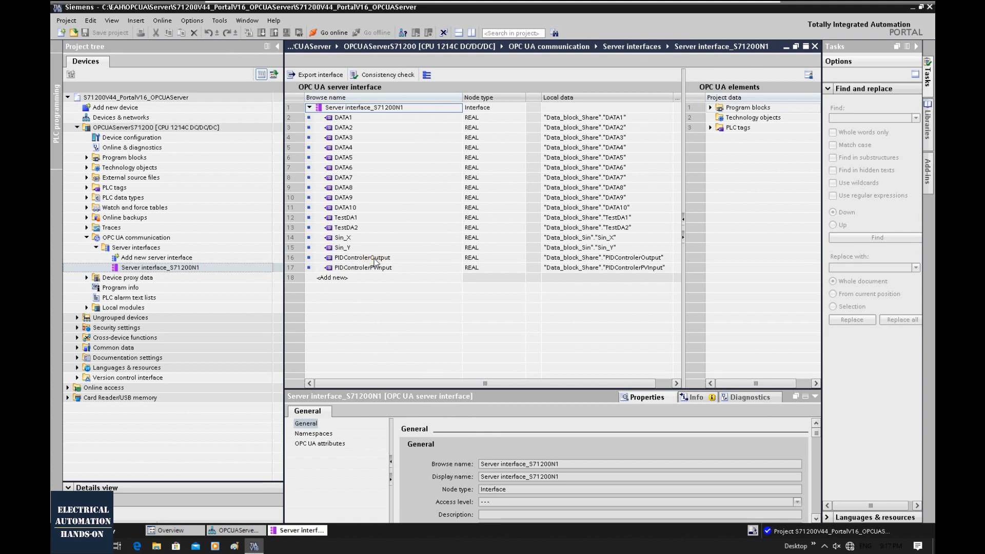
left_click_drag(684, 159, 657, 154)
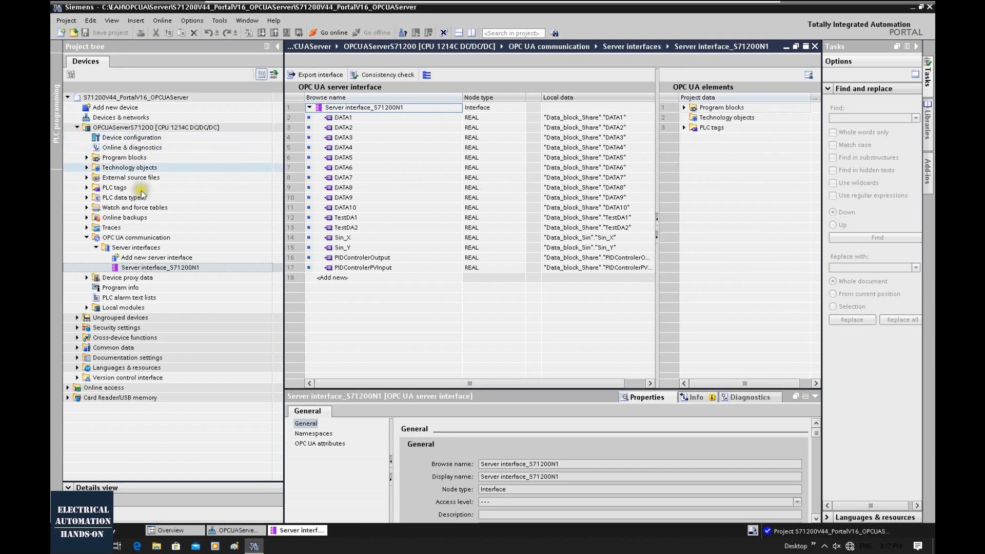
Inspect the variables DATA1 to DATA10 in Data_block_Share [DB100] and Sin_X and Sin_Y in Data_block_Sin [DB200]
left_click(86, 158)
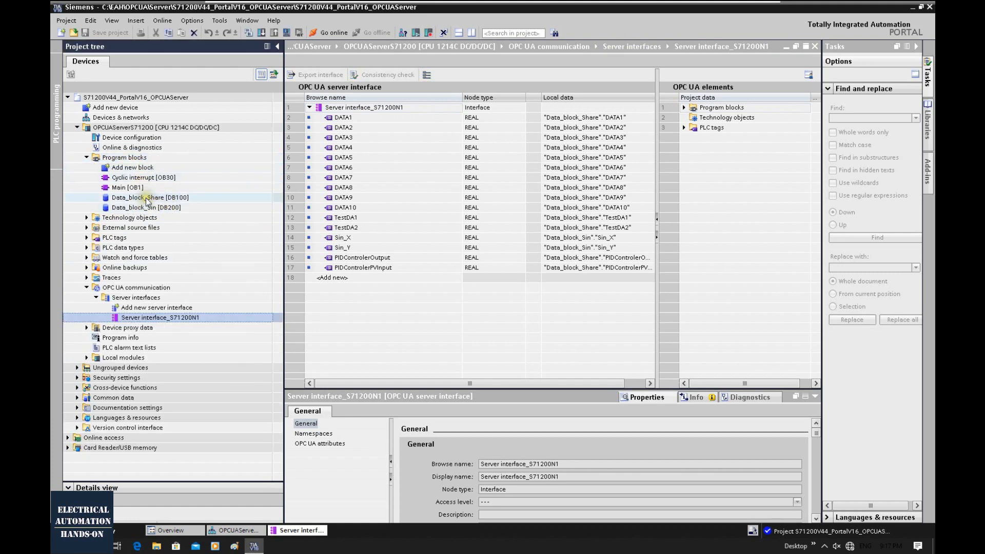
left_click(174, 198)
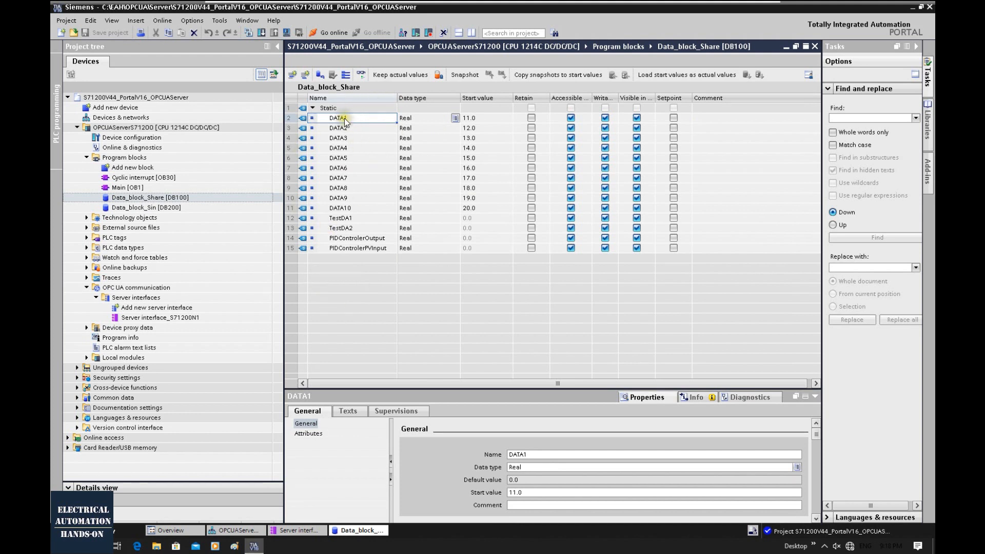
left_click_drag(289, 118, 288, 209)
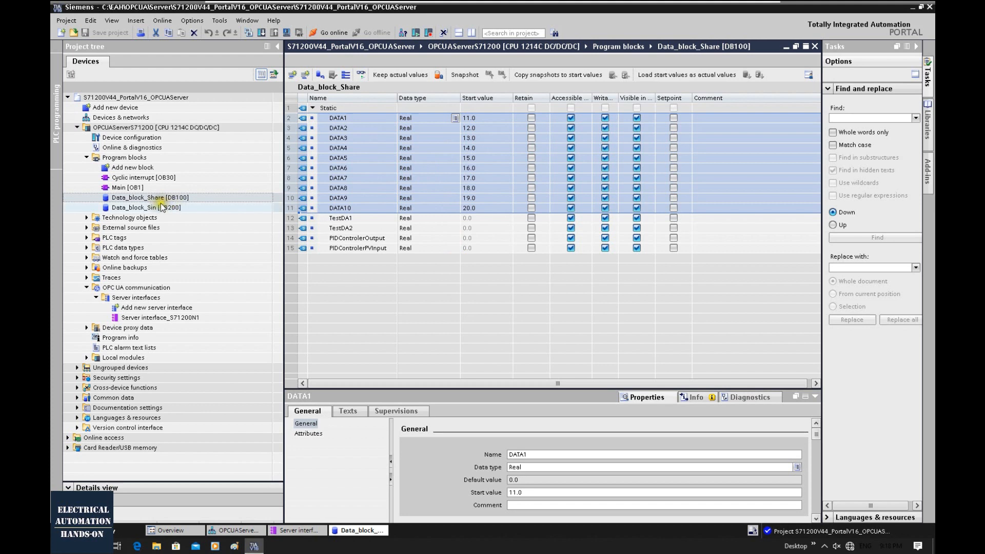
left_click(153, 208)
double_click(172, 211)
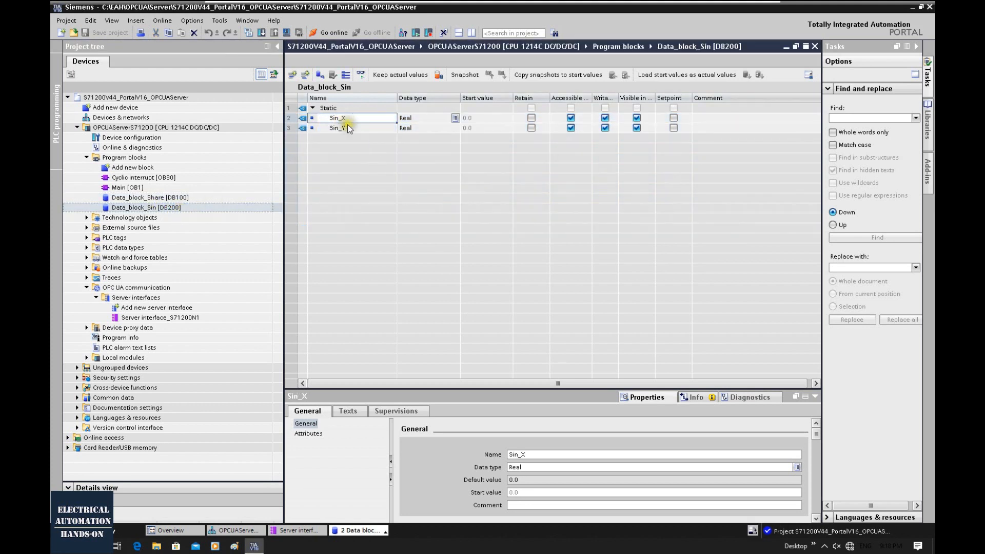
left_click(340, 128)
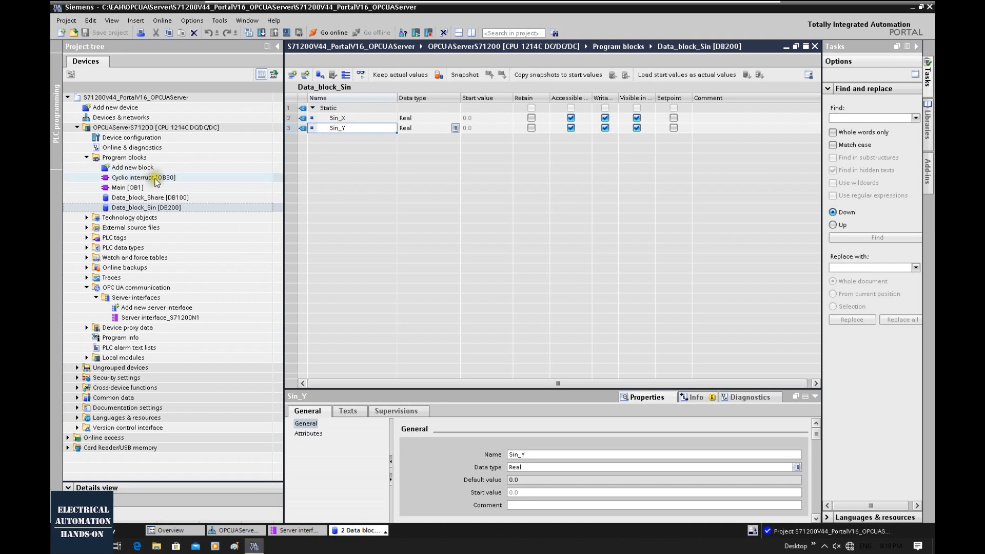
Open Cyclic interrupt [OB30] and examine the networks that generate the sine signal from Sin_X
double_click(144, 178)
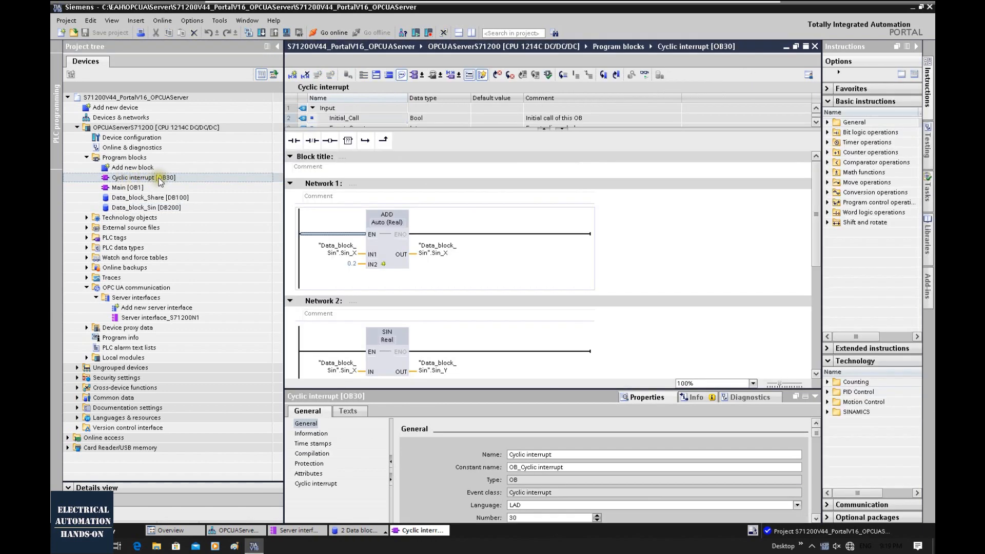
left_click(342, 251)
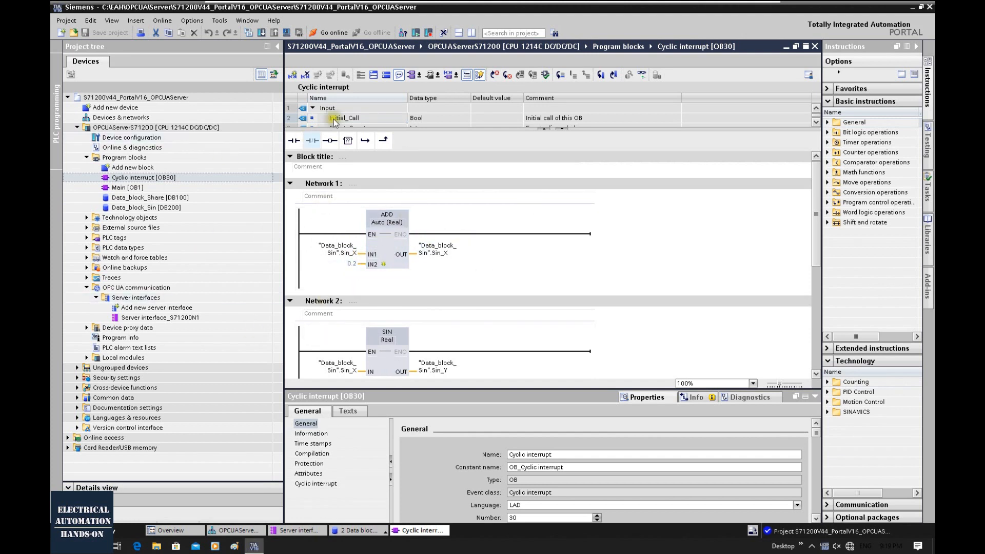
scroll(627, 282, "down", 3)
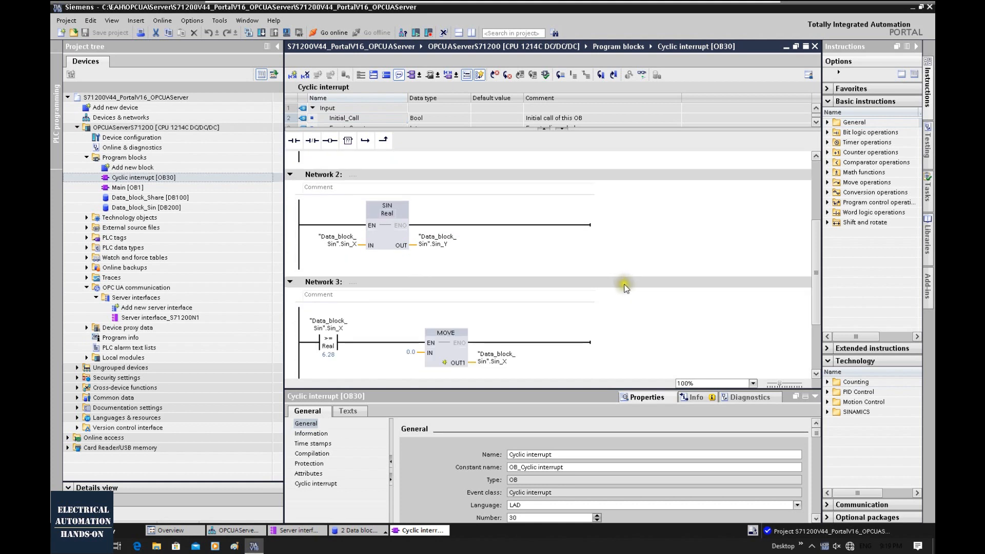
left_click(388, 208)
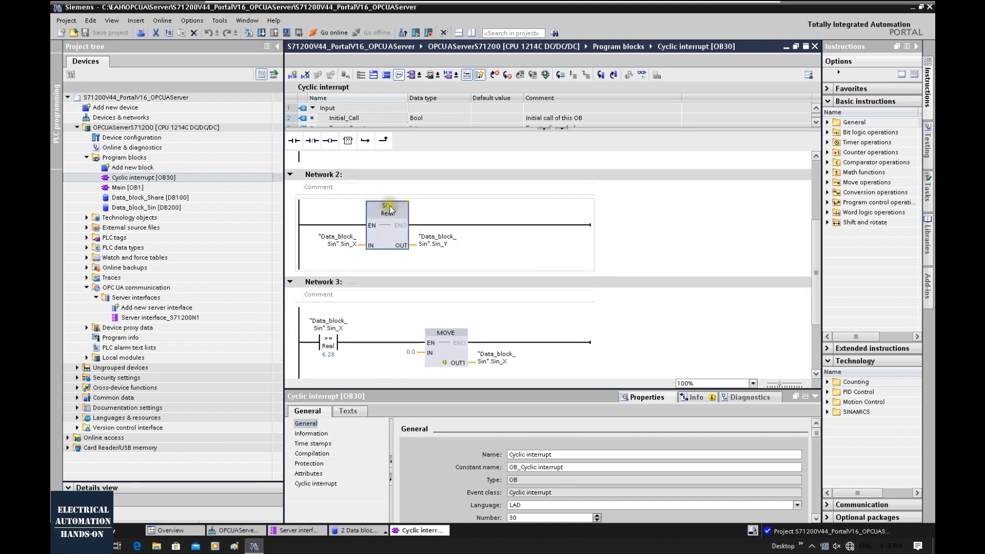
left_click(340, 242)
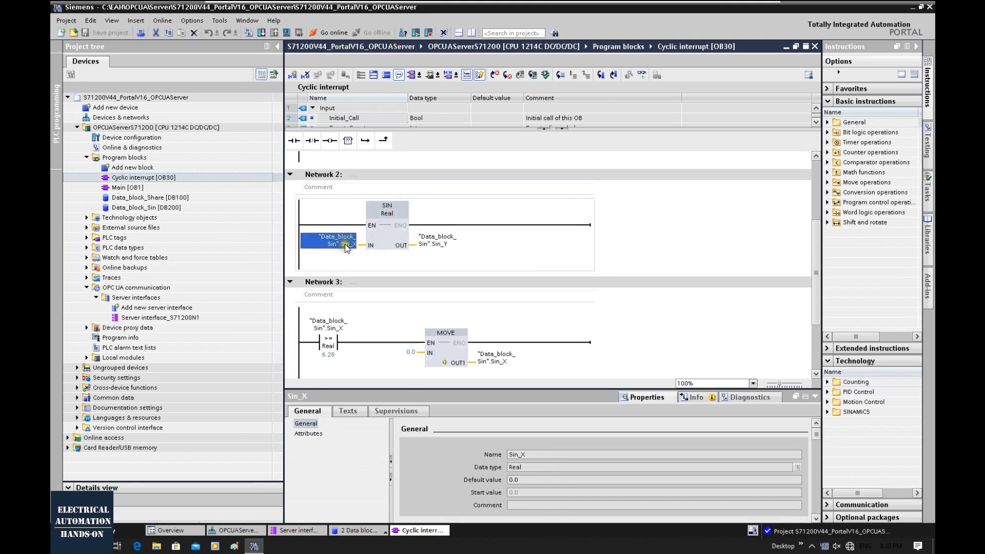
left_click(655, 234)
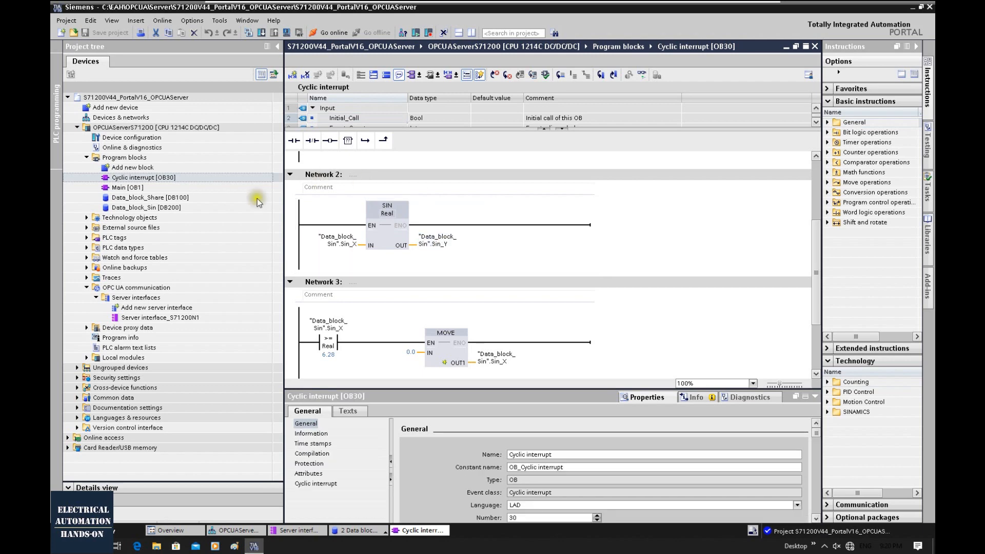
Reopen Server interface_S71200N1 and expand Data_block_Share among the OPC UA elements to compare its variables with the interface nodes
left_click(128, 318)
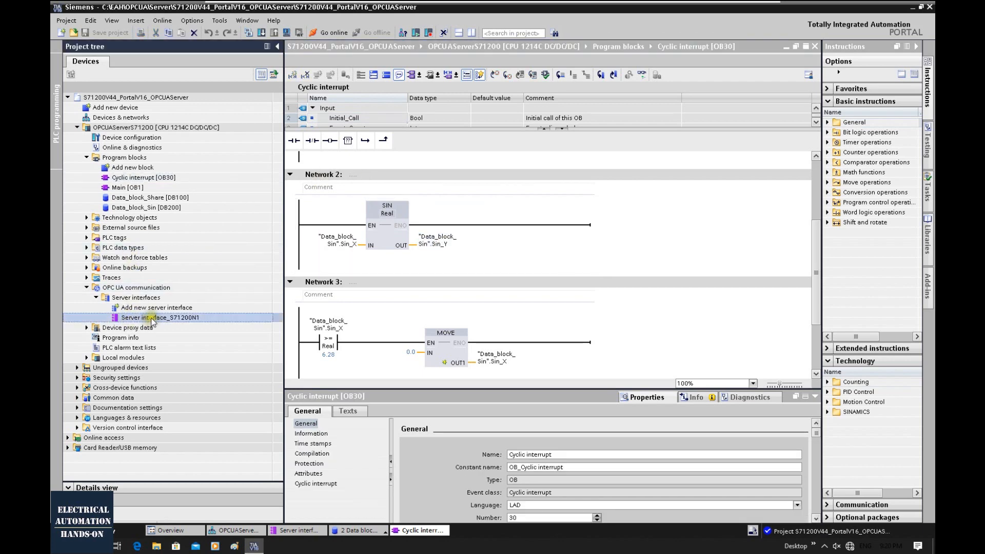
double_click(161, 318)
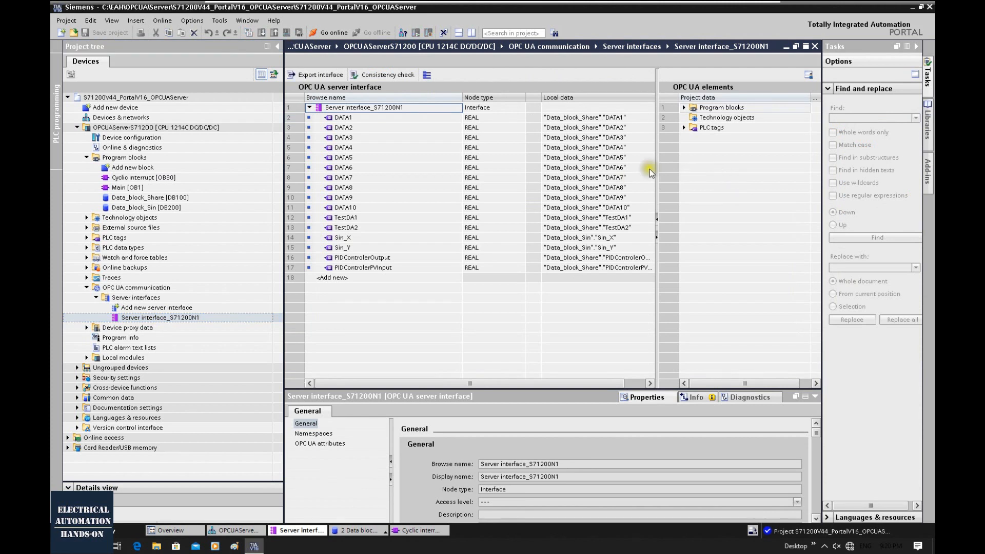
left_click_drag(658, 172, 598, 172)
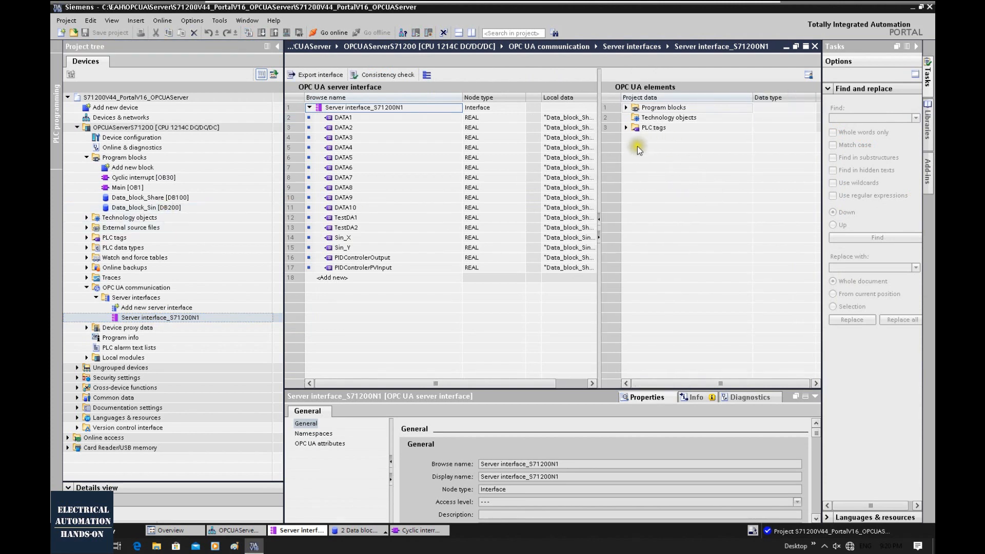
left_click(690, 157)
left_click(626, 107)
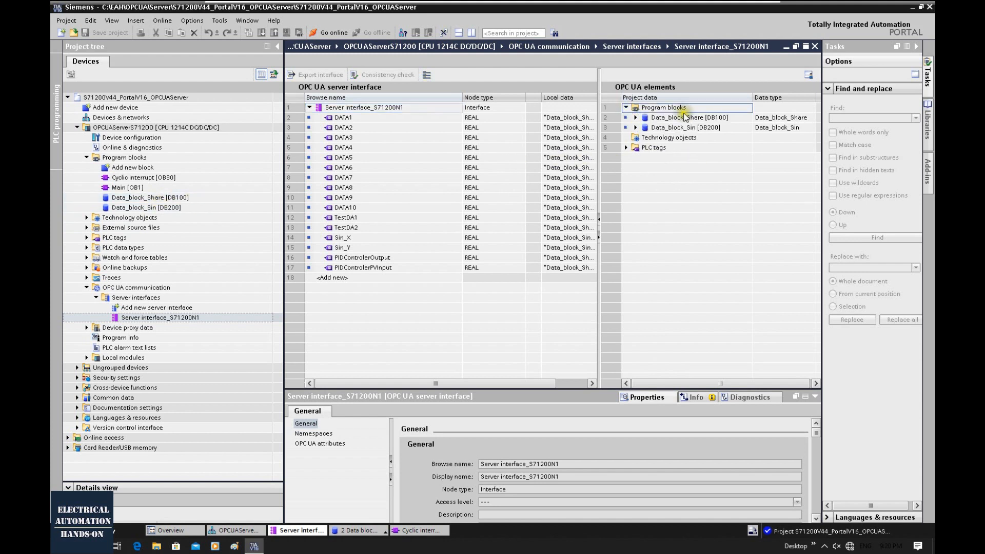
left_click(636, 118)
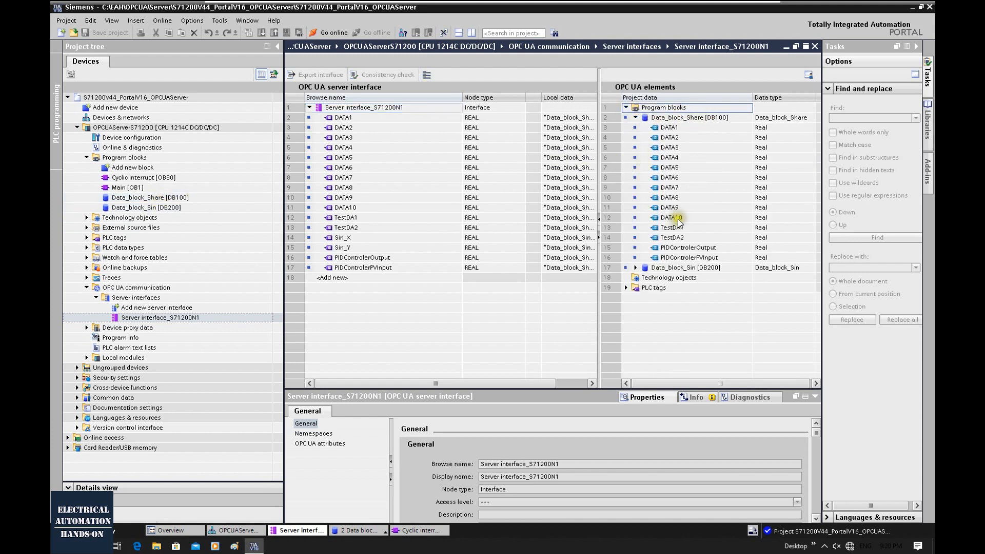
Expand Data_block_Sin [DB200] among the OPC UA elements and compare the data block variables with the nodes in the server interface
left_click(636, 267)
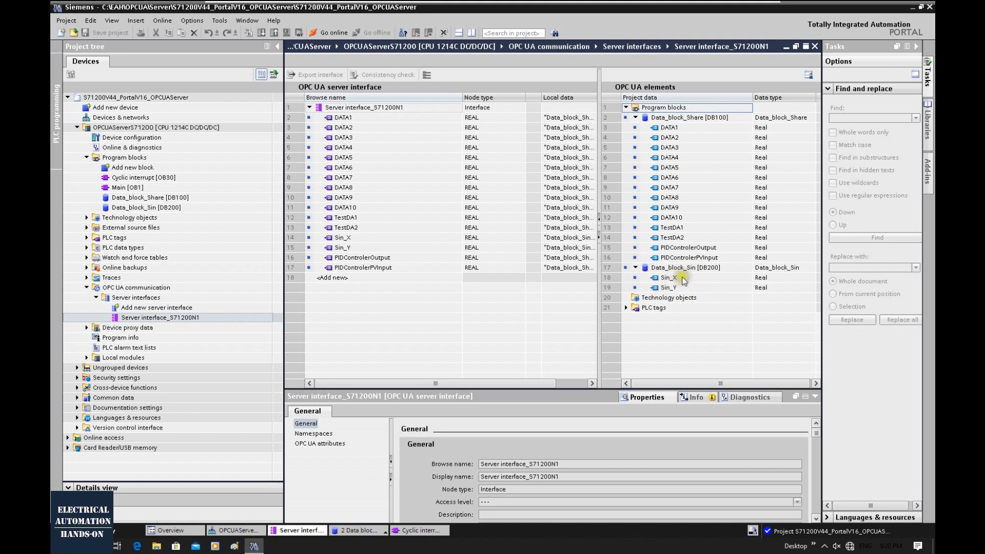
left_click(672, 127)
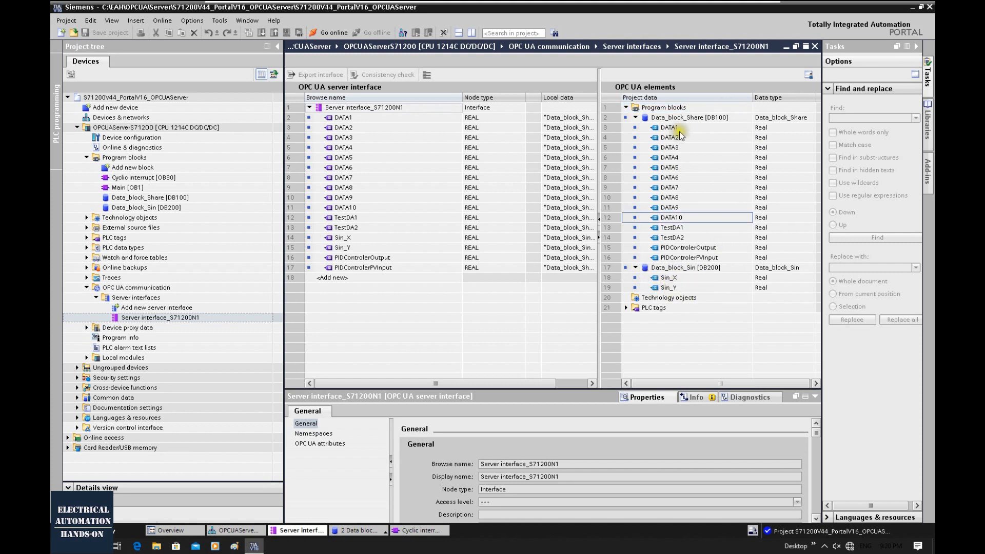
left_click(680, 220)
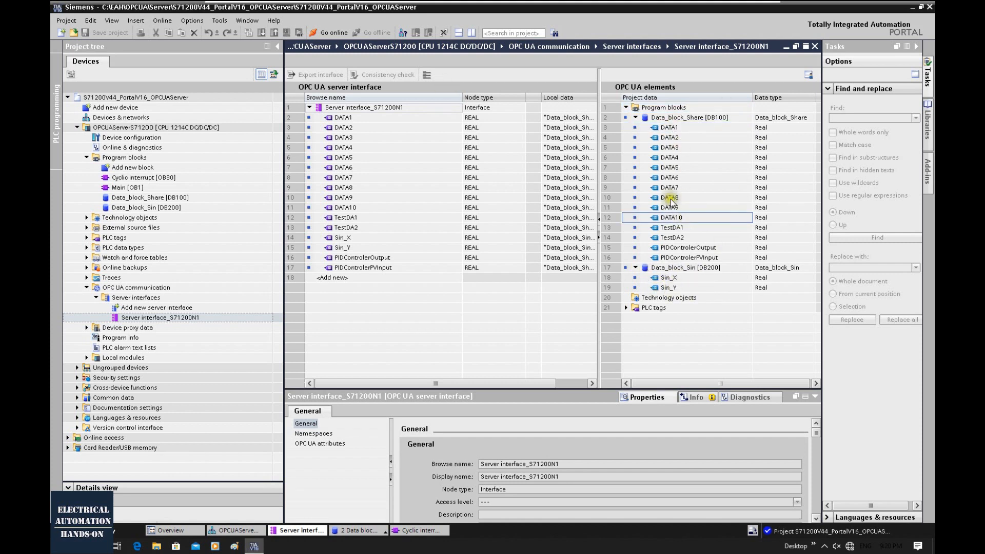
left_click_drag(673, 240, 370, 97)
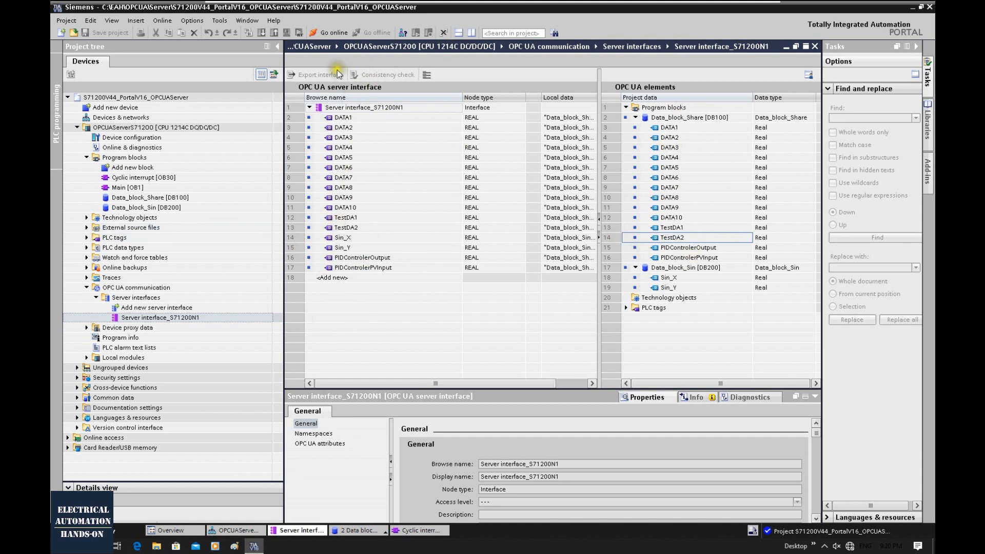
left_click(342, 352)
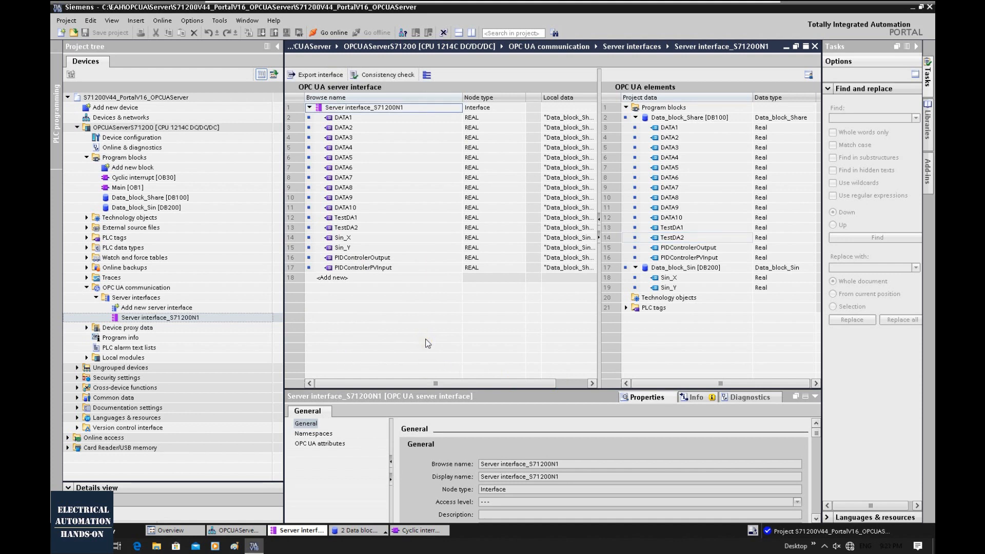
Download the OPCUAServerS71200 hardware configuration and software to the PLC
left_click(183, 127)
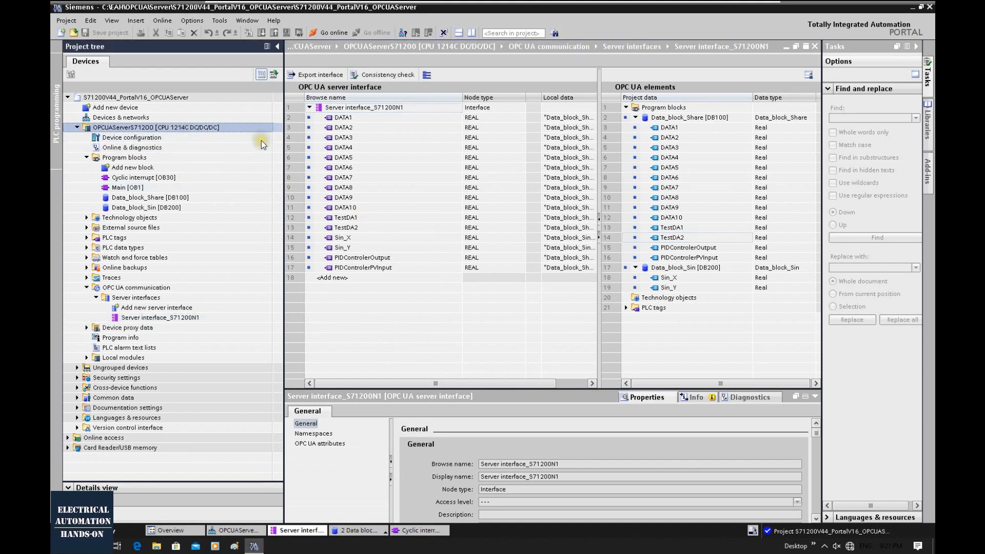
left_click(249, 32)
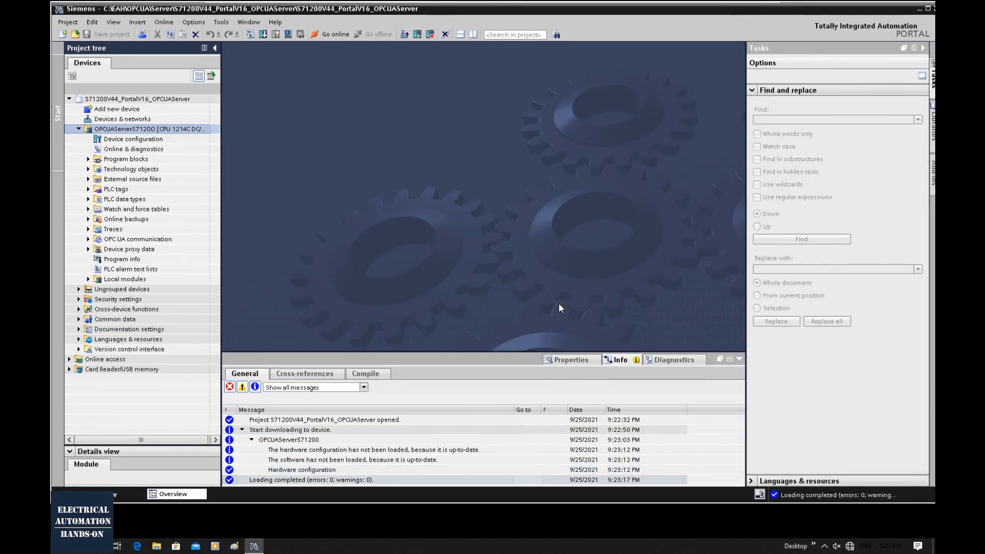
Open Watch table_1 of the PLC and monitor all its variables online, observing the values of Sin_X and Sin_Y
double_click(140, 210)
double_click(138, 239)
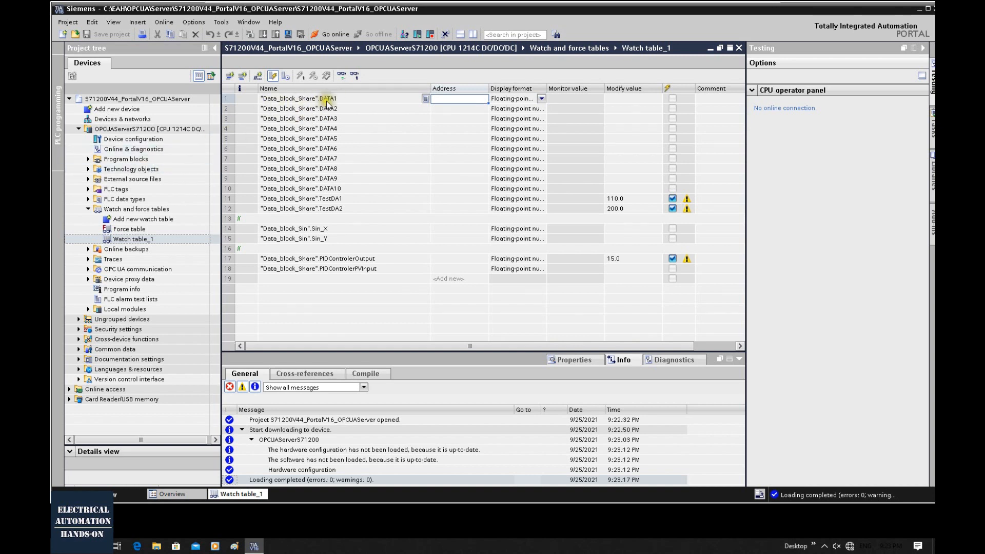
left_click(335, 187)
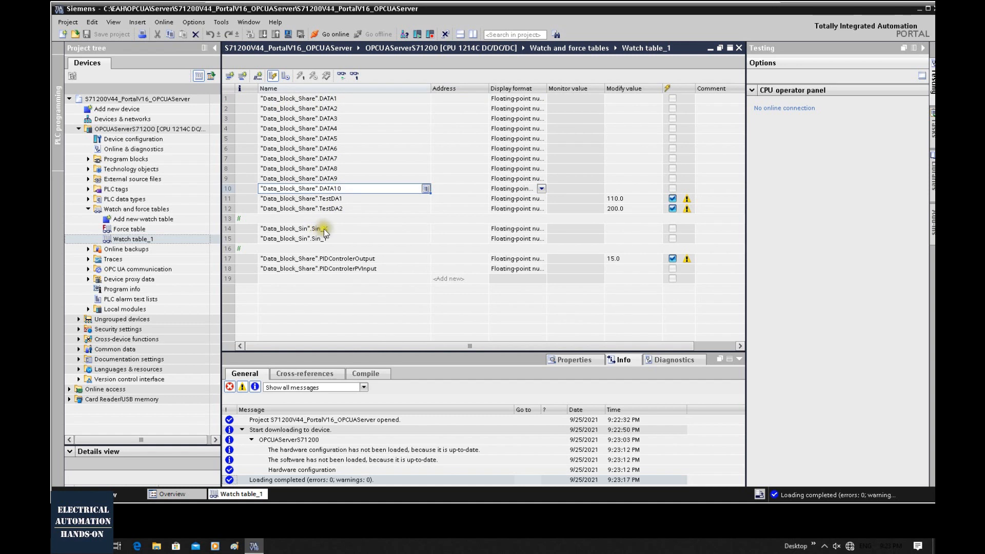
left_click(351, 279)
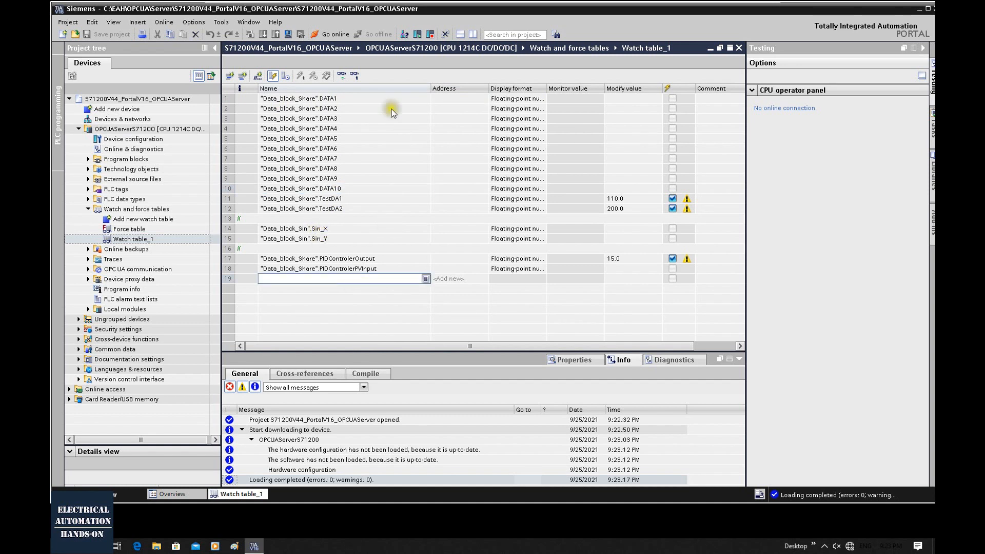
left_click(342, 77)
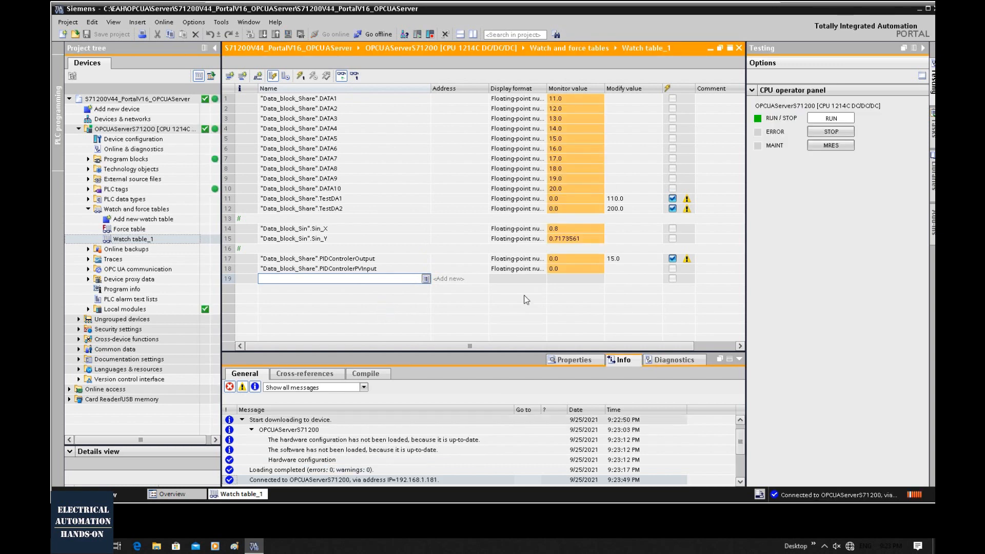
left_click(327, 229)
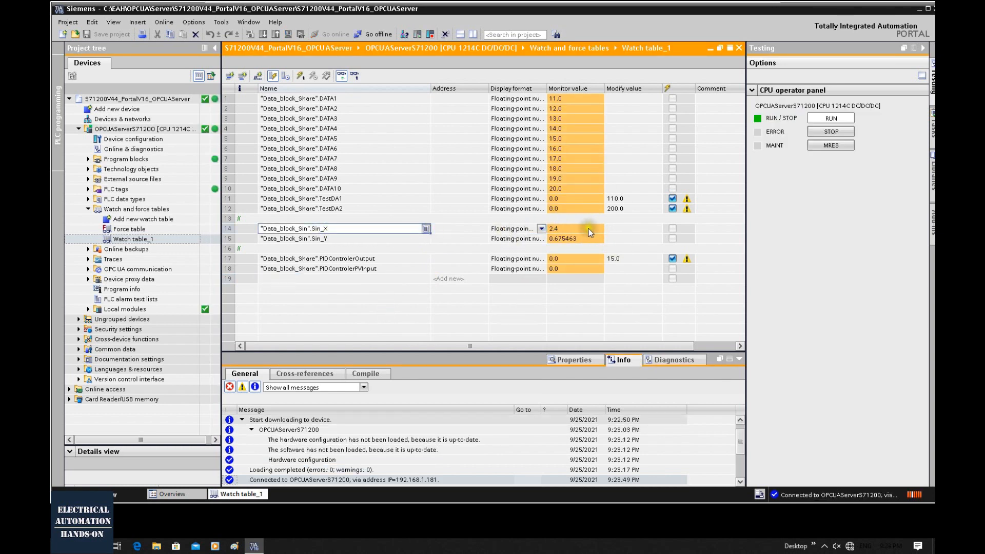
left_click(324, 238)
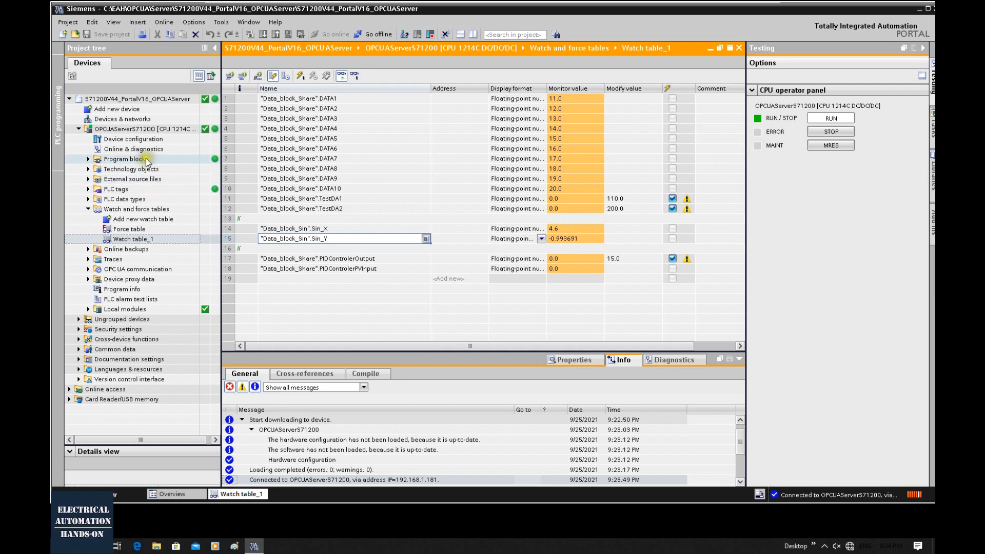
Copy the OPC UA server address from the PLC's device configuration and, in TwinCAT XAE, set Client #1's endpoint URL to opc.tcp://192.168.1.181:4840
double_click(134, 139)
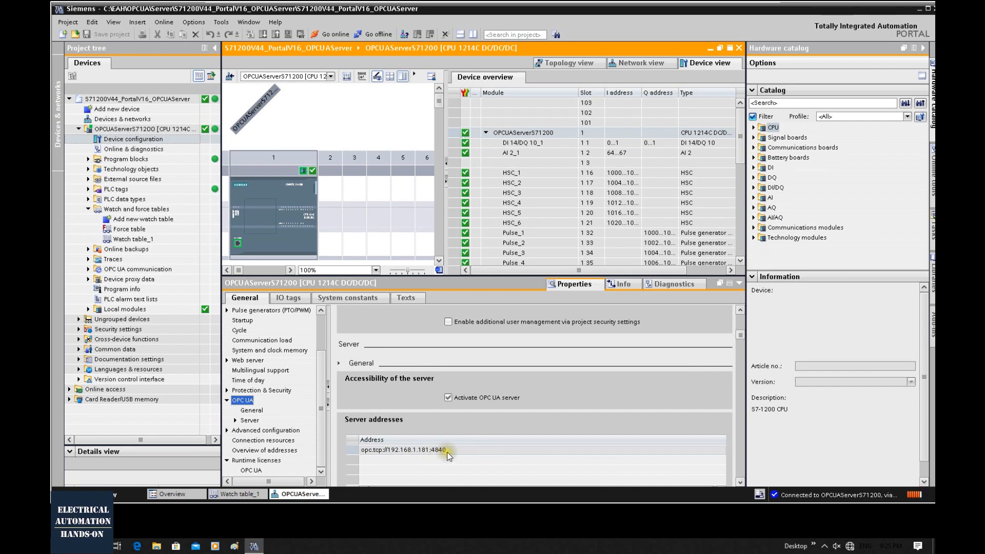
left_click(588, 447)
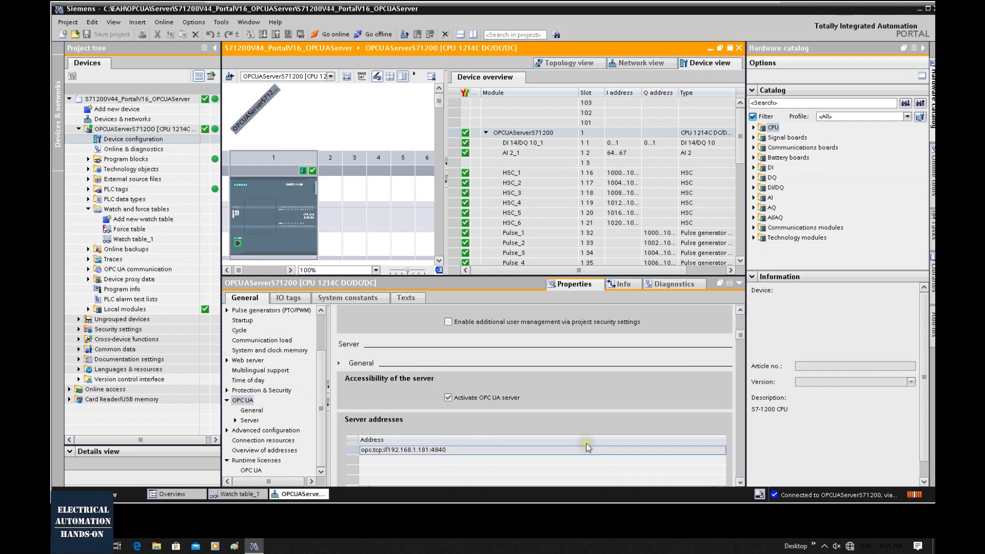
left_click(588, 447)
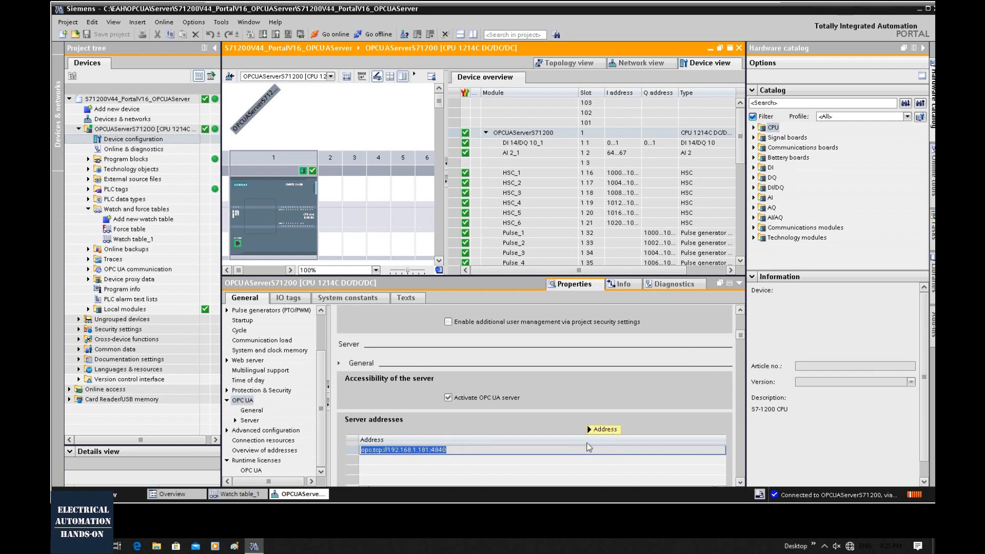
mouse_move(589, 447)
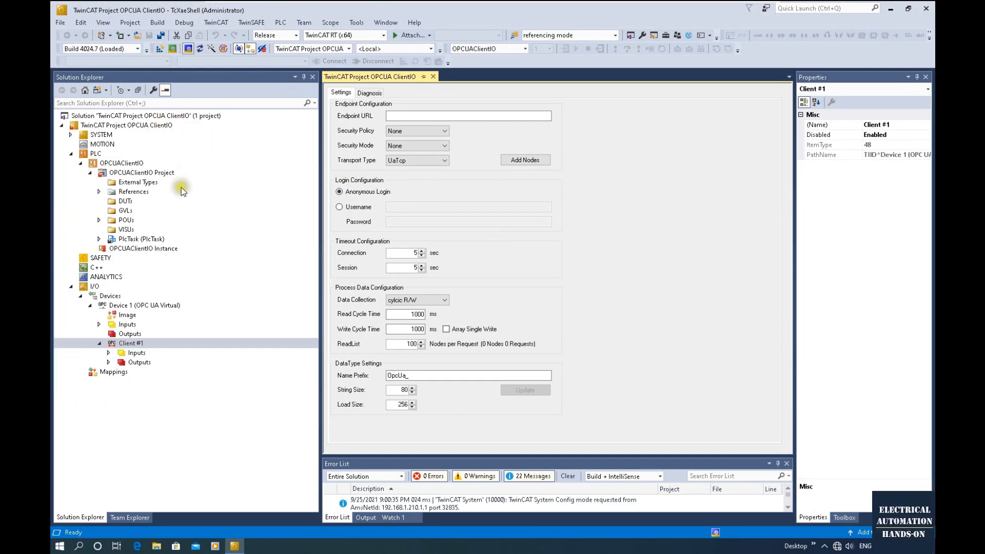
left_click(400, 117)
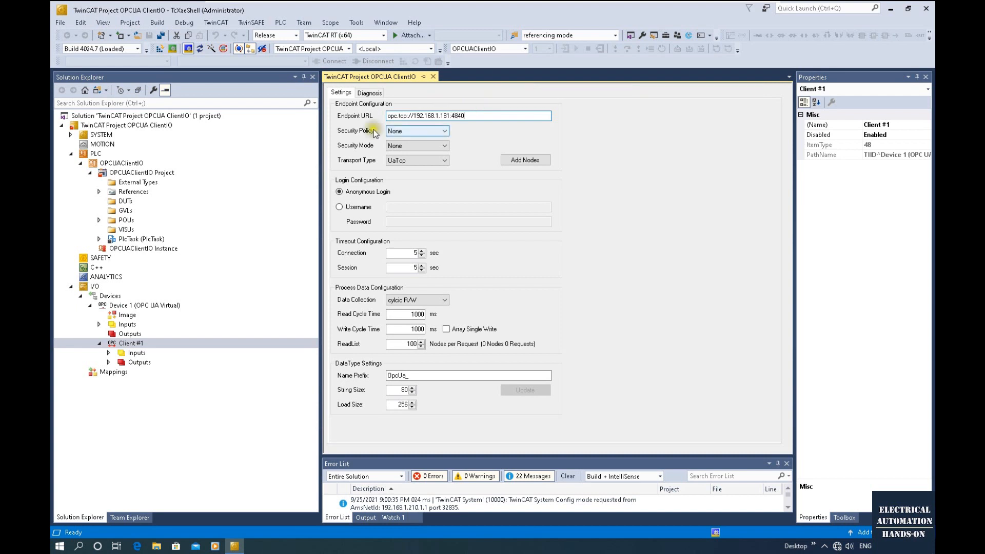
left_click_drag(464, 116, 254, 119)
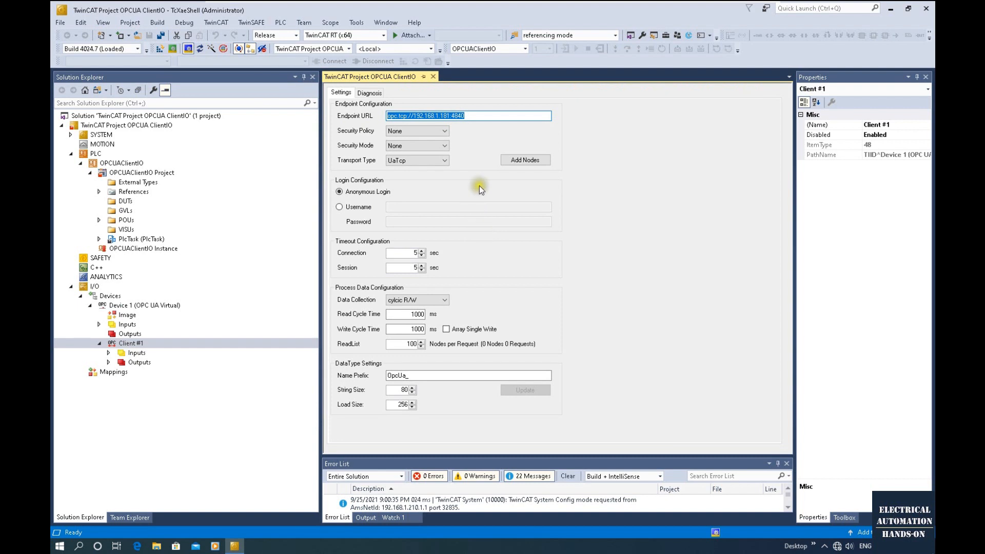
Review the security policy options for Client #1's endpoint and keep None
left_click(411, 132)
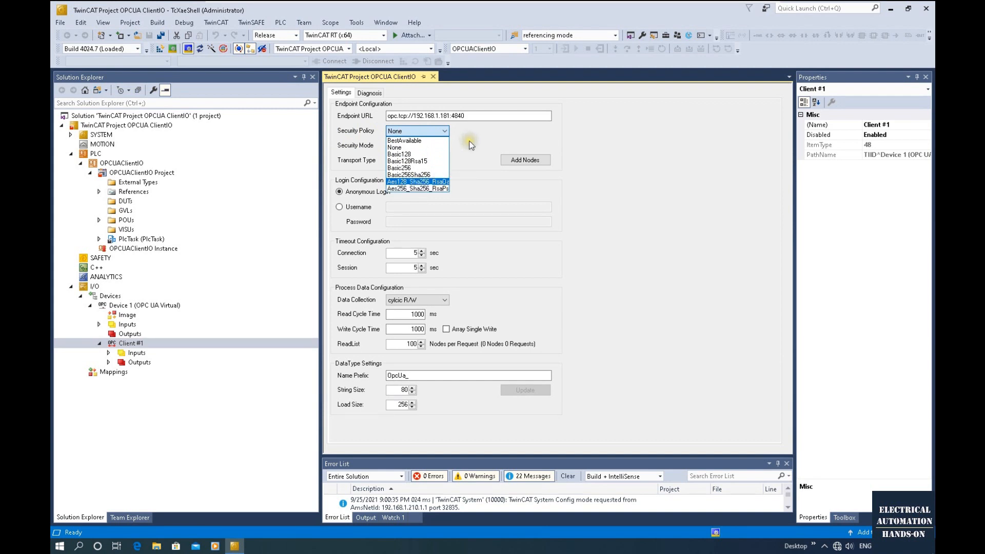
left_click(431, 148)
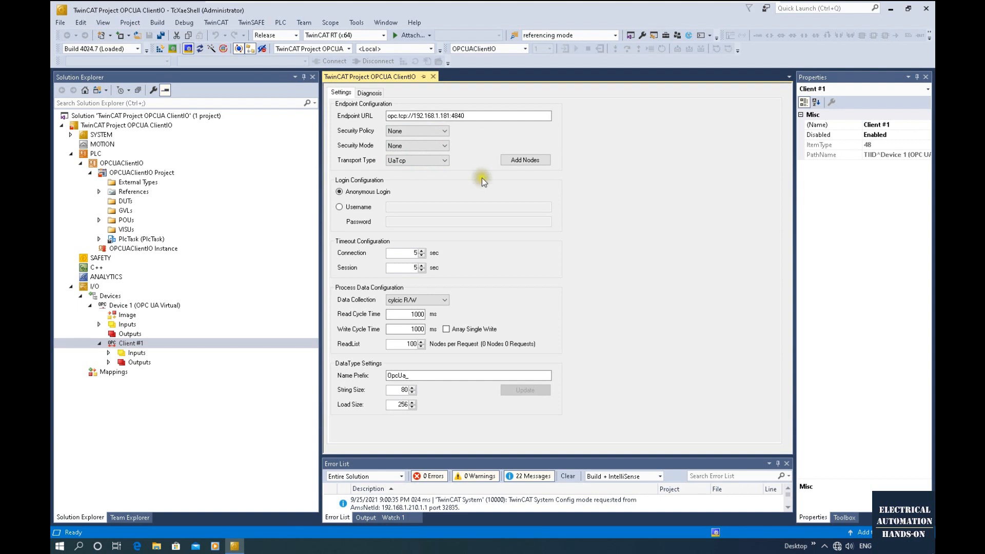
left_click(442, 131)
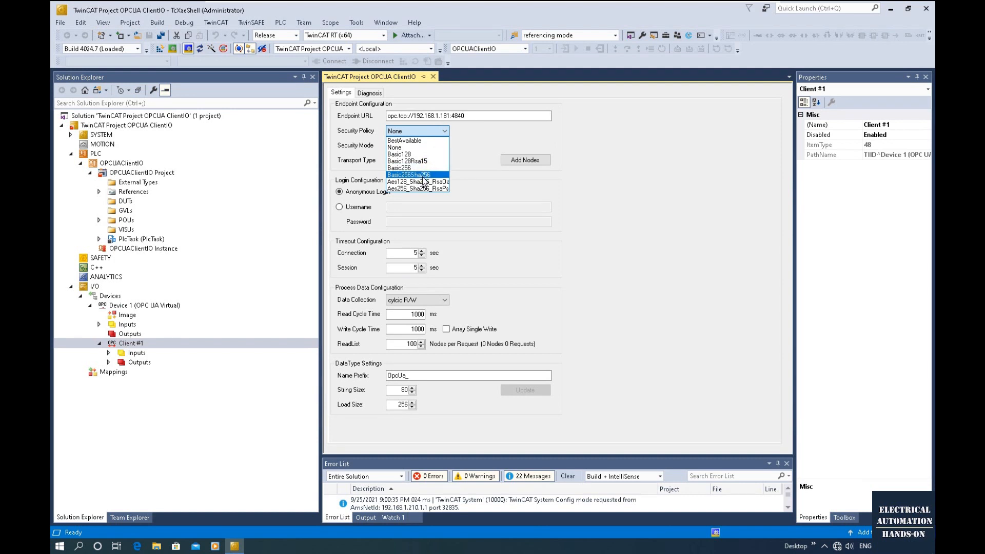
left_click(466, 137)
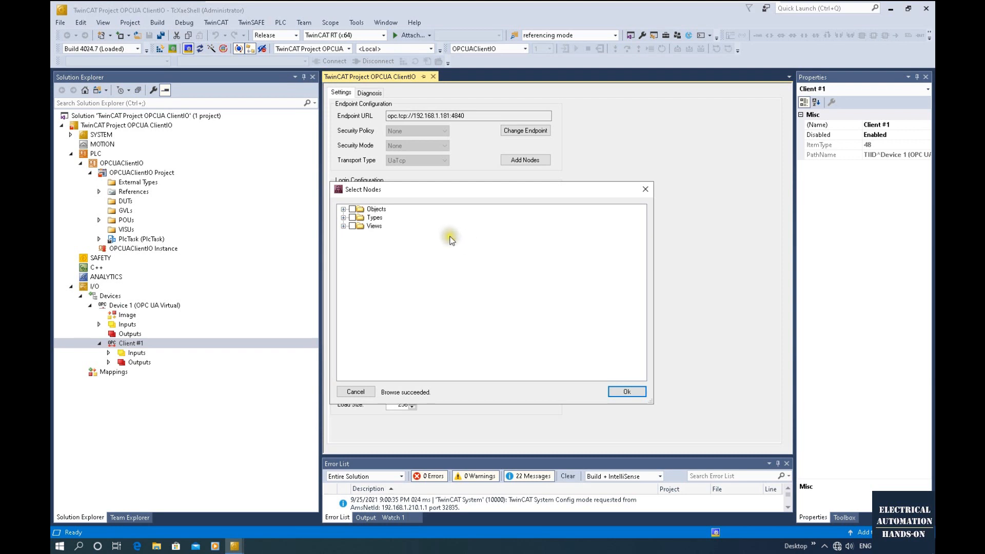
Browse the server's nodes for Client #1 through Objects and ServerInterfaces, expanding Server interface_S71200N1 to list its variables
left_click(343, 210)
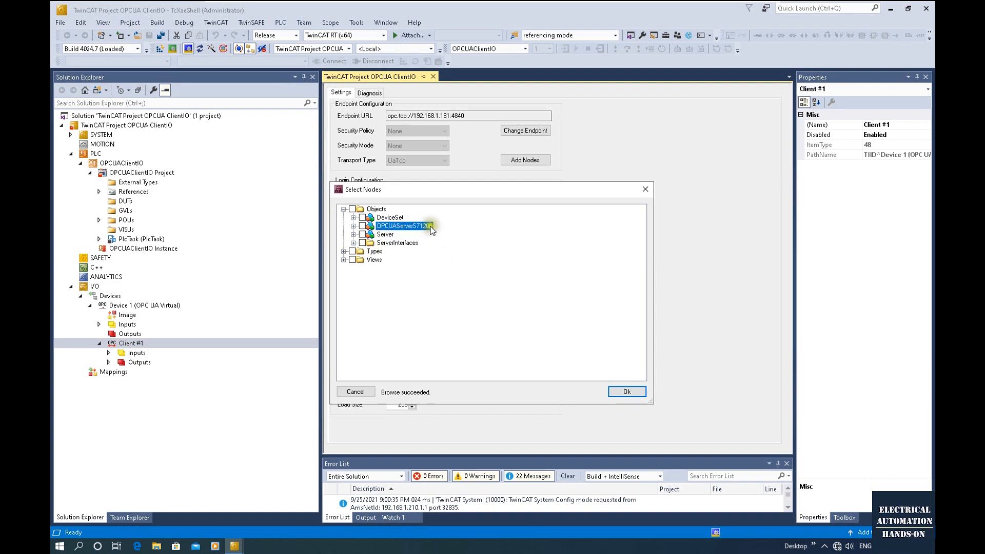
double_click(398, 245)
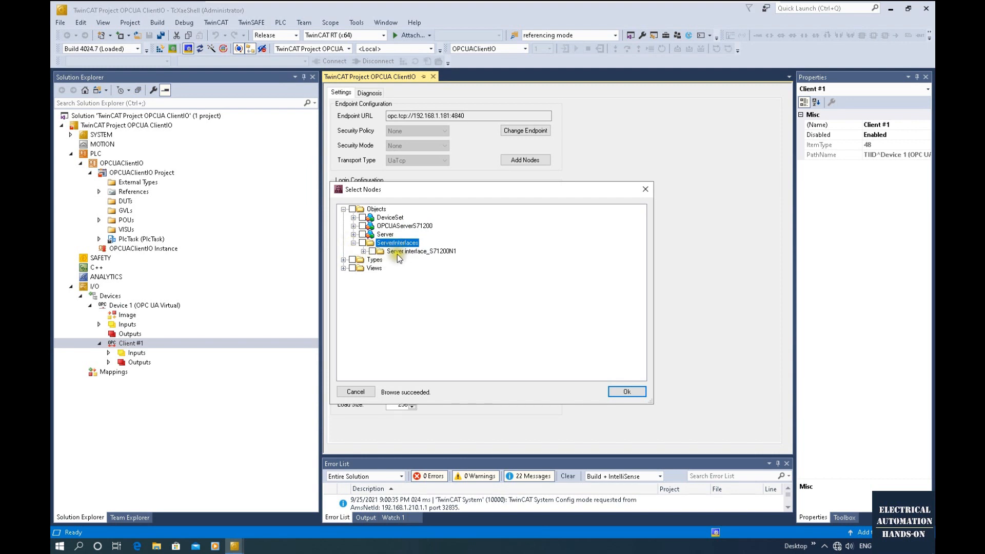
left_click(400, 251)
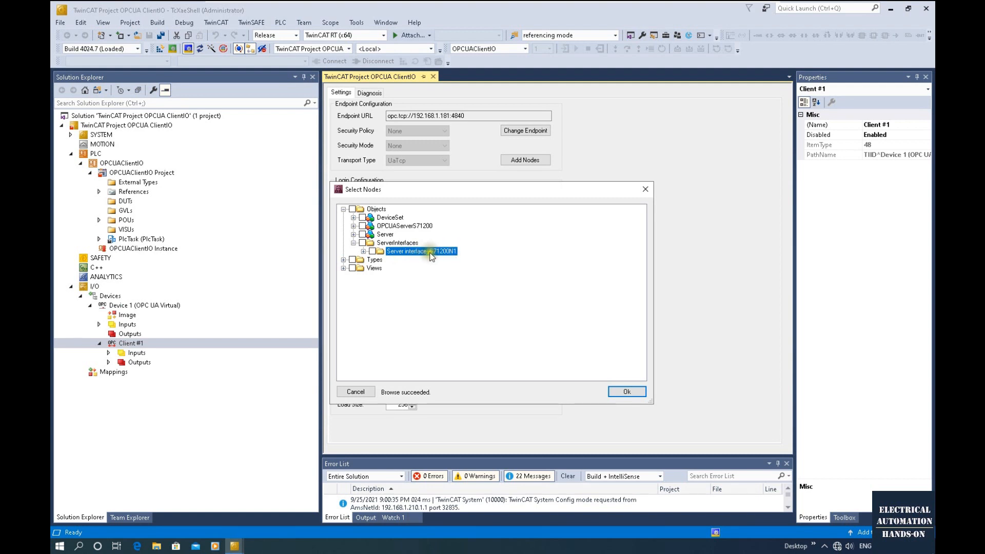
left_click(363, 251)
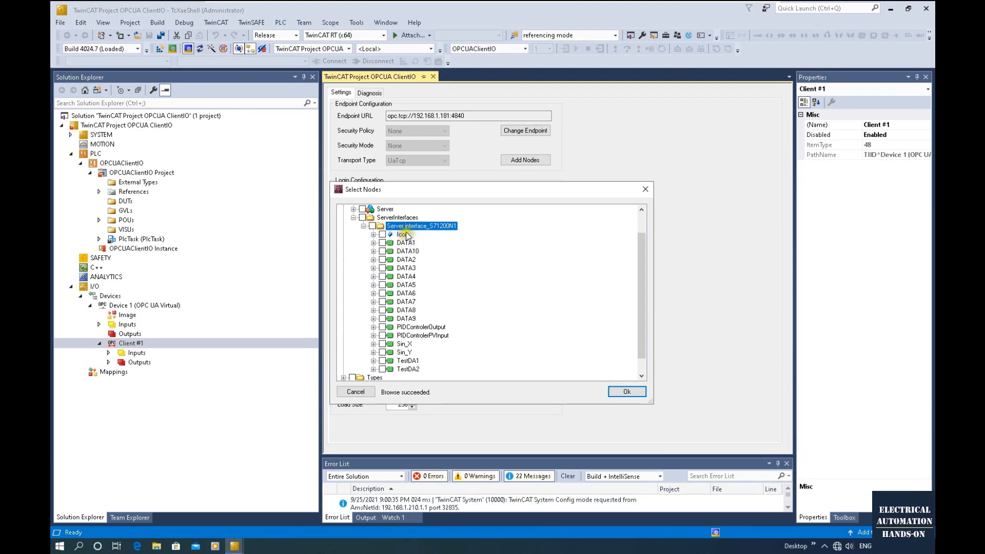
scroll(418, 237, "down", 1)
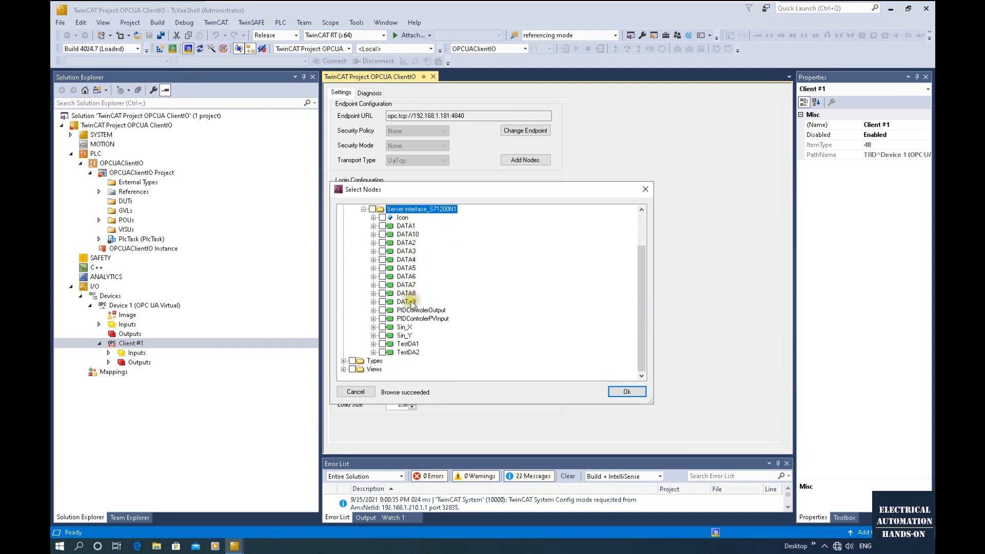
left_click(404, 327)
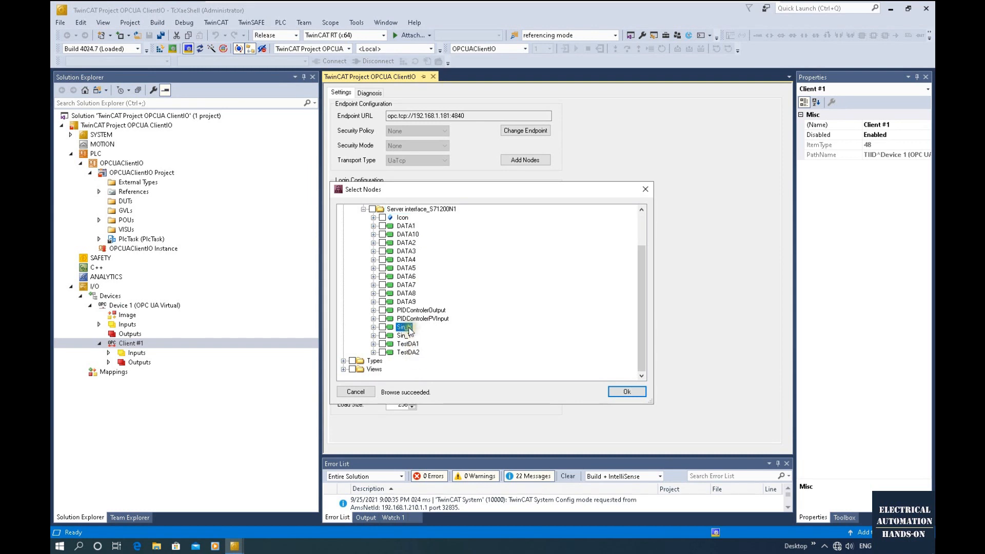
left_click(405, 335)
Add the nodes DATA1 to DATA10, Sin_X and Sin_Y from Server interface_S71200N1 to Client #1
left_click(382, 226)
left_click(382, 234)
left_click(382, 251)
left_click(383, 259)
left_click(382, 268)
left_click(382, 276)
left_click(383, 302)
left_click(382, 327)
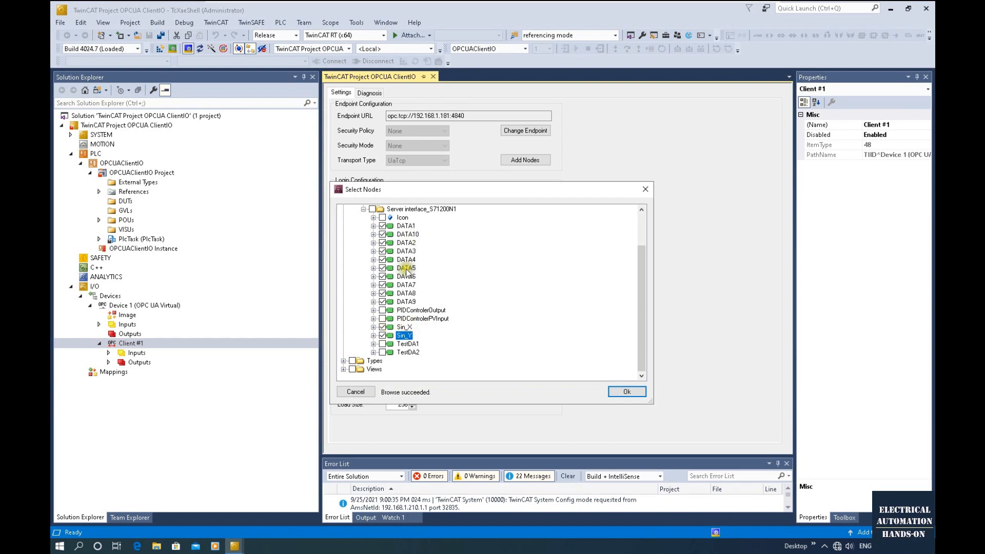
left_click(628, 392)
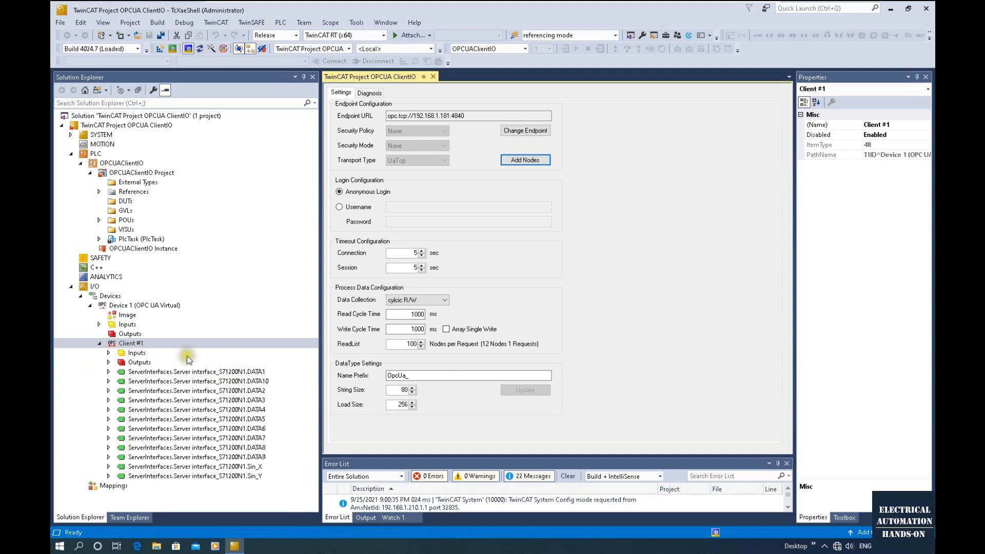
Open the attributes of the DATA1 node under Client #1 and examine its NodeId and namespace name
left_click(128, 372)
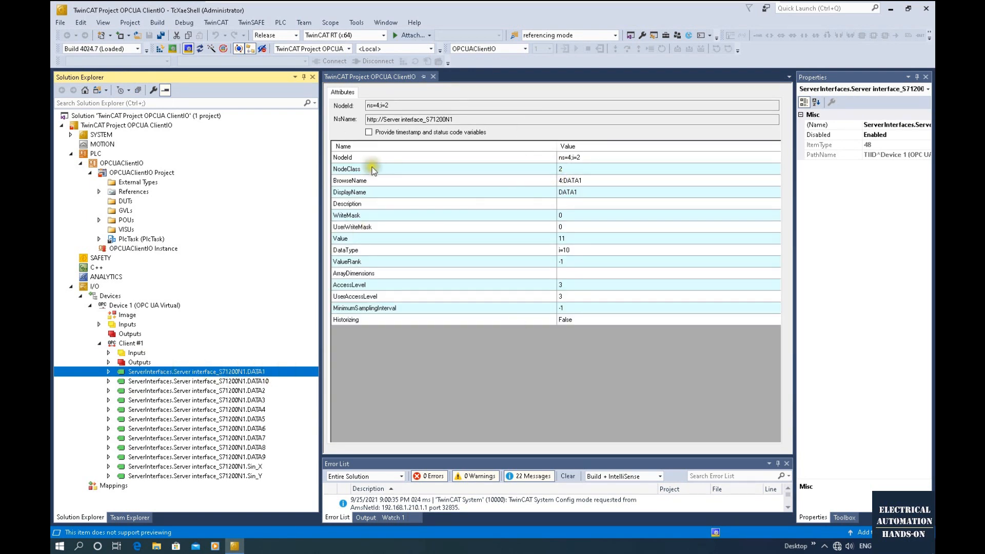
left_click(579, 158)
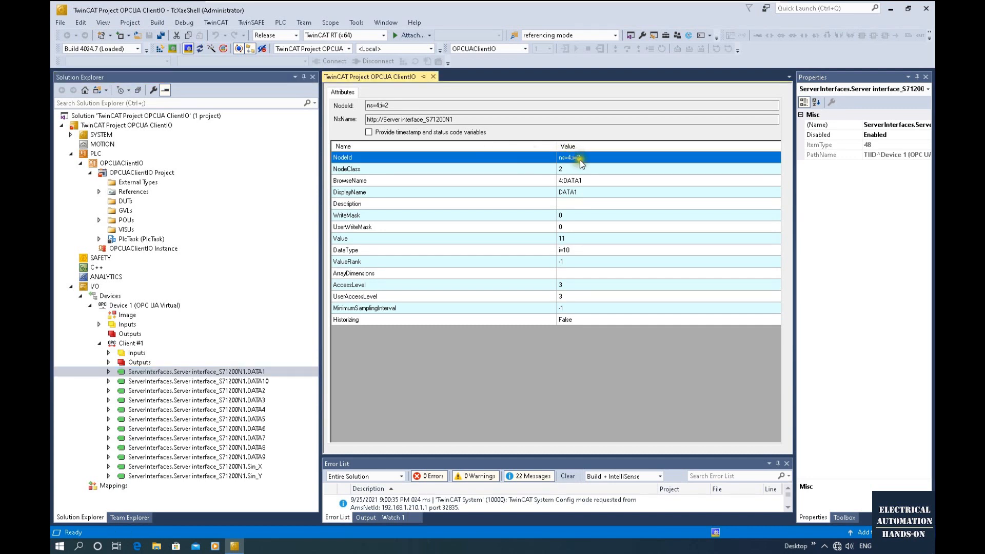
left_click(590, 159)
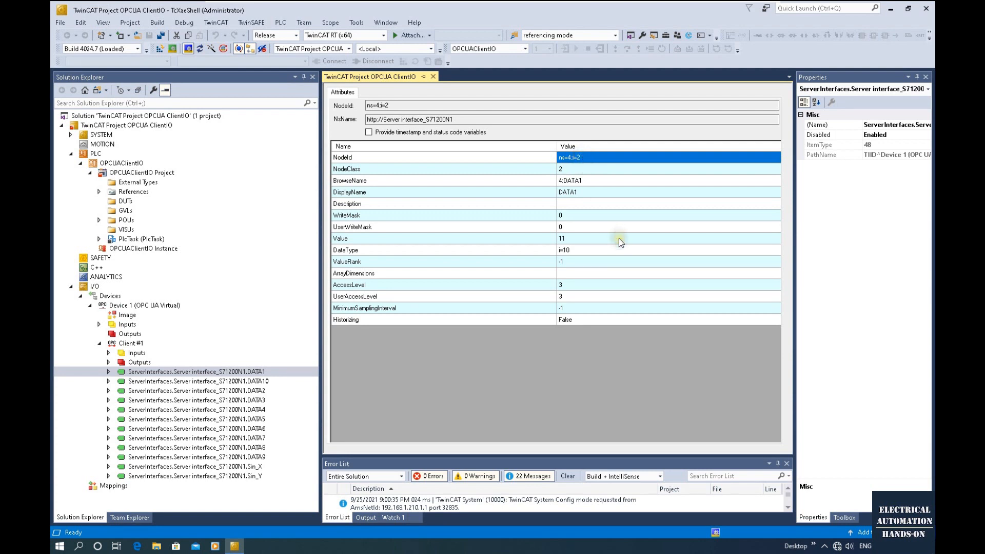
left_click_drag(384, 119, 467, 121)
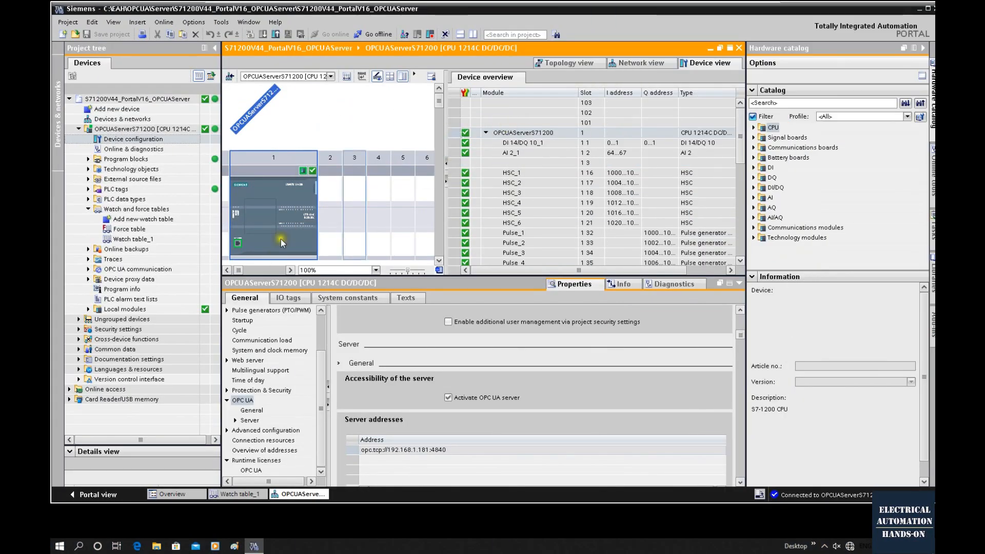
In the TIA Portal project, expand OPC UA communication and its server interfaces, and open Server interface_S71200N1
left_click(89, 275)
left_click(88, 269)
left_click(97, 279)
left_click(149, 299)
left_click(195, 308)
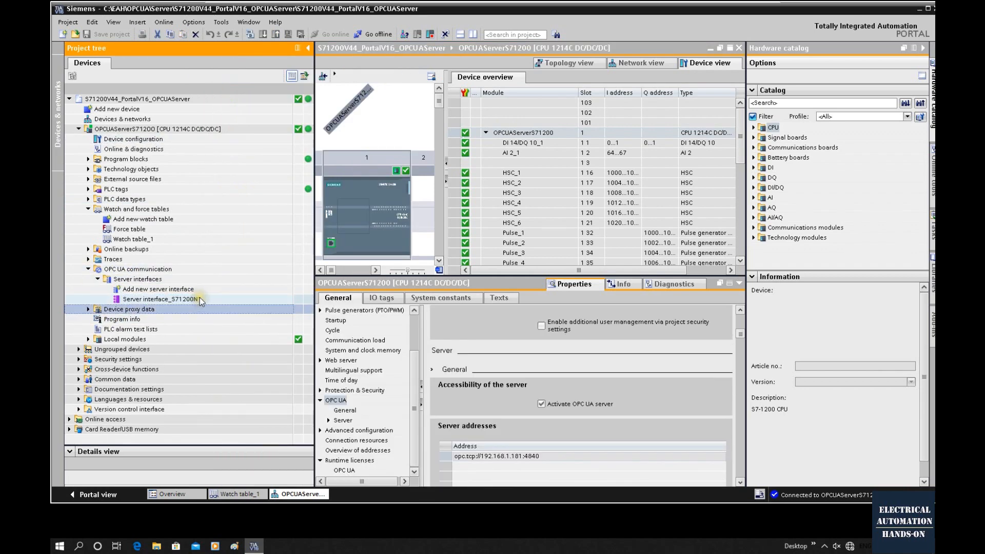
double_click(198, 299)
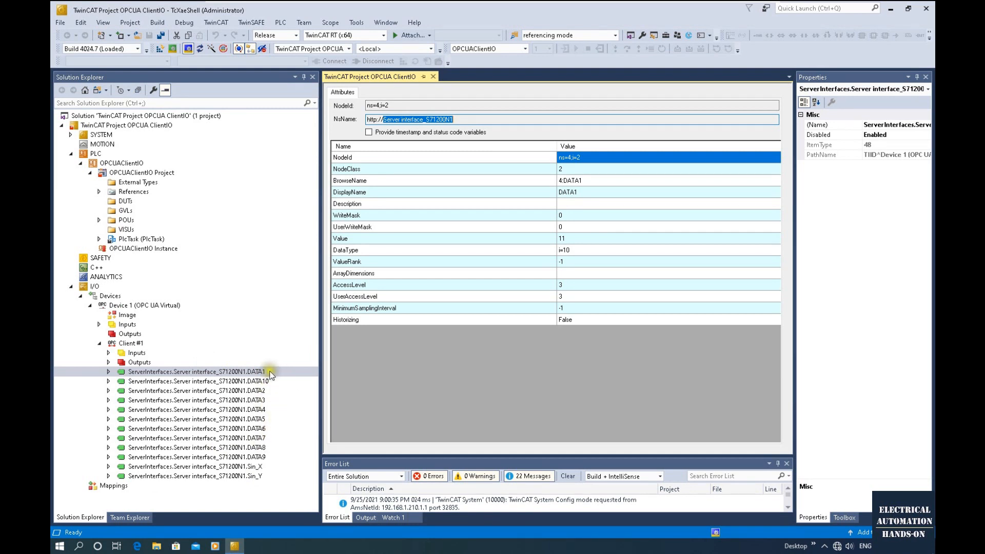
In TwinCAT, expand the DATA1 node's inputs under Client #1 and examine the online data of its Value variable
left_click(163, 373)
left_click(108, 371)
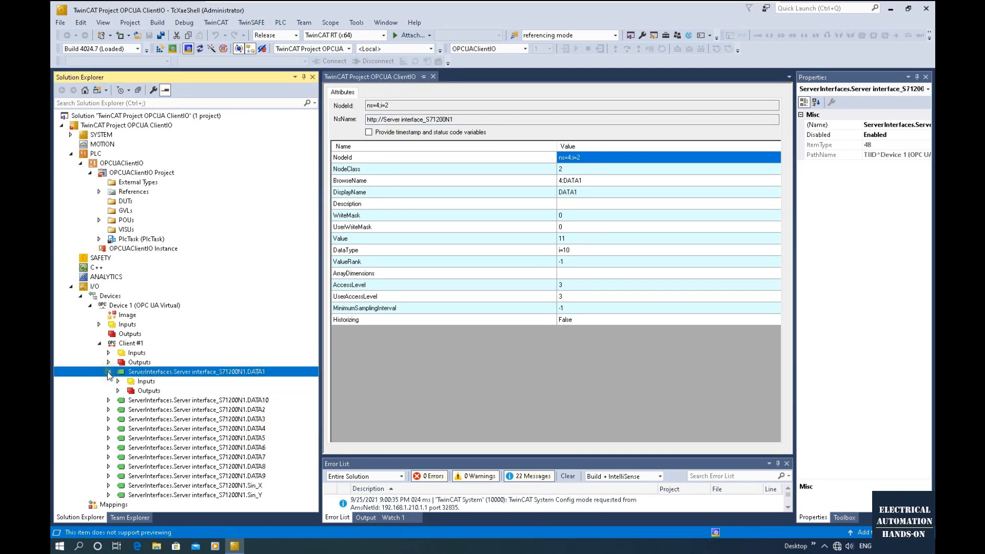
left_click(119, 381)
left_click(153, 391)
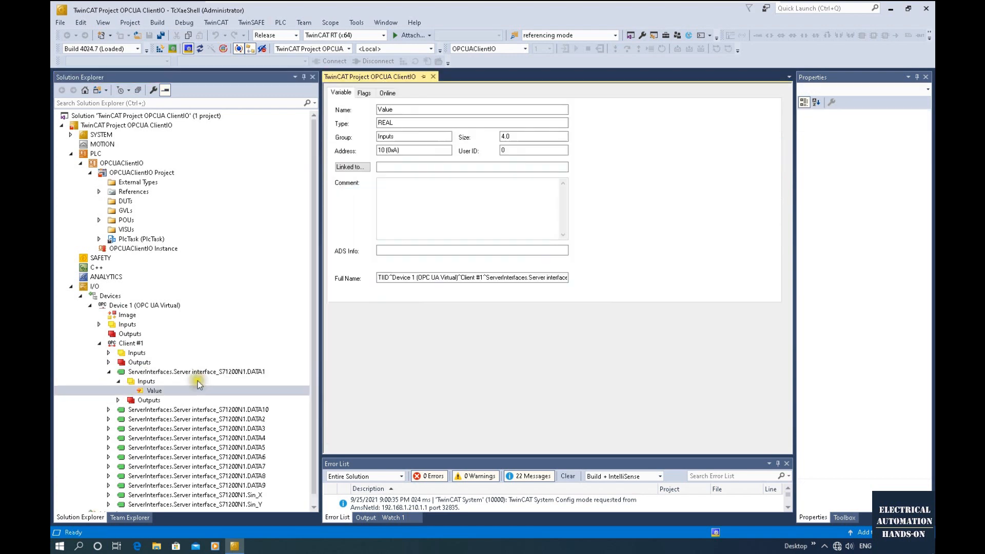
left_click(160, 390)
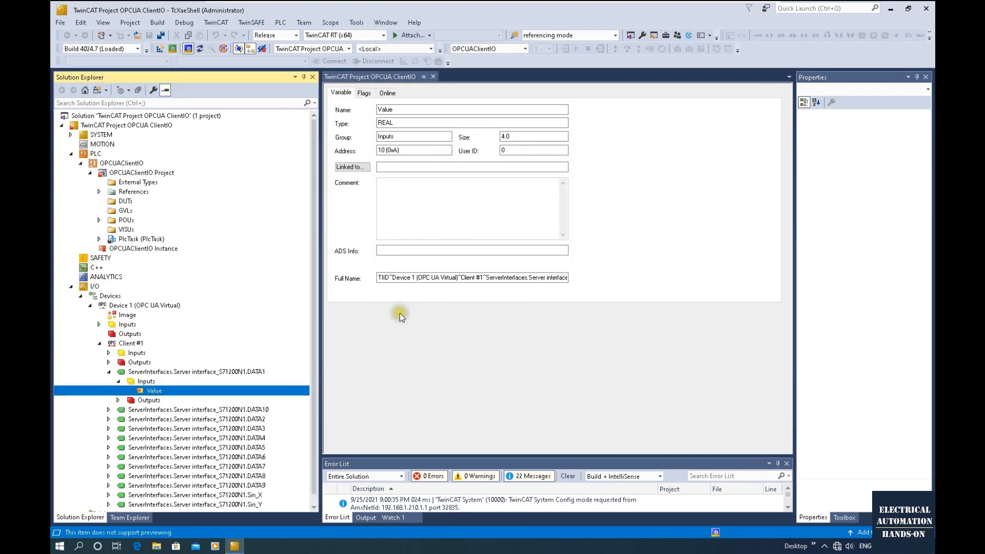
left_click(387, 92)
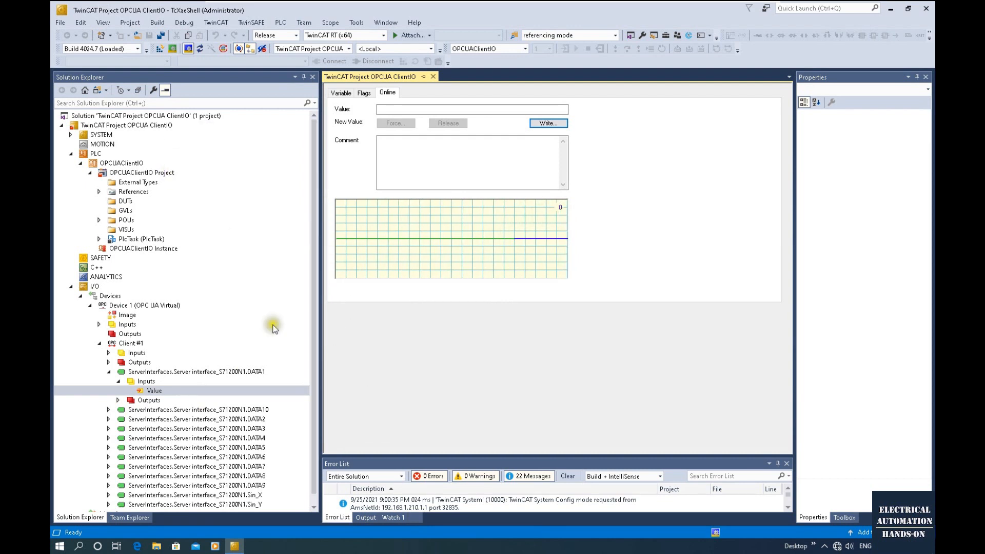
Review the task configuration options in the settings of Device 1 (OPC UA Virtual) and keep the device's own task
double_click(136, 344)
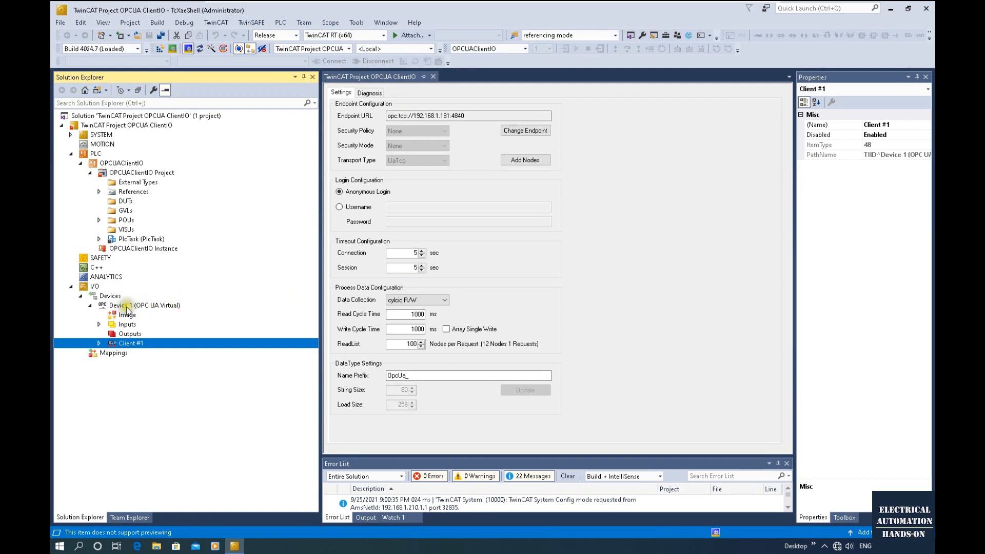
left_click(139, 308)
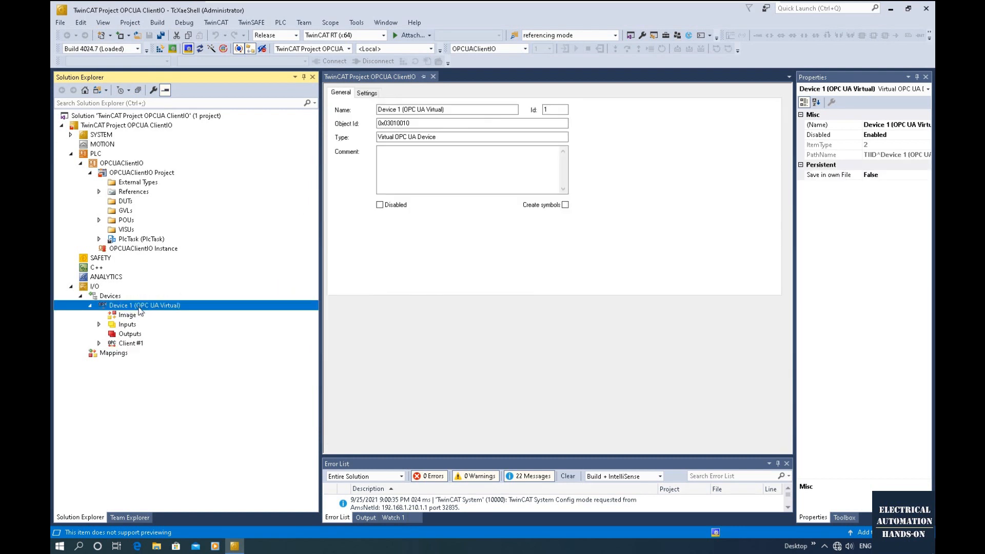
left_click(366, 95)
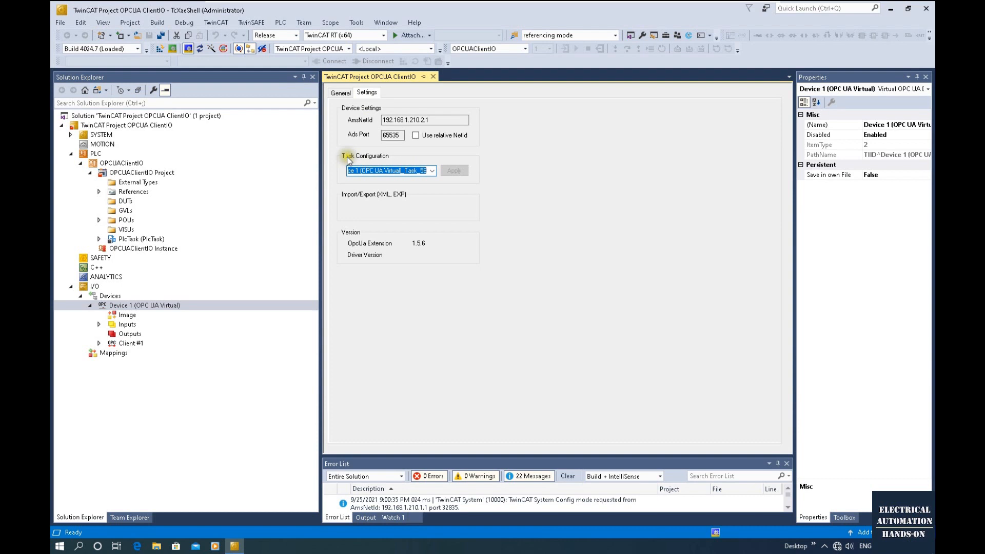
left_click(432, 172)
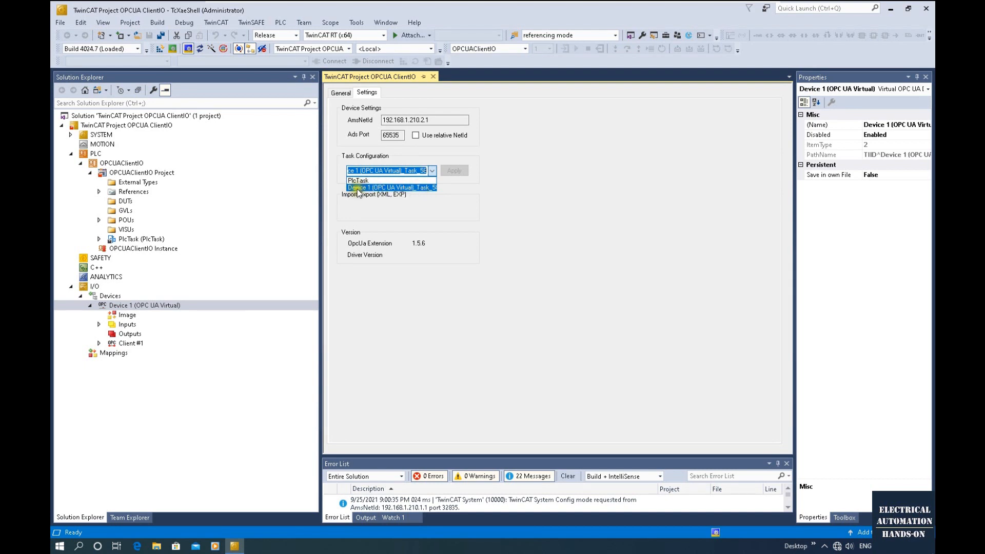
left_click(420, 188)
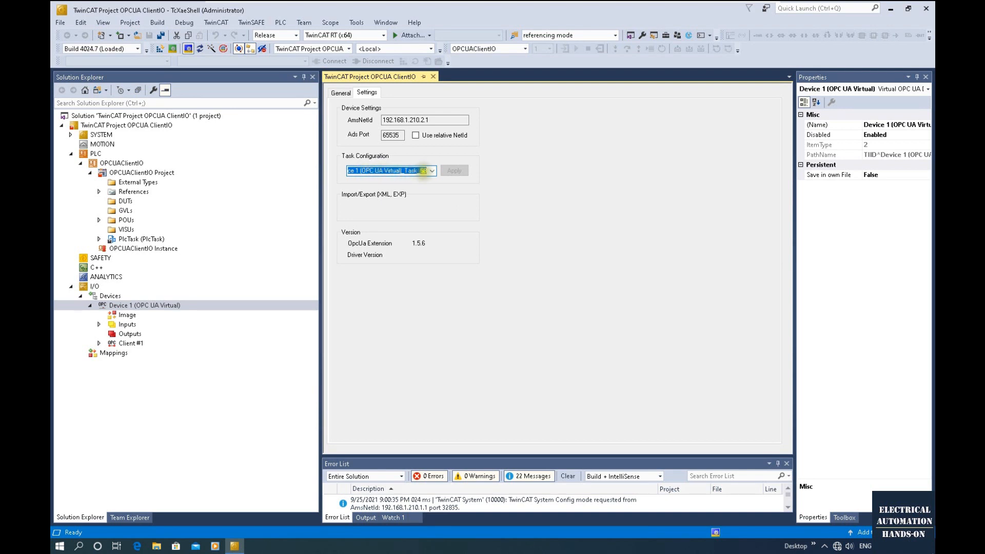
Examine the cycle ticks of Device 1 (OPC UA Virtual)_Task_58 under the system tasks, and reopen Client #1's settings to compare its cycle times
left_click(70, 136)
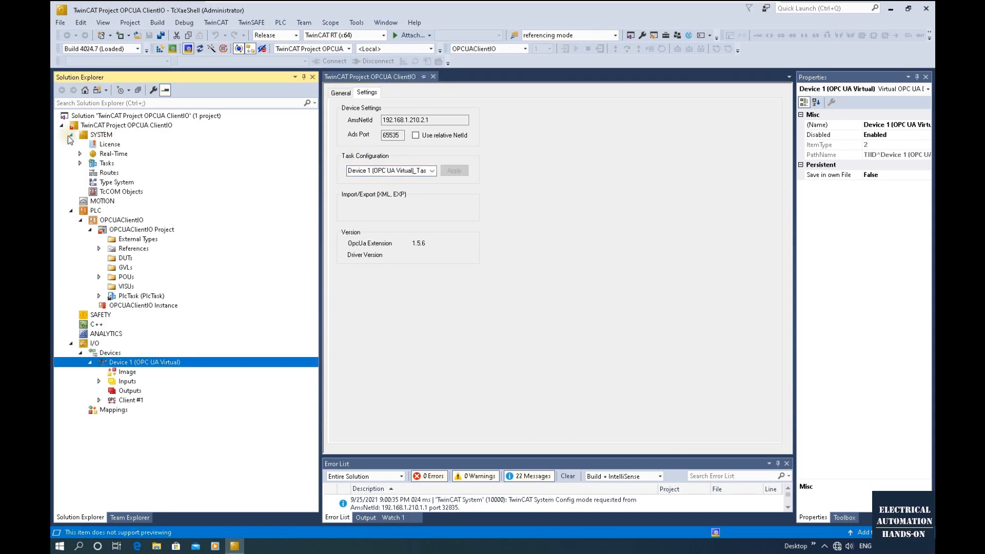
left_click(80, 163)
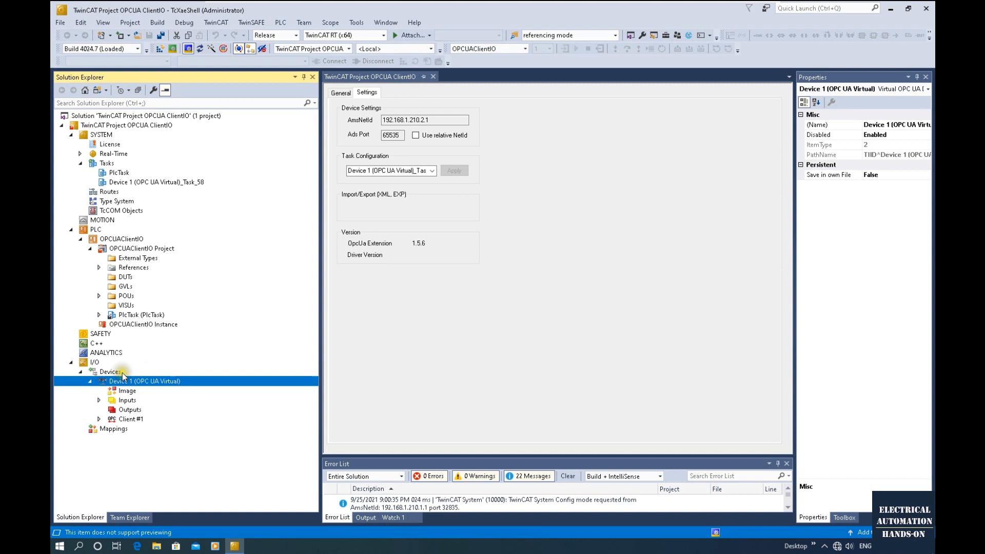
left_click(147, 181)
double_click(194, 184)
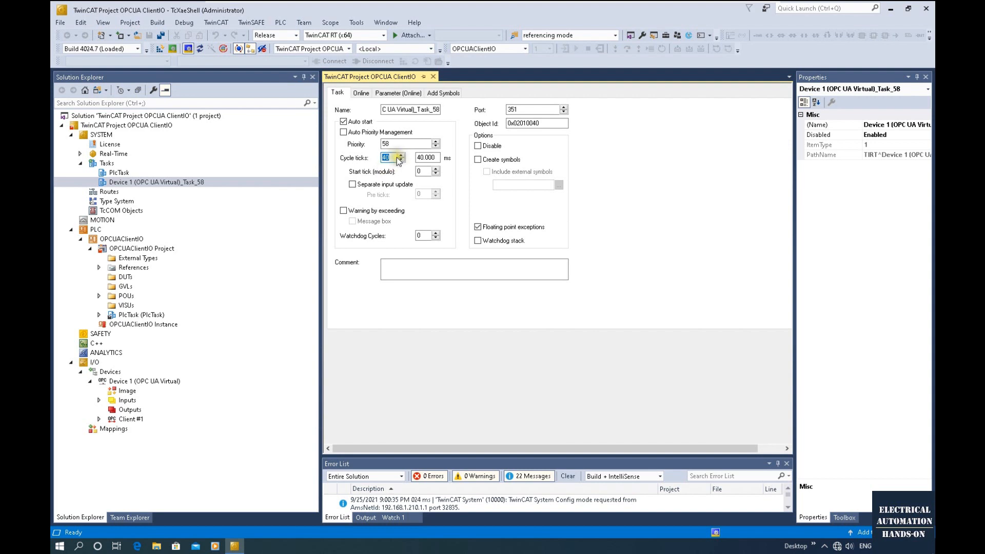
double_click(131, 420)
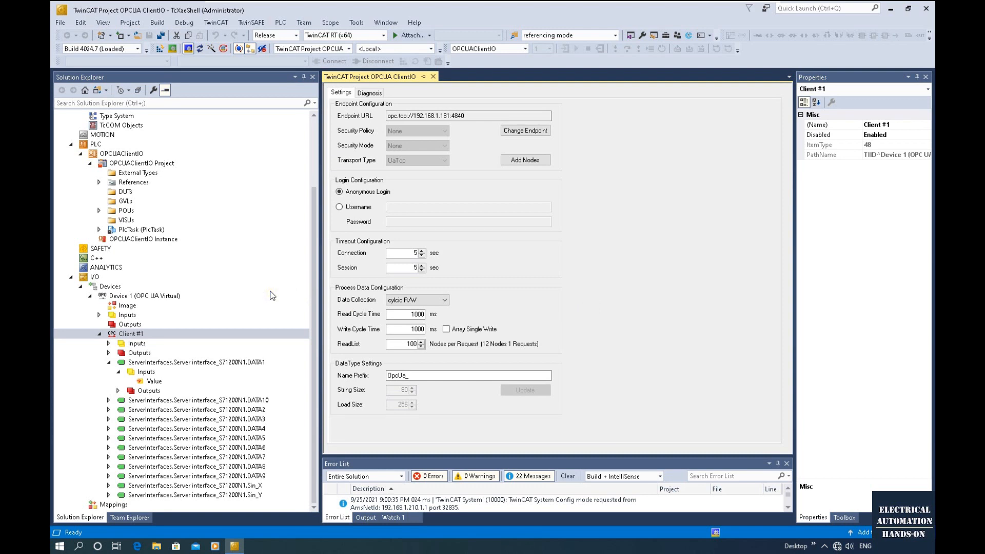
Open the system's Real-Time settings and review the available target systems, keeping <Local>
scroll(272, 295, "up", 3)
left_click(252, 266)
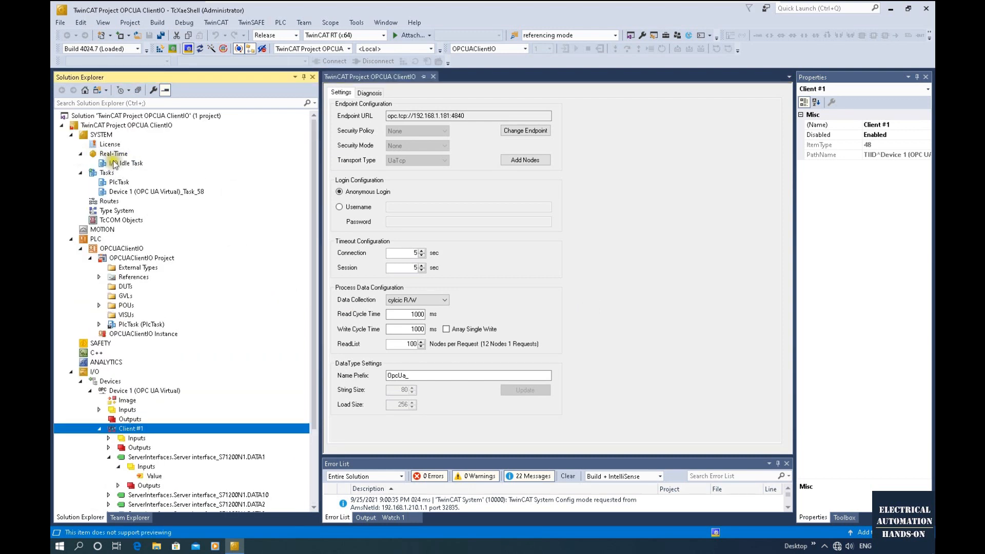
double_click(121, 155)
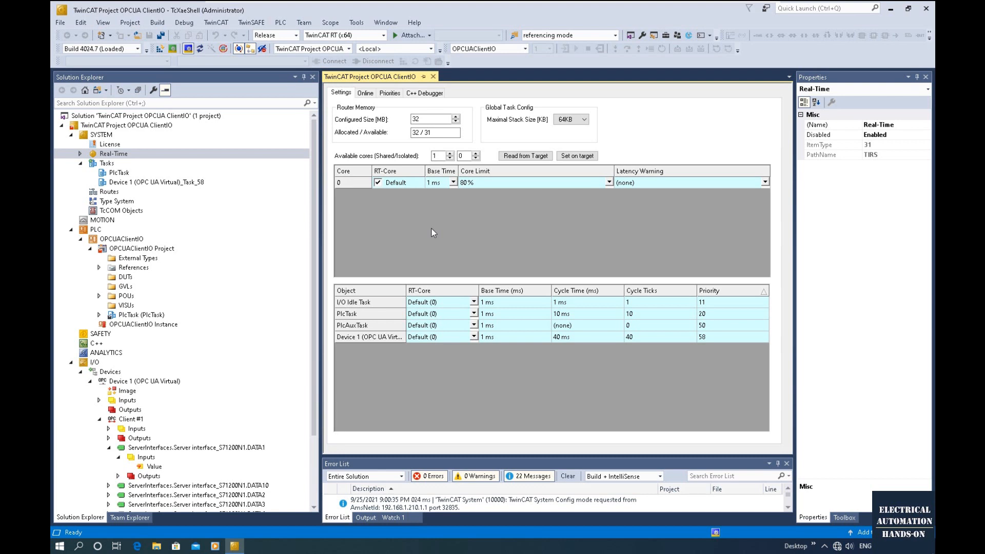
left_click(430, 48)
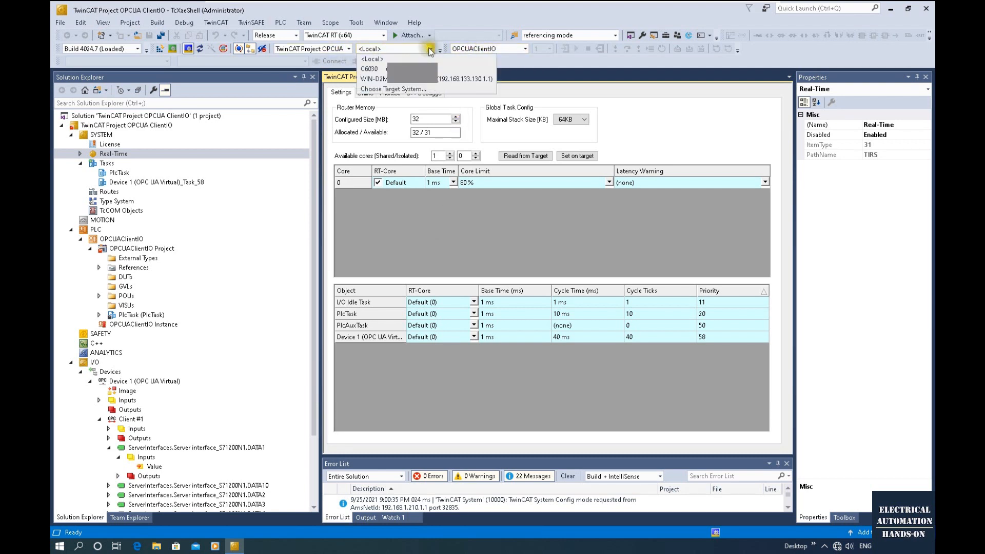
left_click(425, 223)
left_click(430, 48)
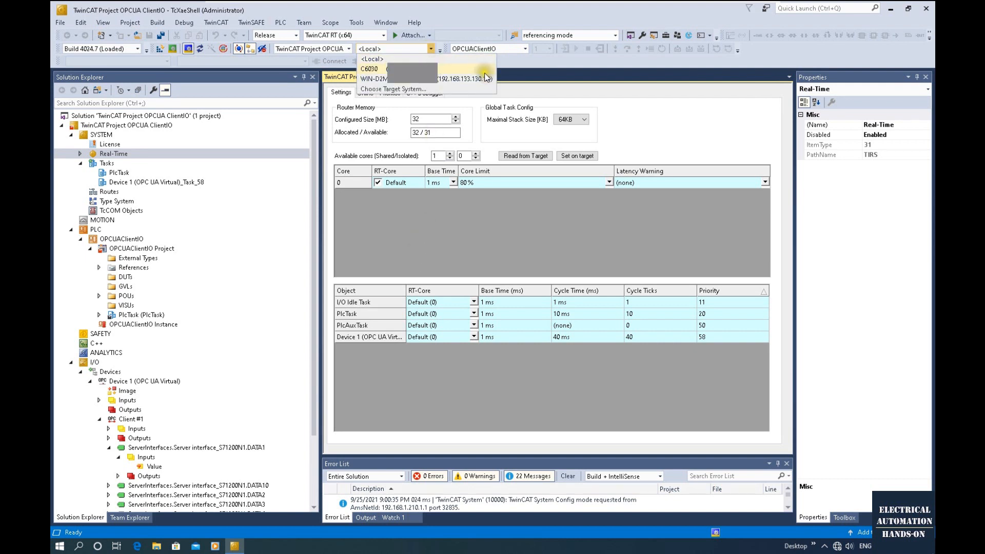
left_click(495, 241)
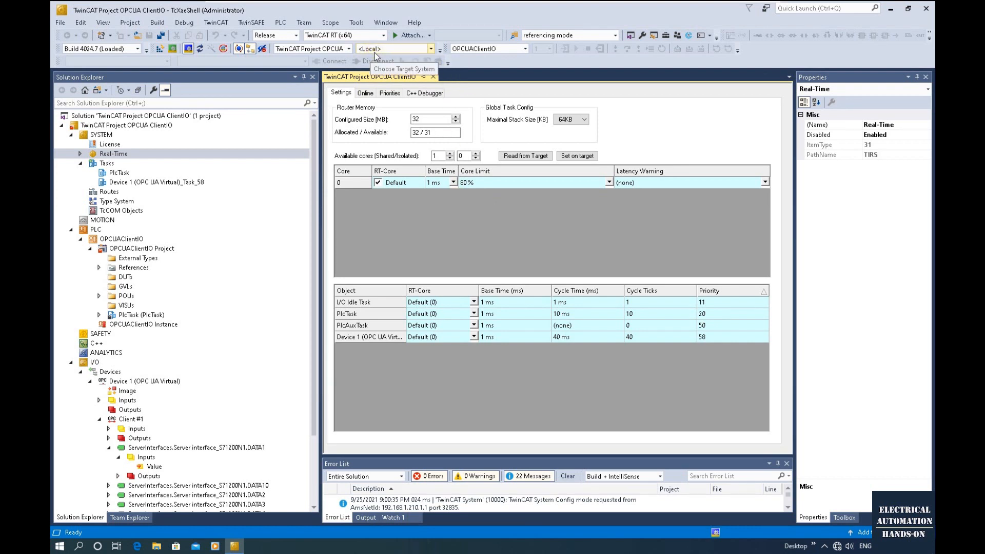
Read the CPU cores from the target, use only isolated core 3 for real-time, and set 3 shared and 1 isolated cores on the target
left_click(522, 157)
left_click(377, 217)
left_click(377, 183)
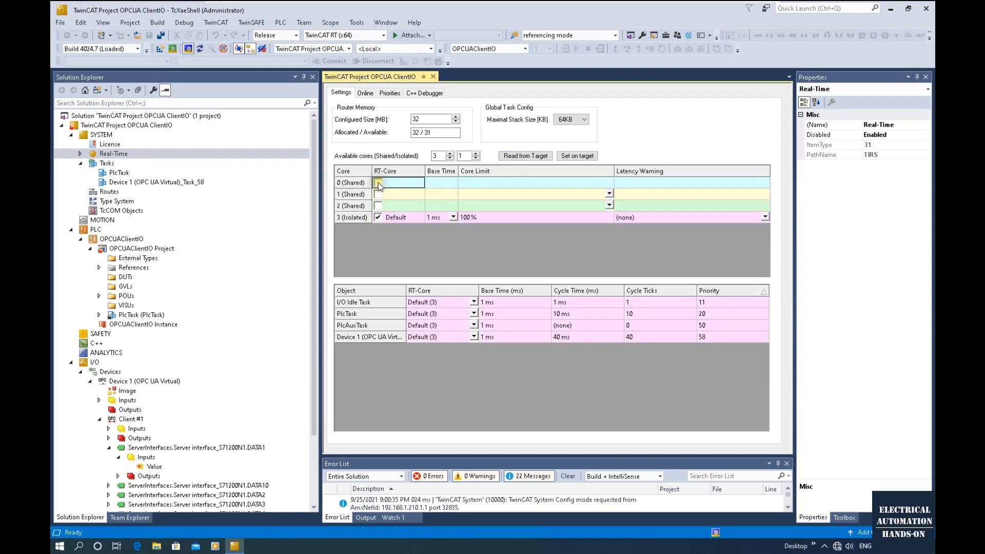
left_click(585, 161)
left_click(503, 292)
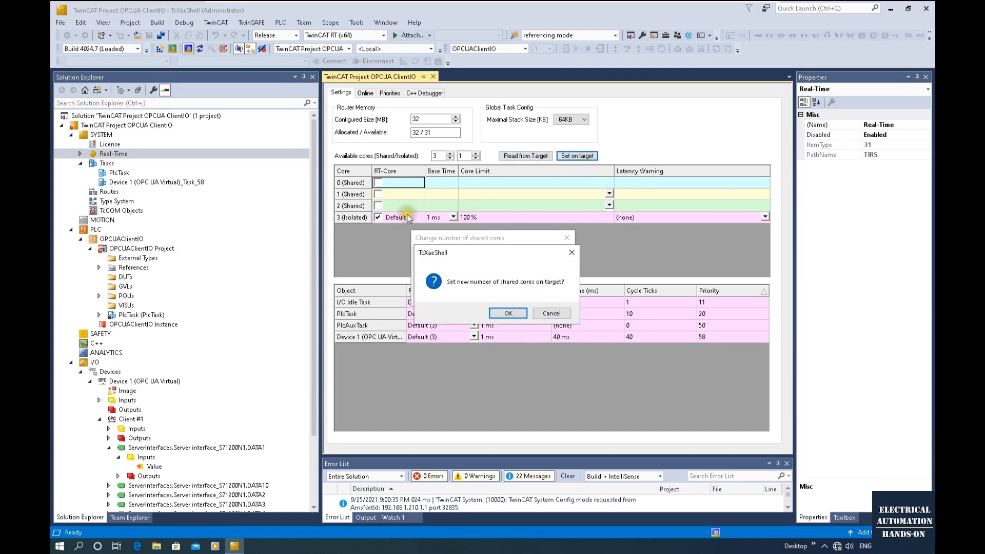
left_click(510, 314)
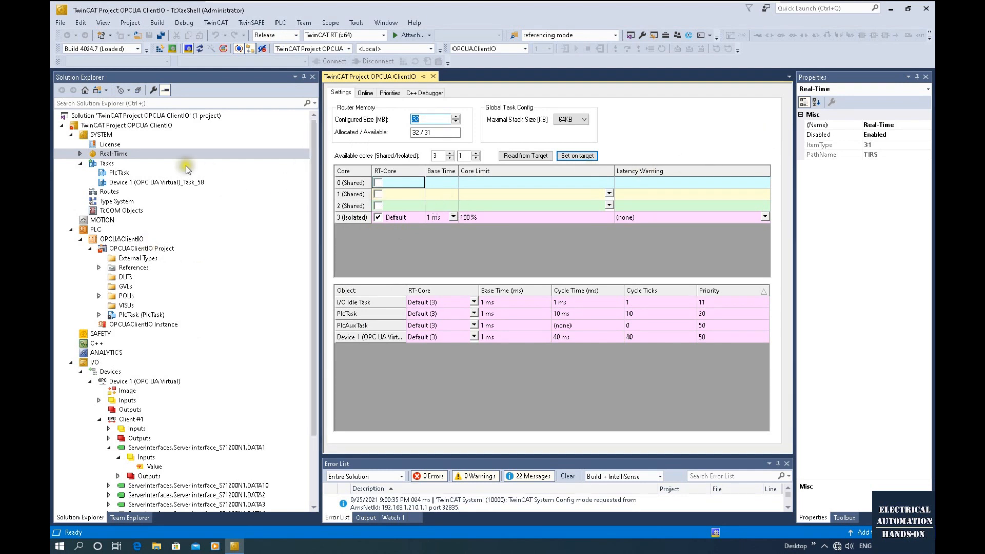
Open the system's license settings and examine the TC1200 TC3 PLC and TF6100 TC3 OPC-UA entries
left_click(110, 145)
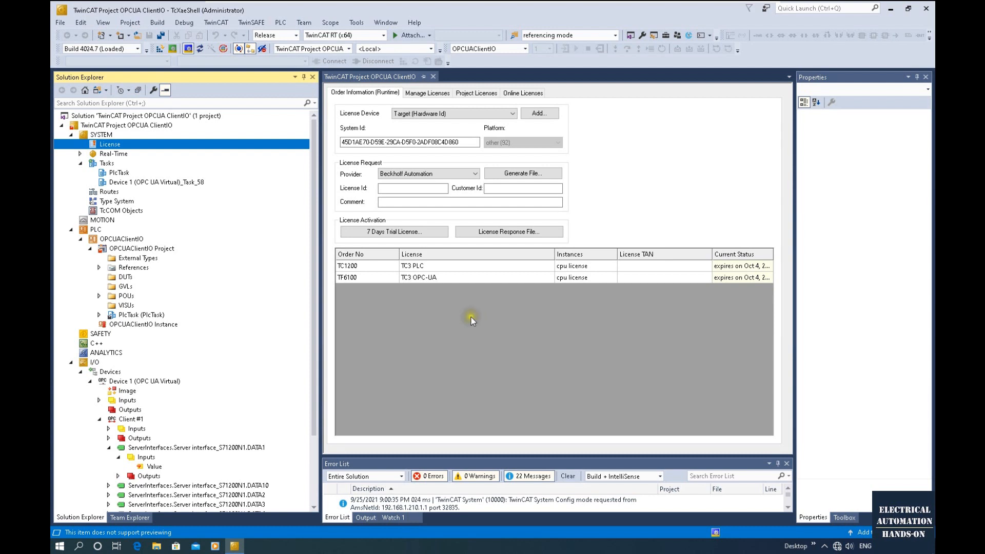
left_click(356, 266)
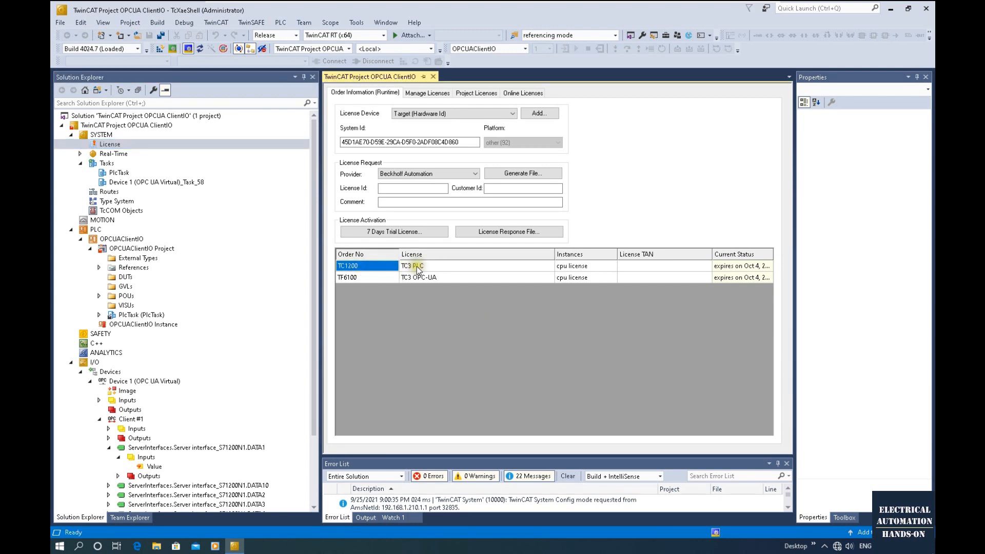
left_click(432, 267)
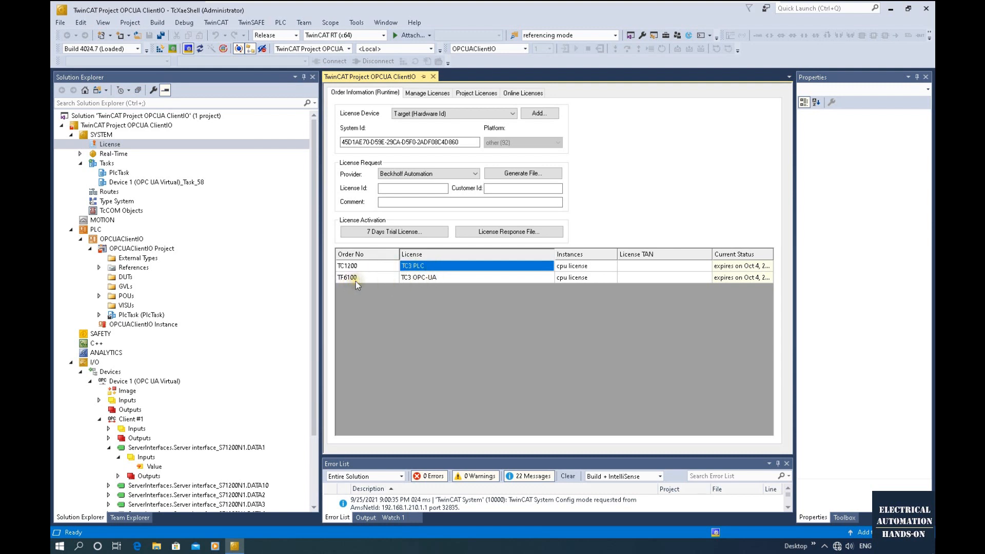
left_click(426, 279)
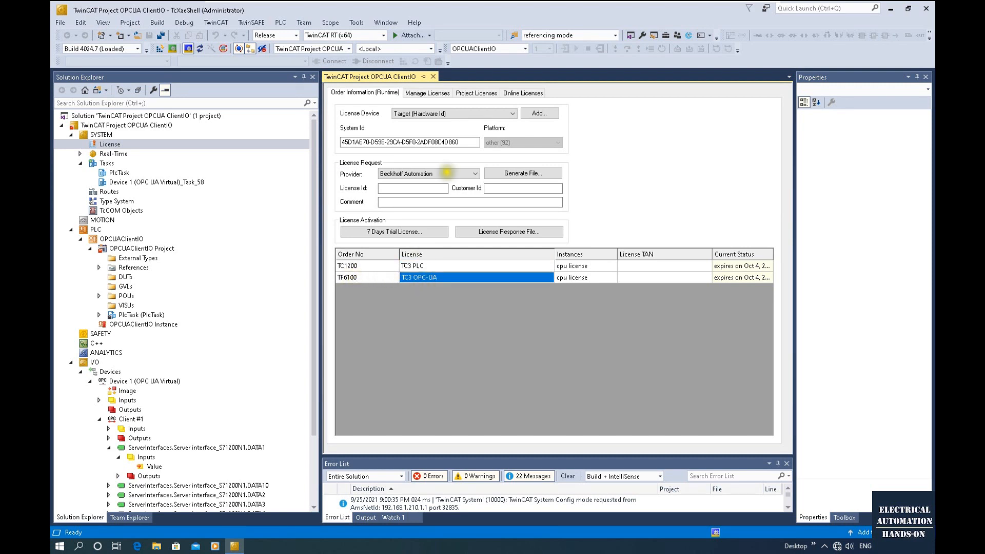
Find TF6100 TC3 OPC-UA in the list of manageable licenses and check whether it is added to the project
left_click(423, 95)
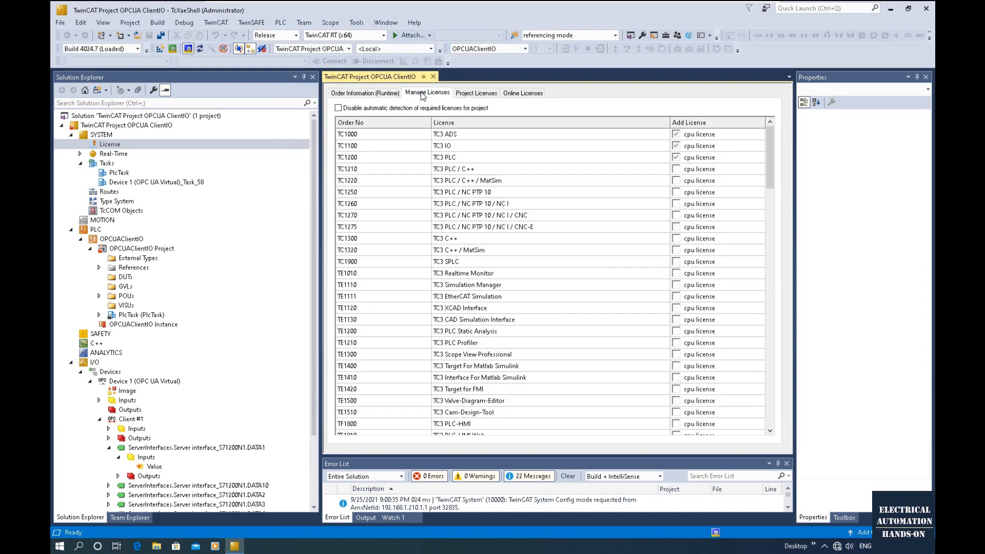
scroll(498, 254, "down", 20)
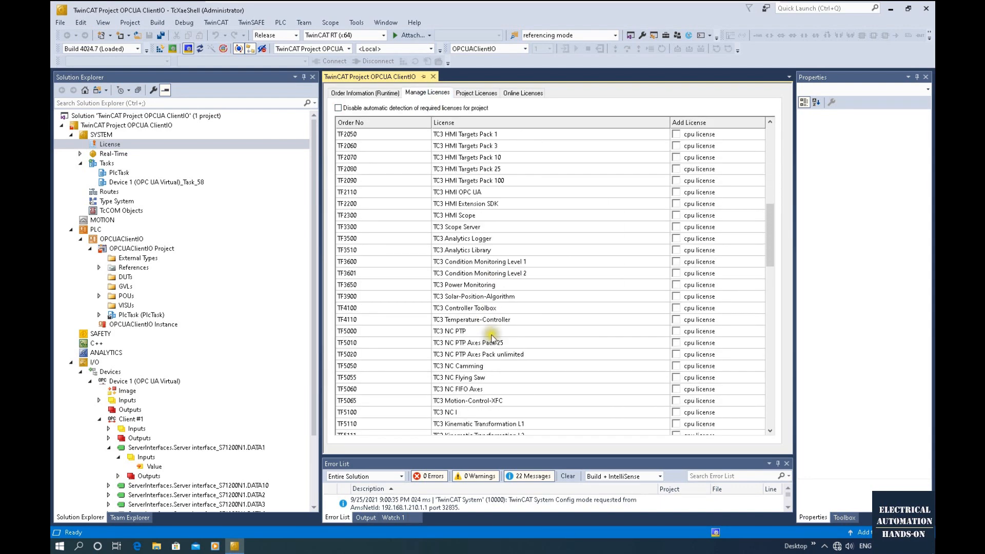
scroll(490, 349, "down", 8)
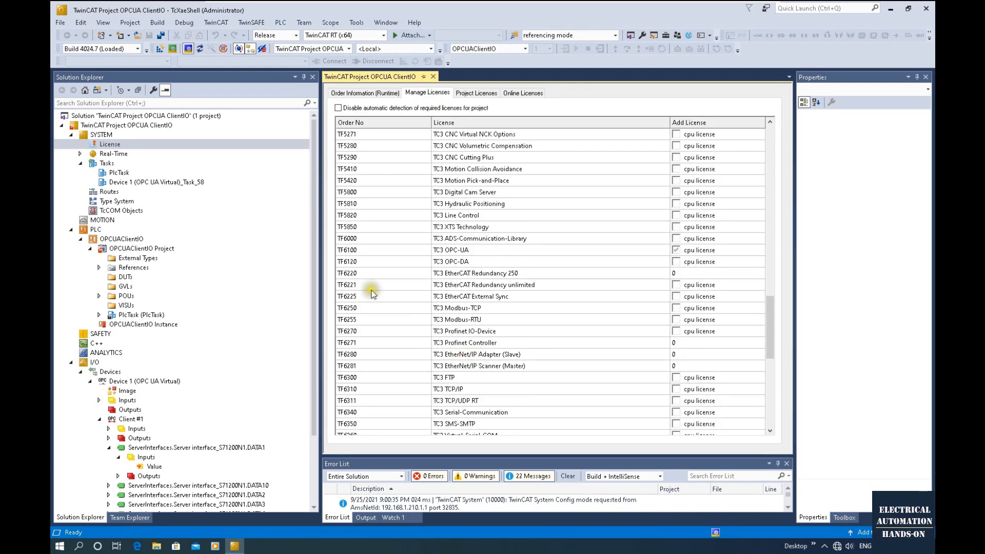
left_click(365, 251)
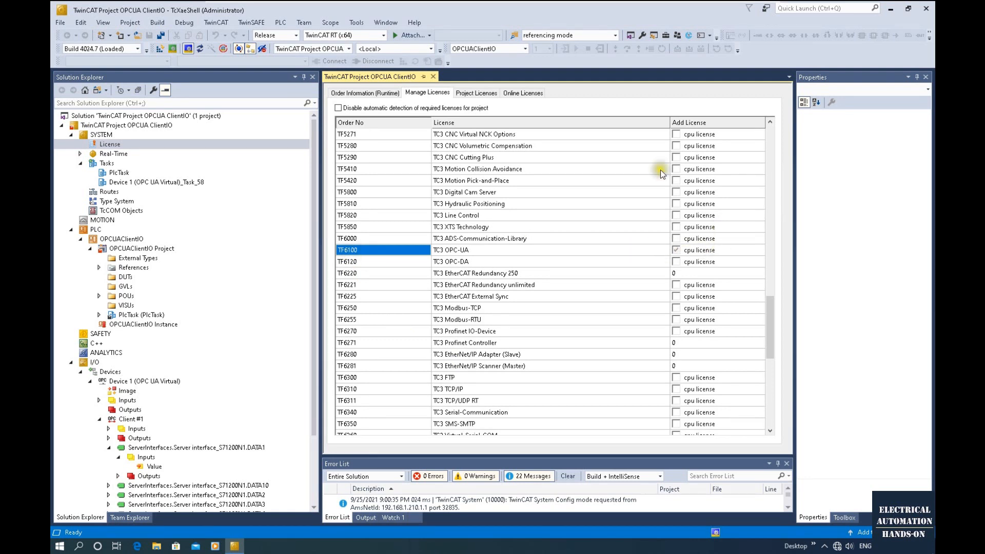
Return to the runtime order information and review the 7-day trial license option and the current status of the licenses
left_click(381, 91)
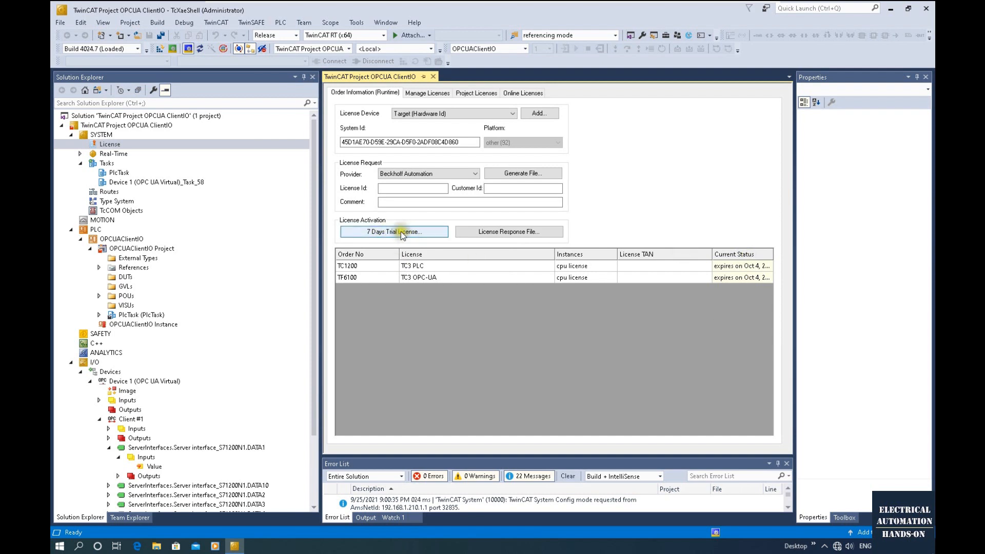
left_click(423, 233)
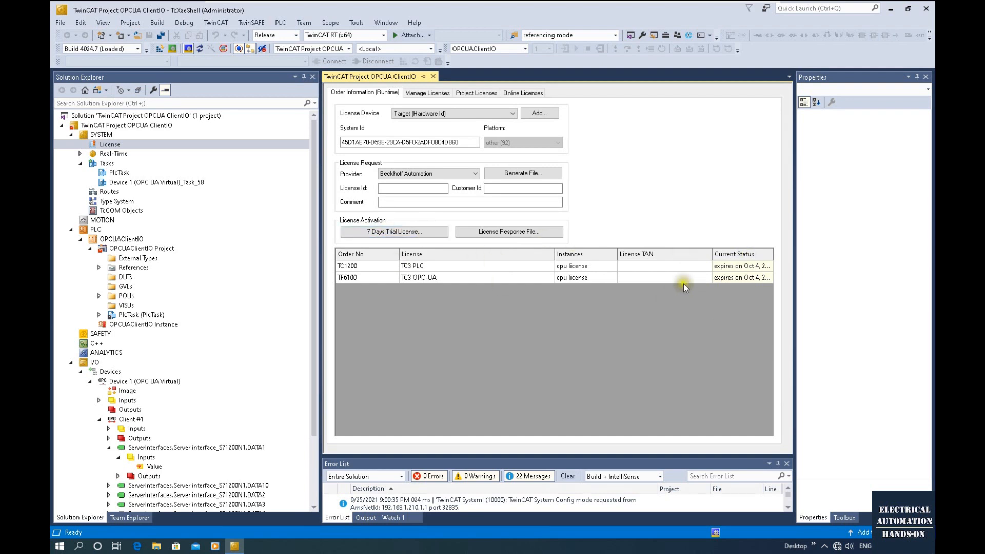
left_click_drag(711, 254, 713, 254)
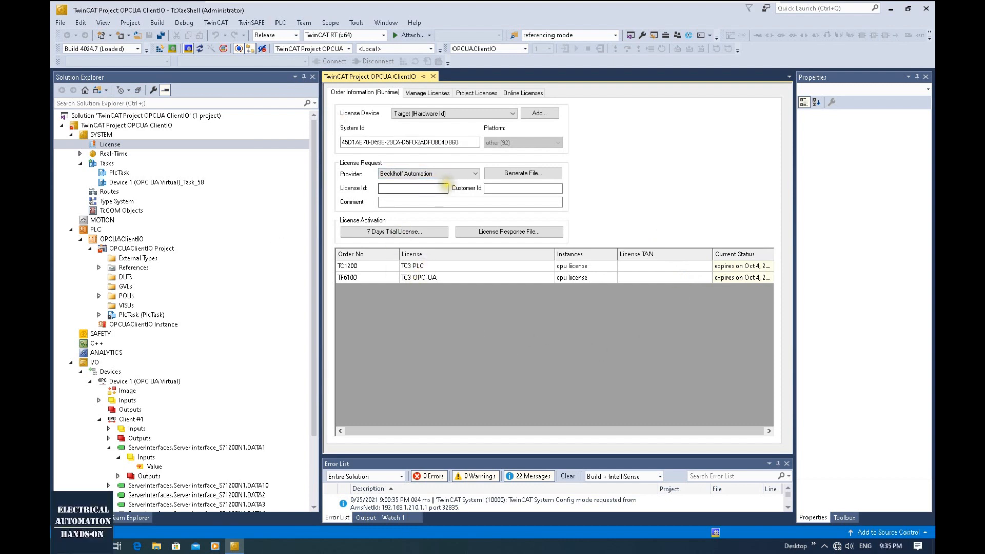
left_click(402, 202)
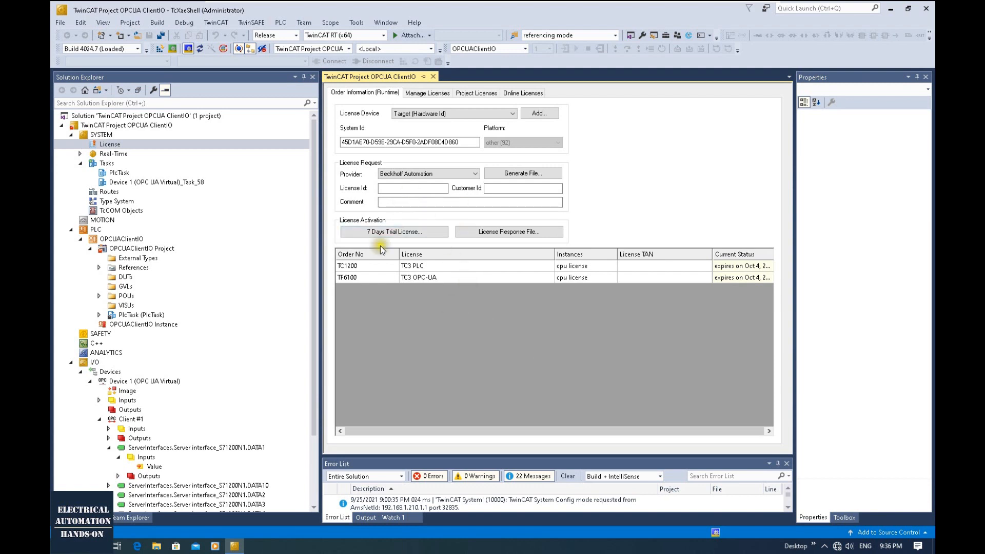
Check the real-time core settings, activate the project configuration, and restart the TwinCAT system in Run Mode
double_click(113, 154)
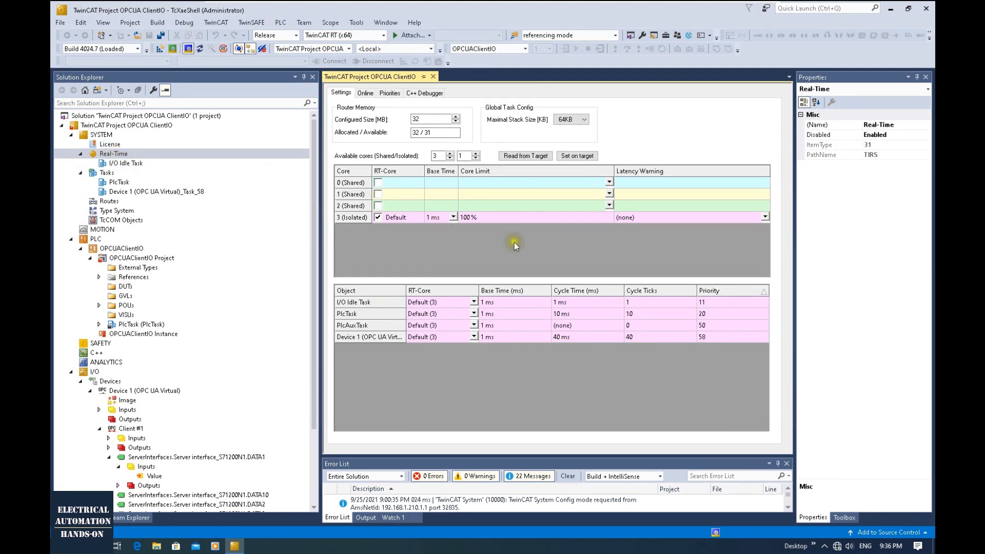
left_click(156, 116)
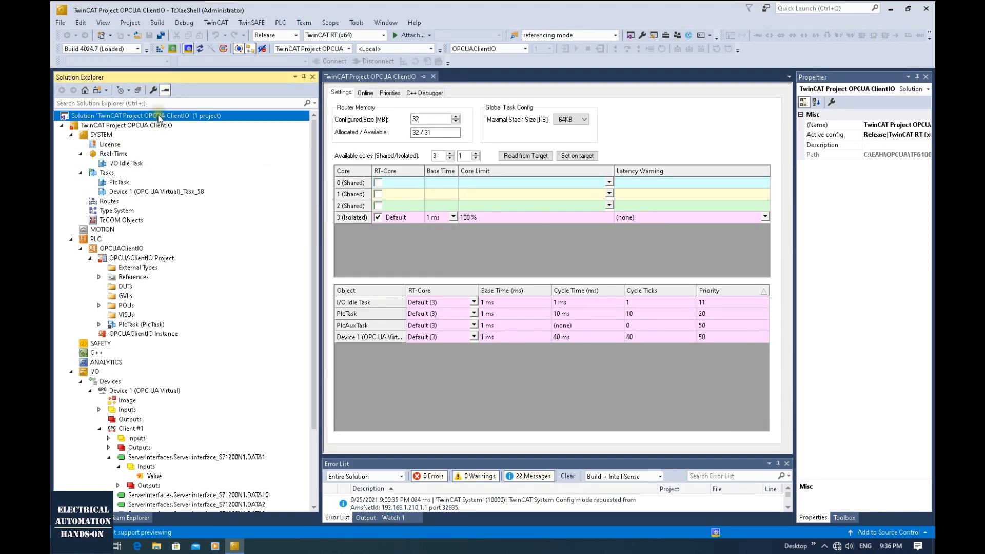
left_click(159, 50)
left_click(517, 305)
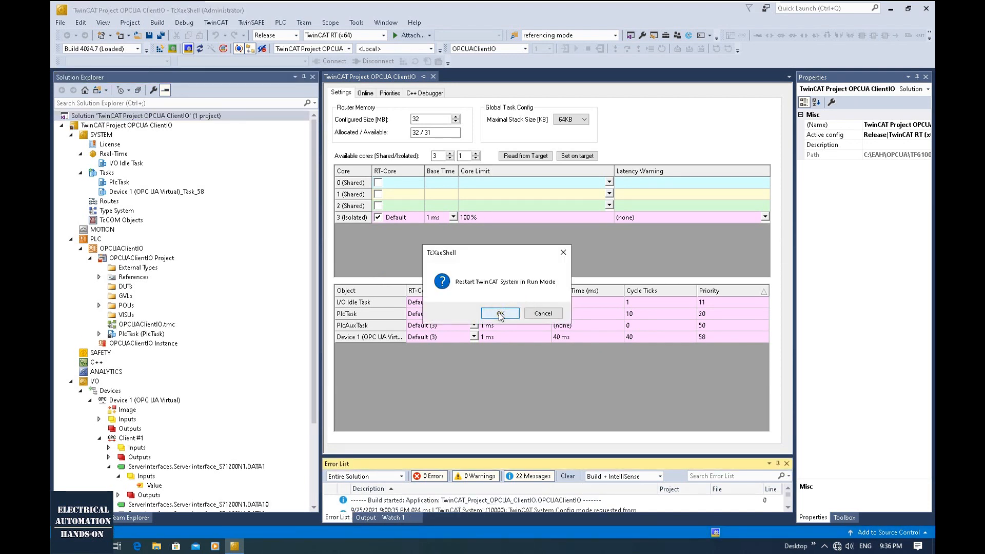
left_click(500, 313)
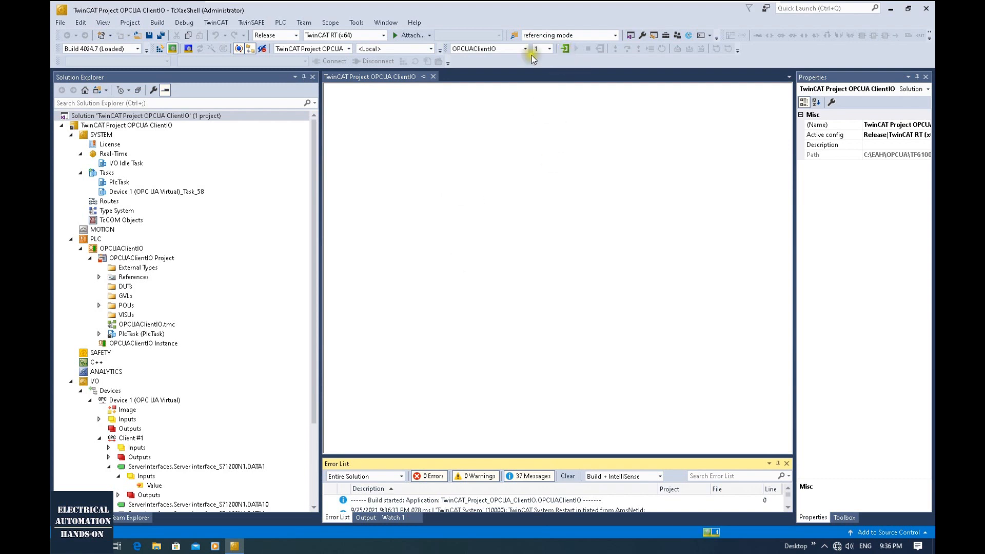
Expand the POUs of the OPCUAClientIO project and open the MAIN program
left_click(98, 306)
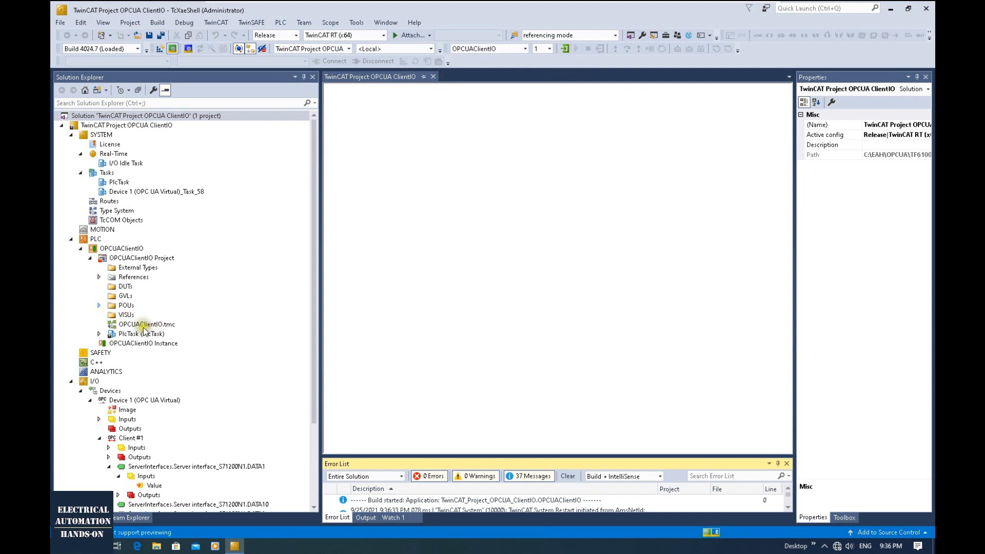
left_click(99, 307)
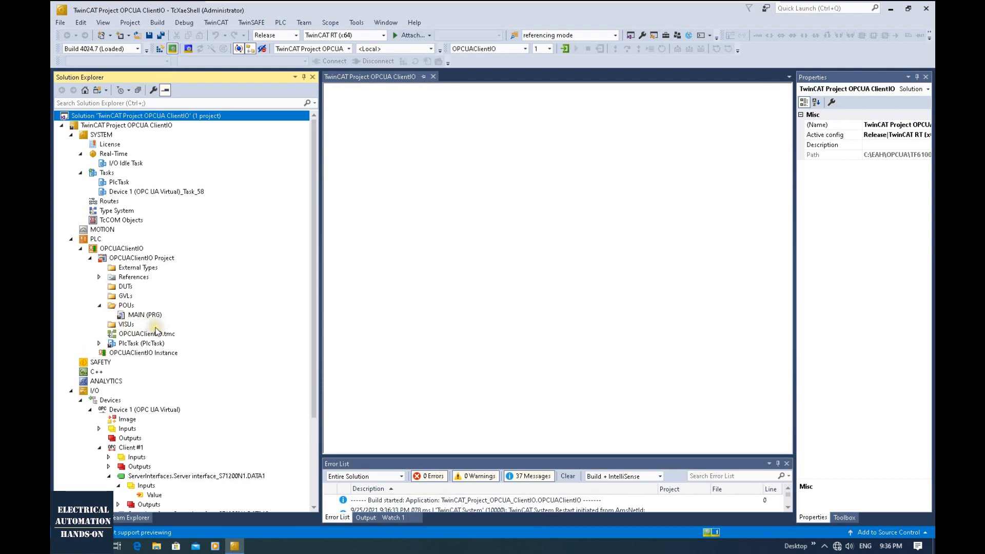
scroll(177, 405, "down", 2)
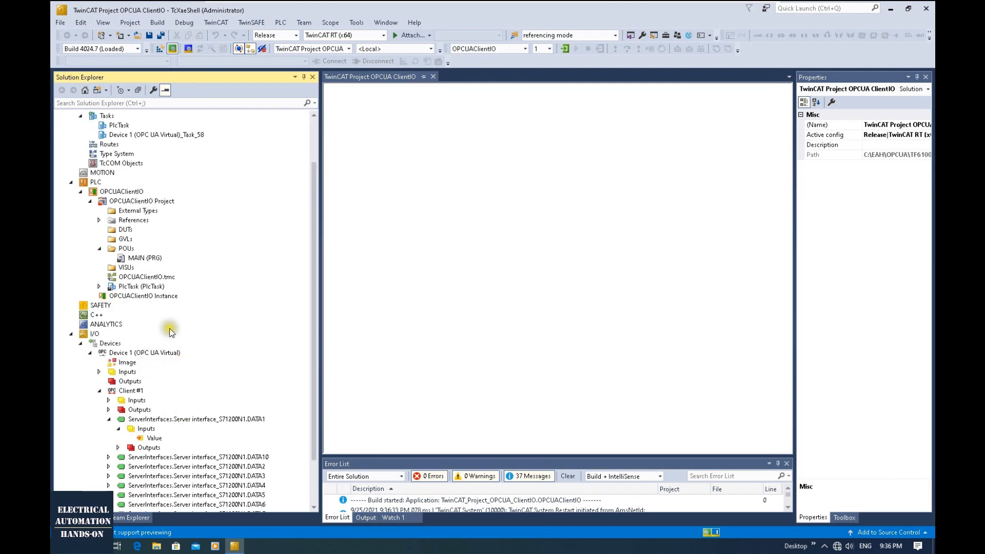
left_click(140, 261)
scroll(172, 275, "up", 2)
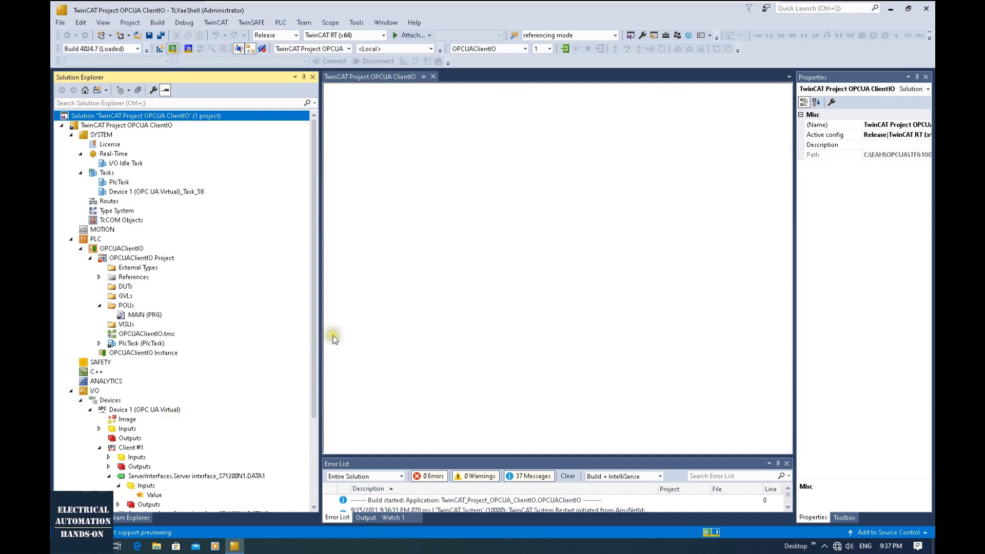
left_click(131, 314)
double_click(184, 315)
Expand the Sin_X and Sin_Y nodes under Client #1 and monitor the online value of each node's input
scroll(185, 315, "down", 4)
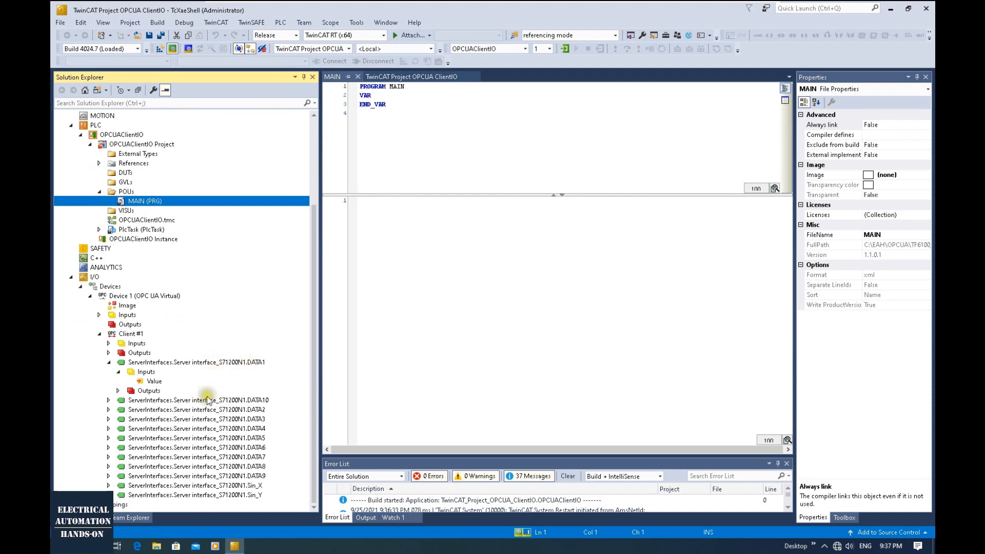
left_click(250, 486)
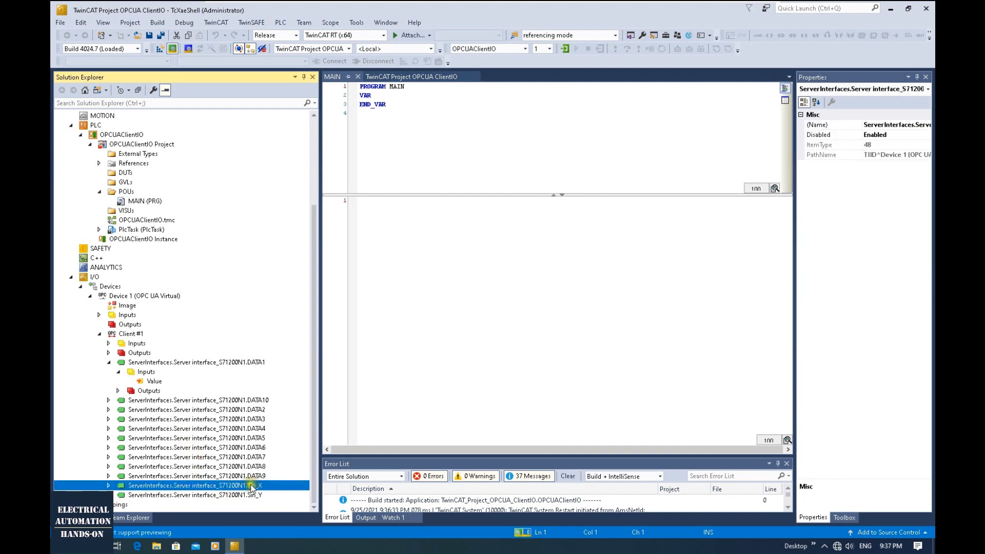
double_click(242, 485)
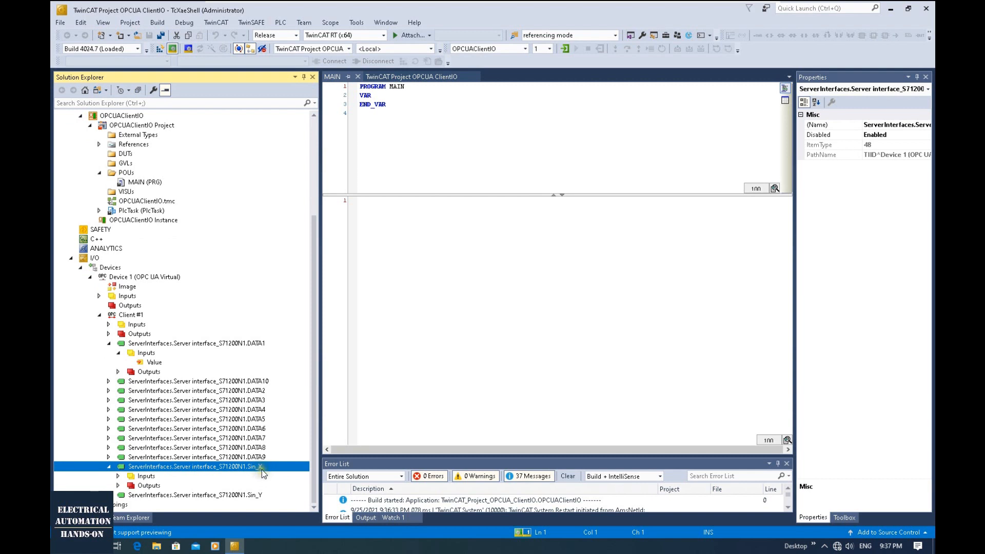
left_click(118, 476)
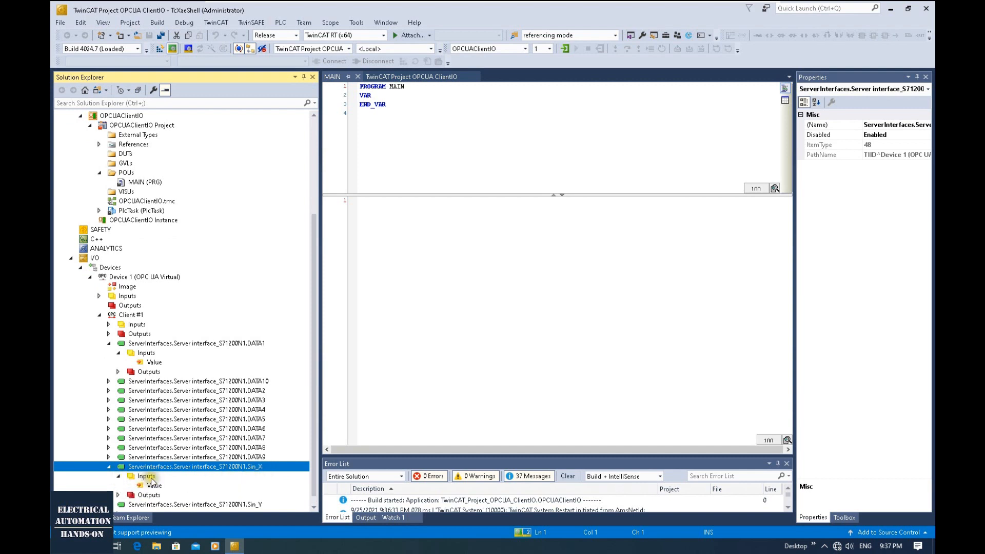
left_click(152, 483)
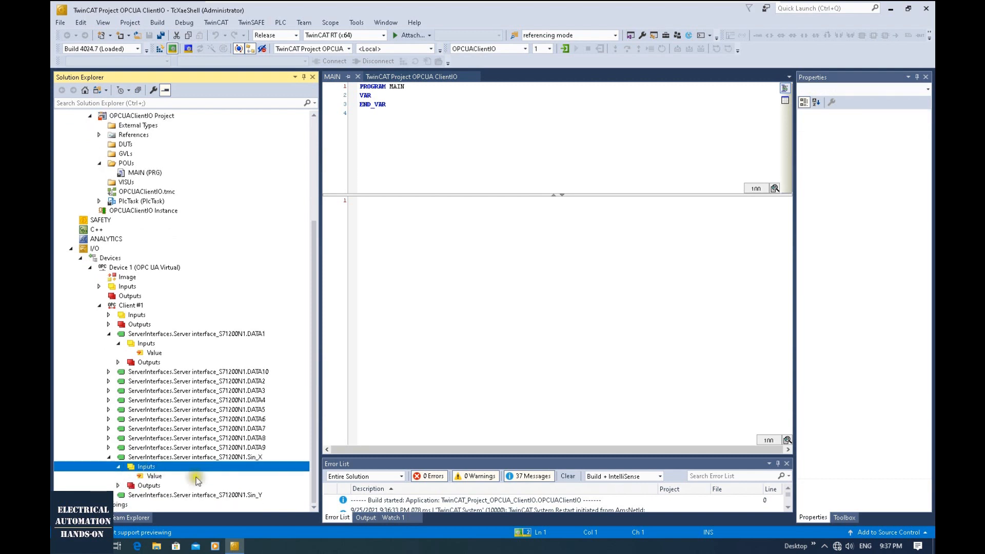
double_click(153, 480)
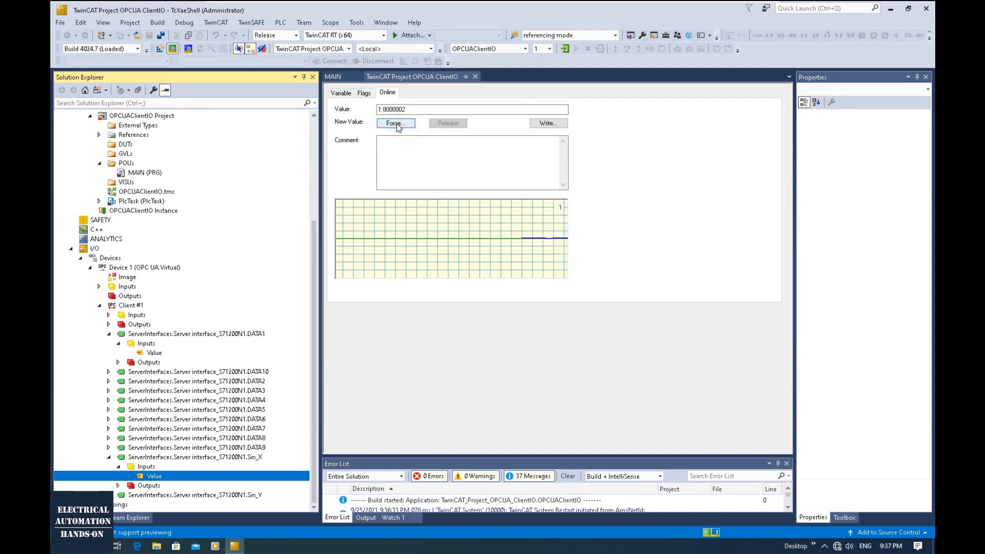
left_click(109, 494)
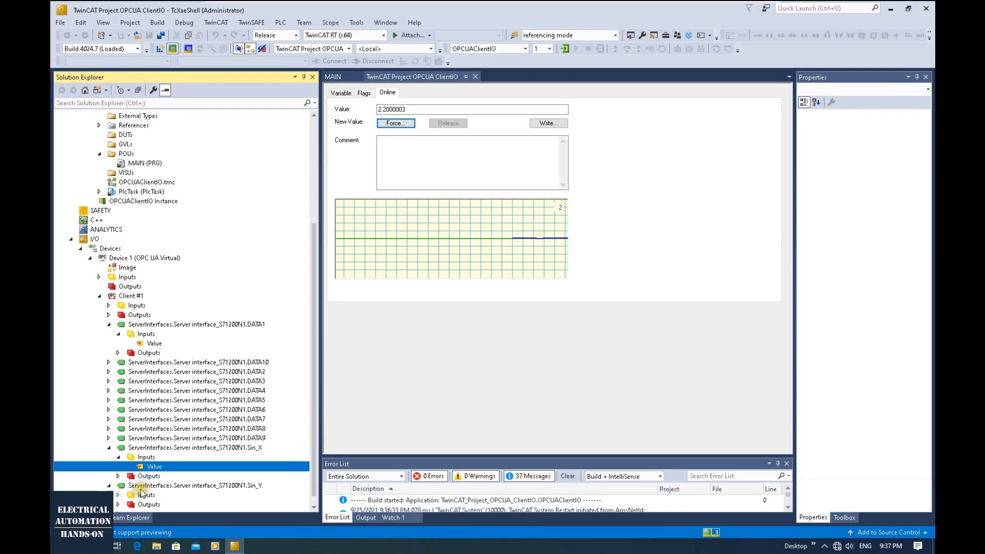
left_click(118, 494)
left_click(154, 496)
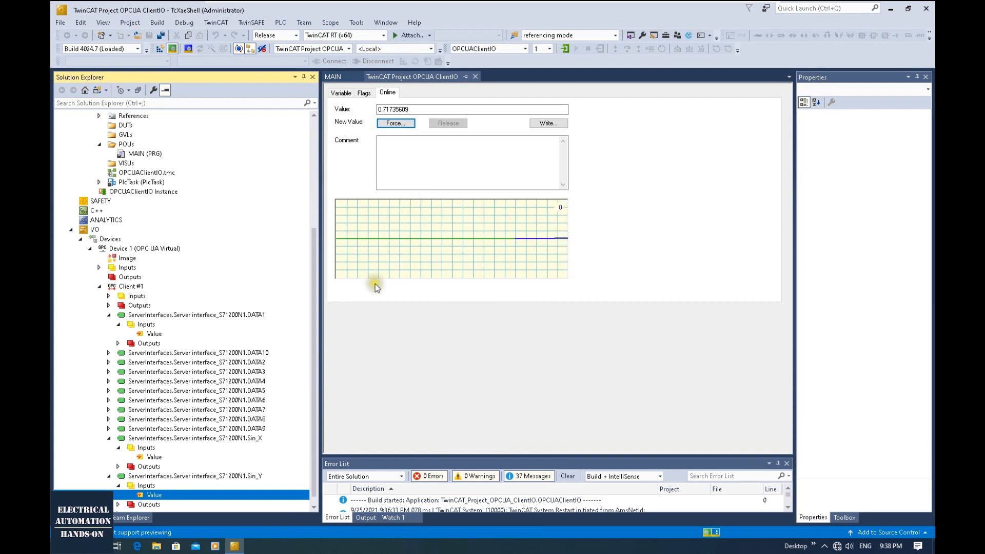
Review the attributes of the DATA1 node and monitor the online value of its input
left_click(264, 316)
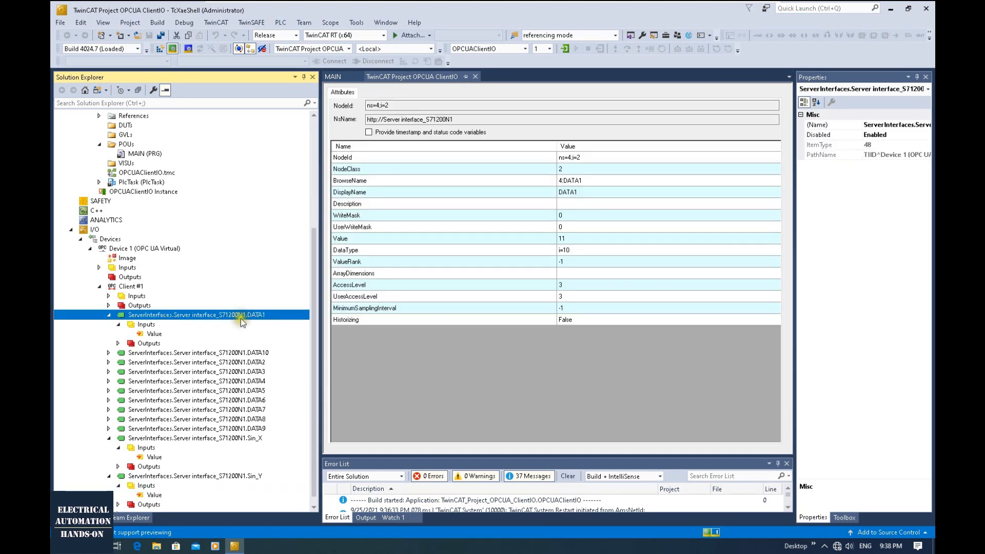
left_click(275, 333)
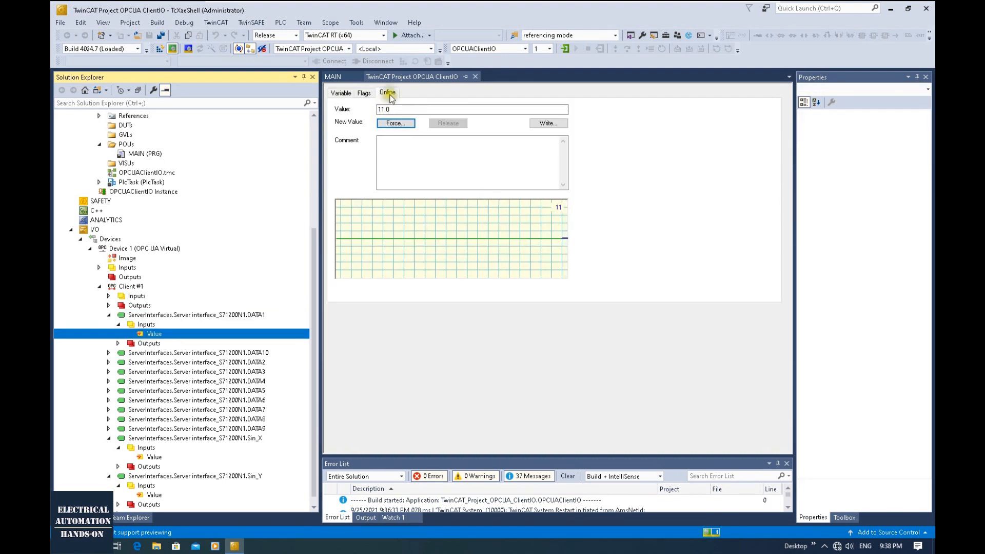
left_click(354, 163)
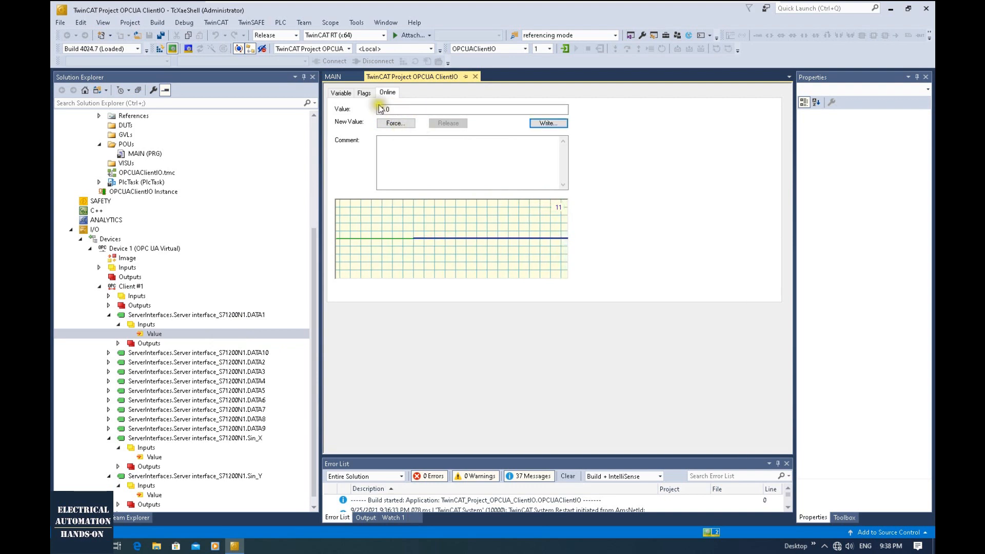
Write a float value of 120 to the output Value of the DATA1 node
left_click(118, 343)
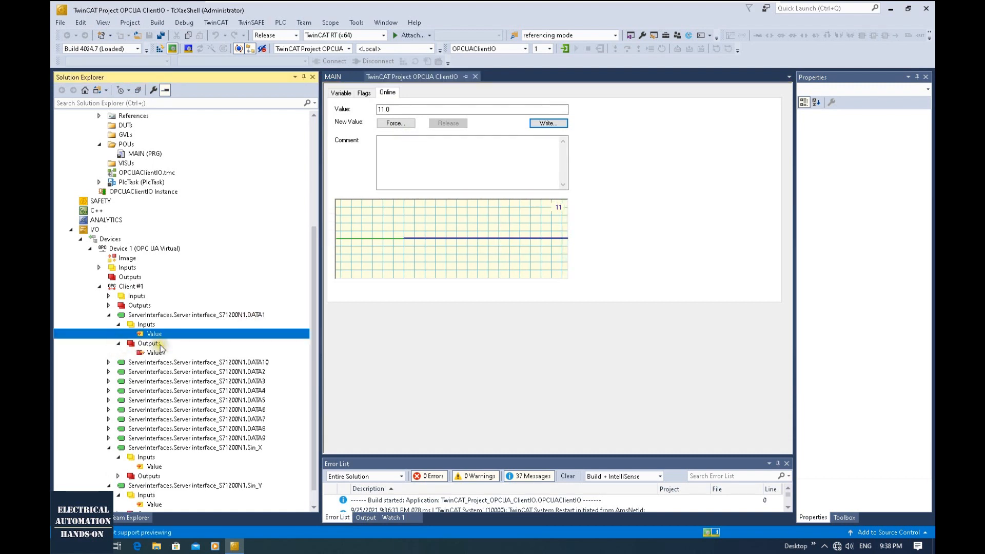
left_click(156, 353)
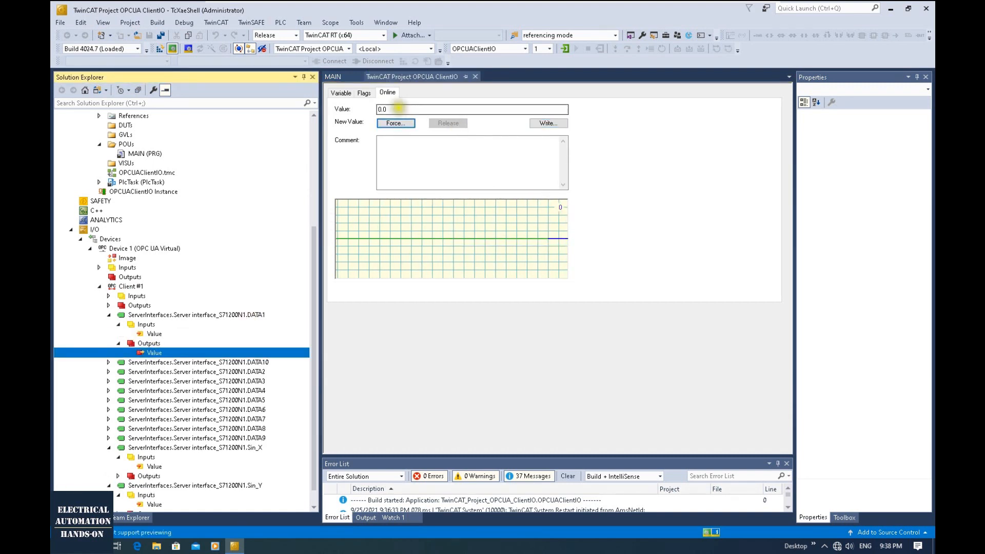
left_click(396, 109)
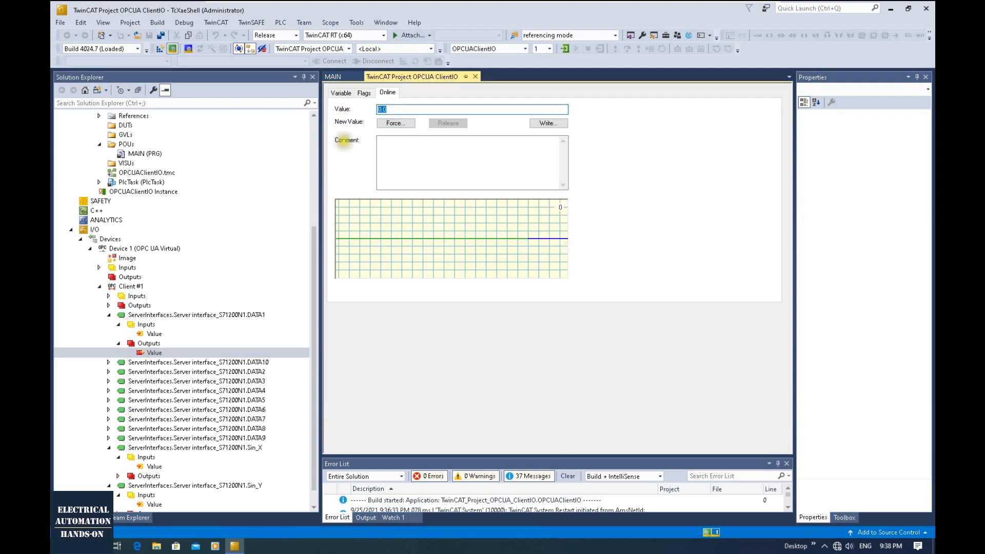
left_click(563, 123)
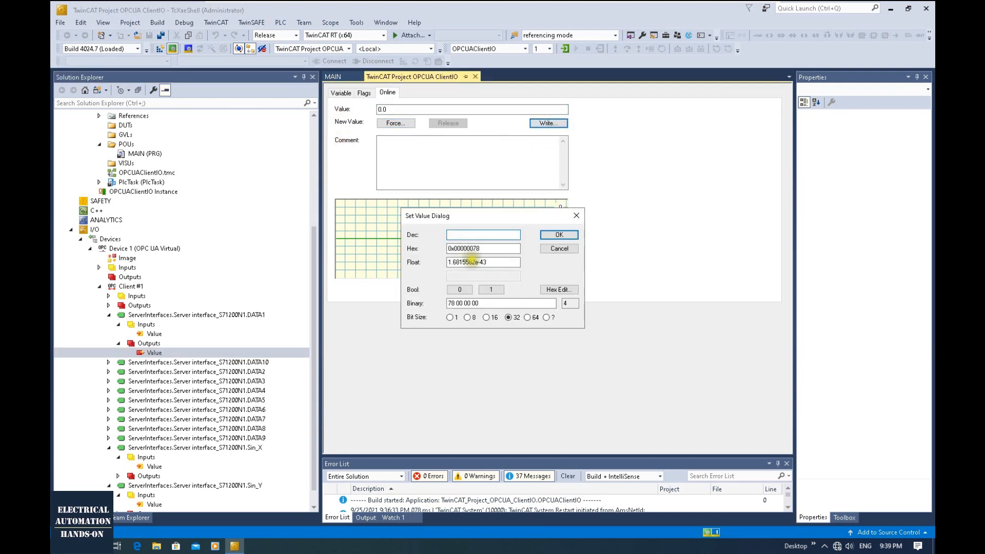
type("120")
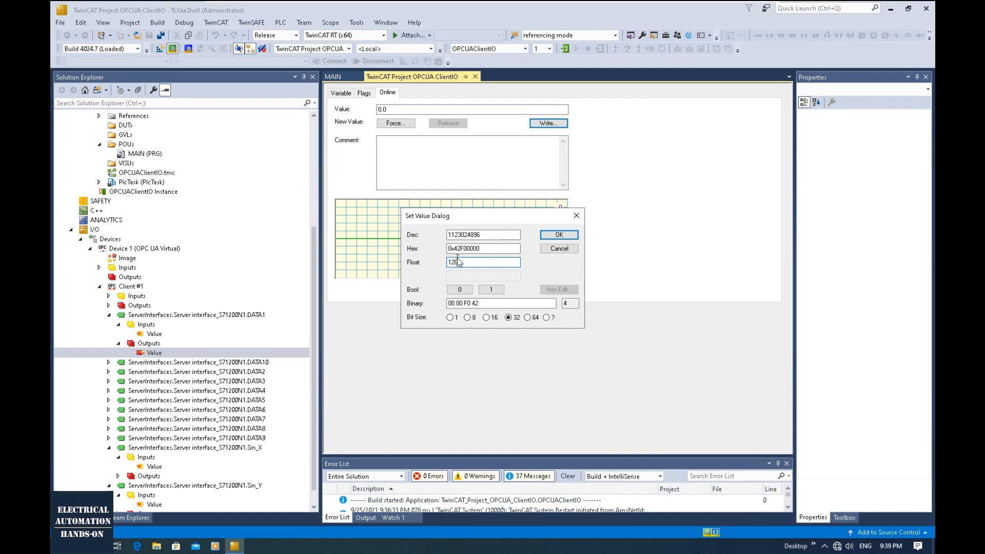
left_click(575, 236)
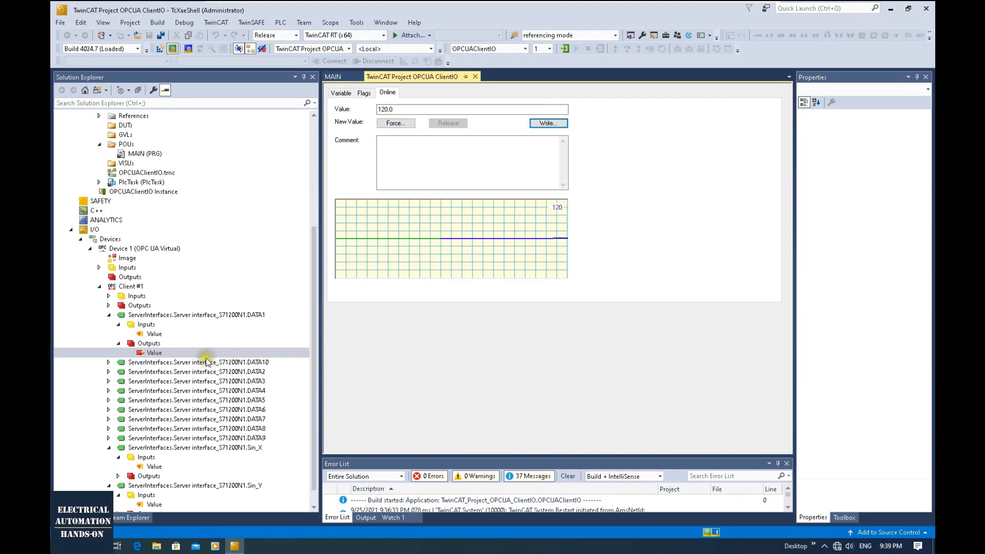
Check DATA1's input value, switch to TIA Portal, and compare it with the DATA1 monitor value in Watch table_1
left_click(153, 335)
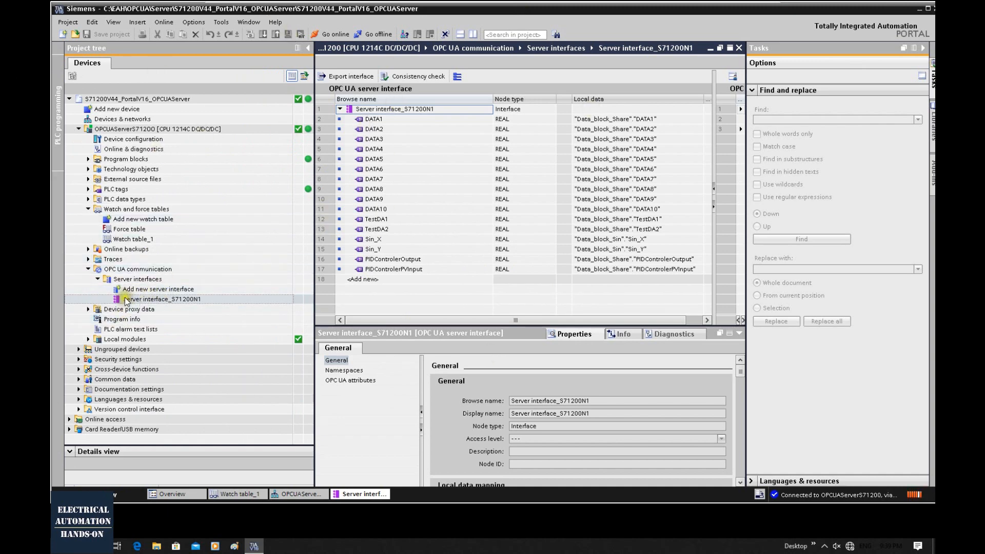
double_click(134, 239)
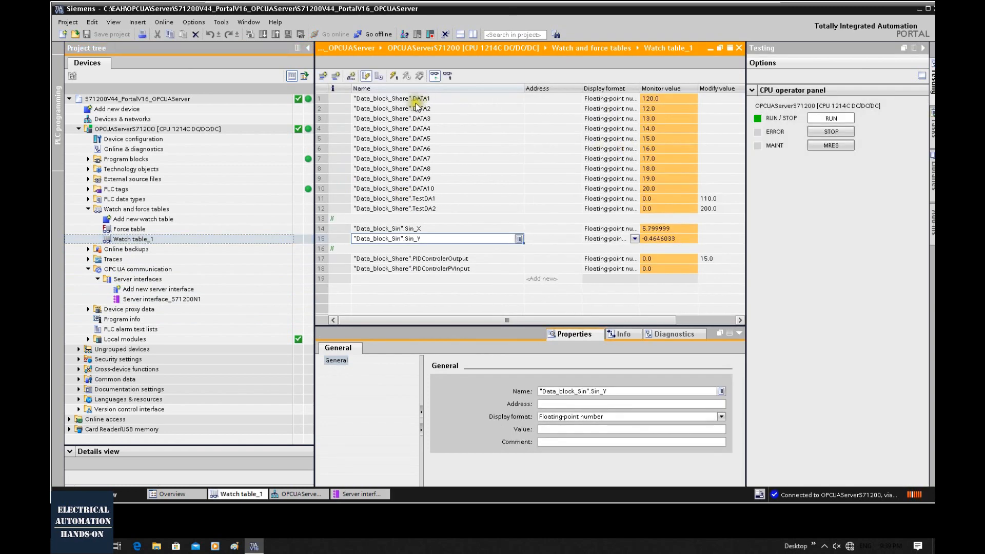
left_click(419, 99)
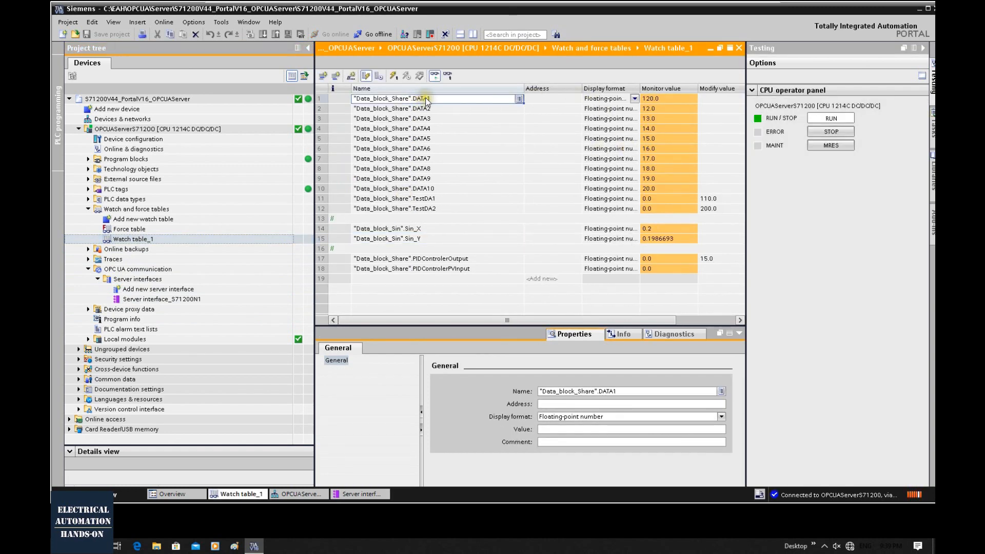
left_click(653, 98)
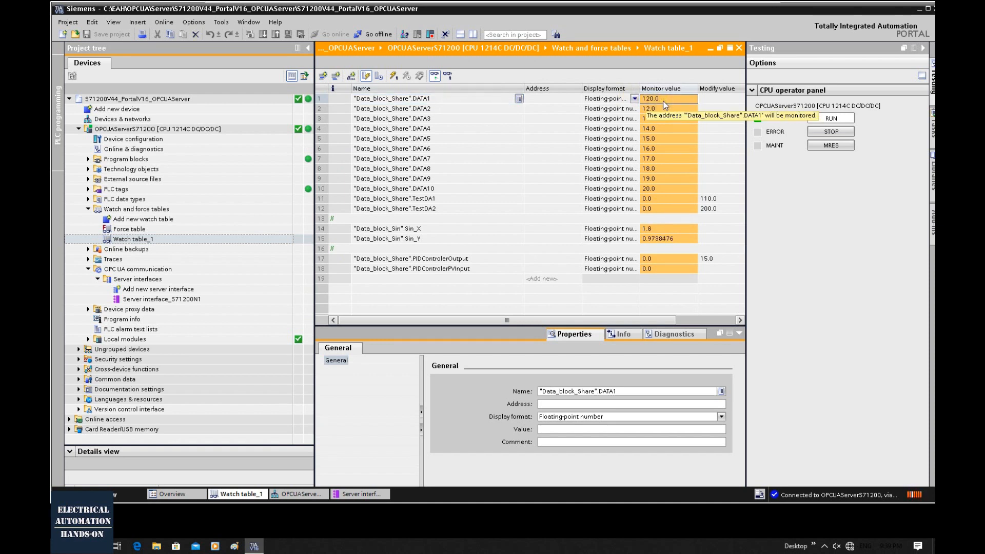
Set the modify value of DATA2 to 600.0 in Watch table_1 and write the selected modify values to the PLC
left_click(416, 110)
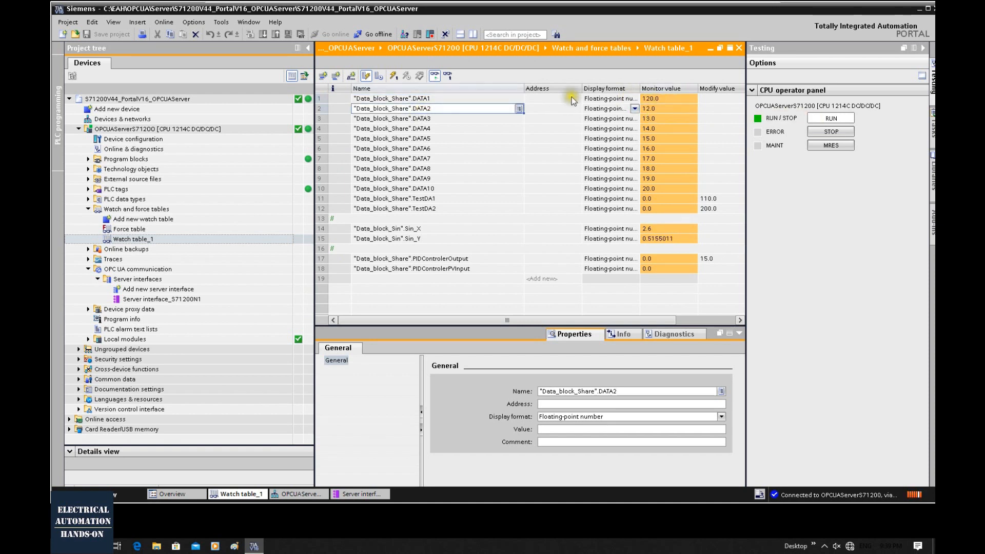
left_click_drag(581, 90, 434, 112)
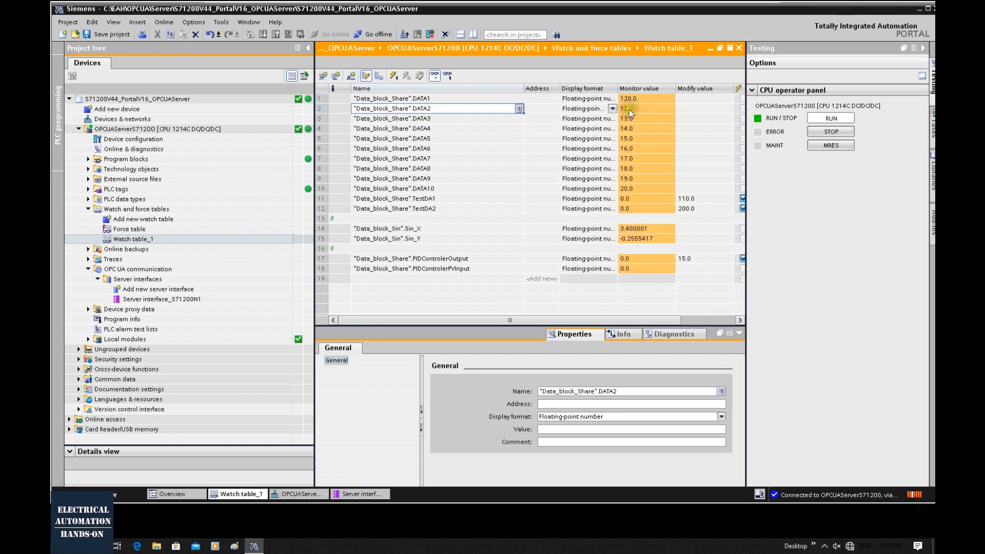
left_click(692, 109)
type("600.0")
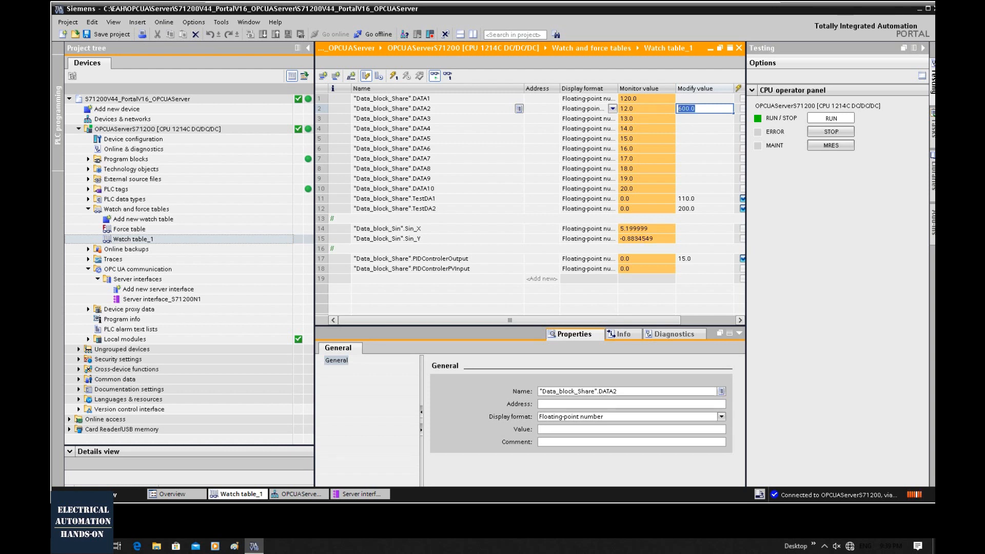
key("Return")
left_click(396, 75)
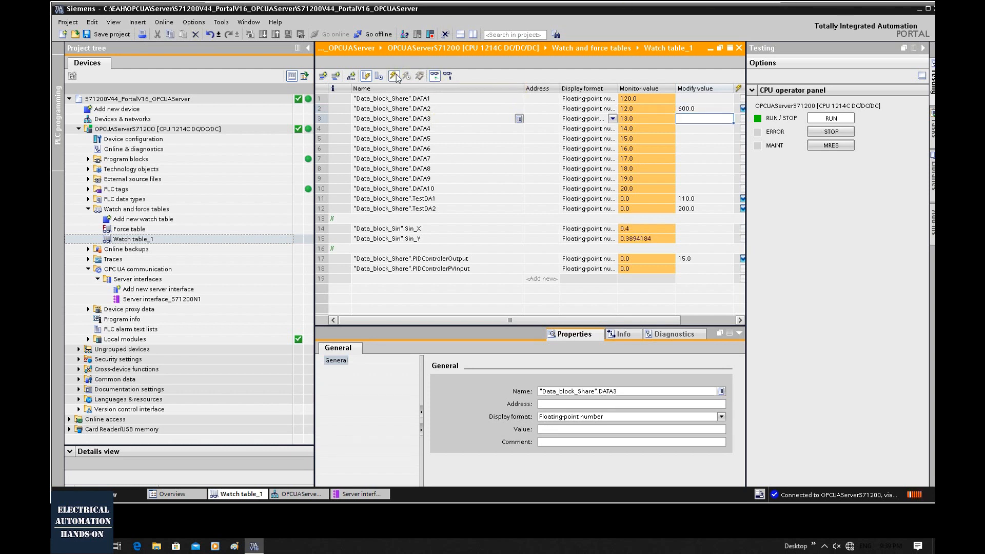
Check the monitor value of DATA2 in the watch table and switch back to the TwinCAT project
left_click(635, 109)
left_click(424, 111)
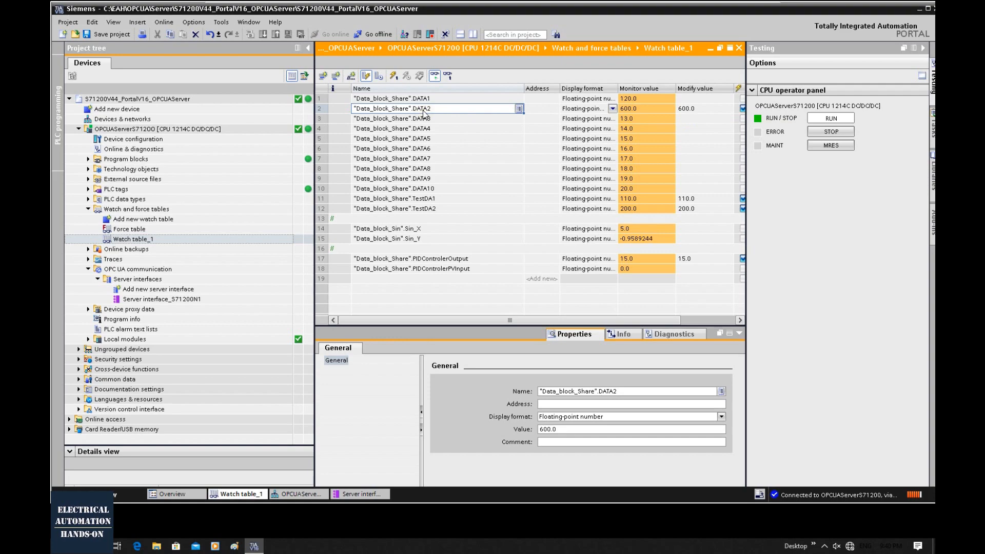
left_click(739, 8)
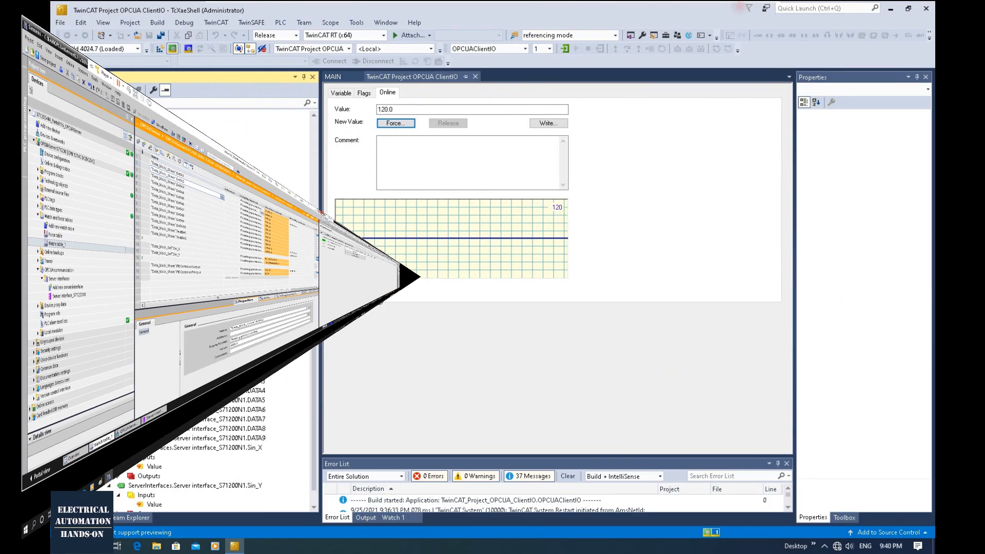
Check the online input Value of the DATA2 node under Client #1
left_click(252, 315)
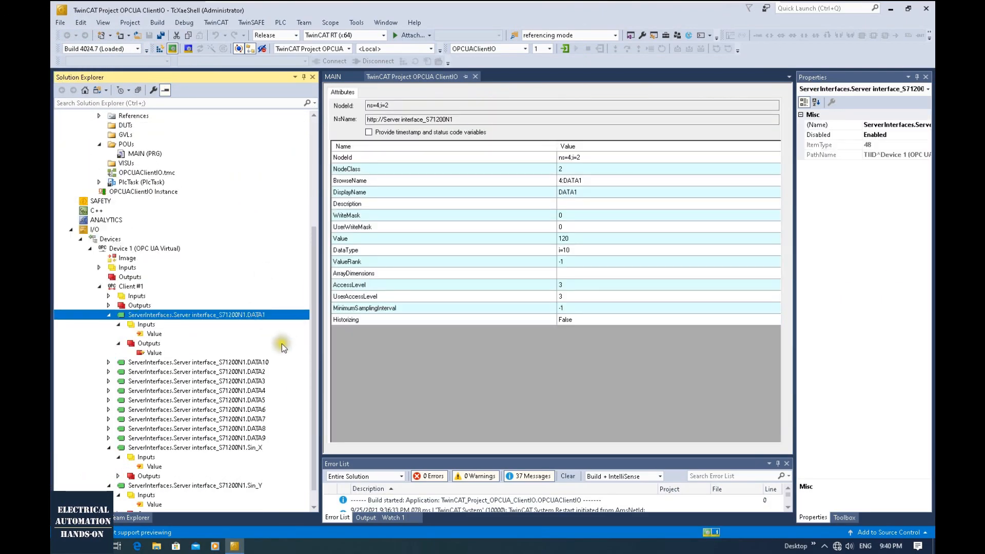
left_click(240, 373)
left_click(108, 371)
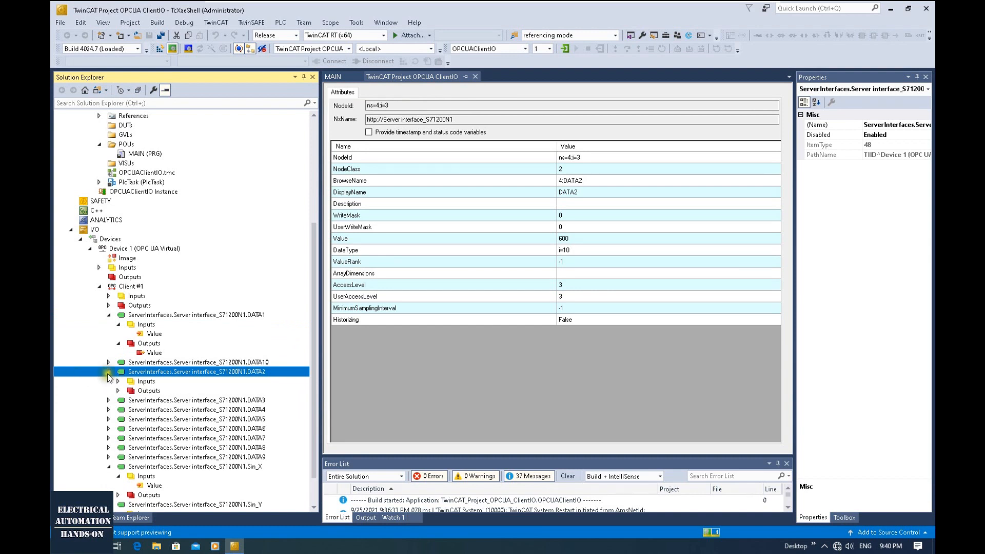
left_click(118, 382)
left_click(118, 382)
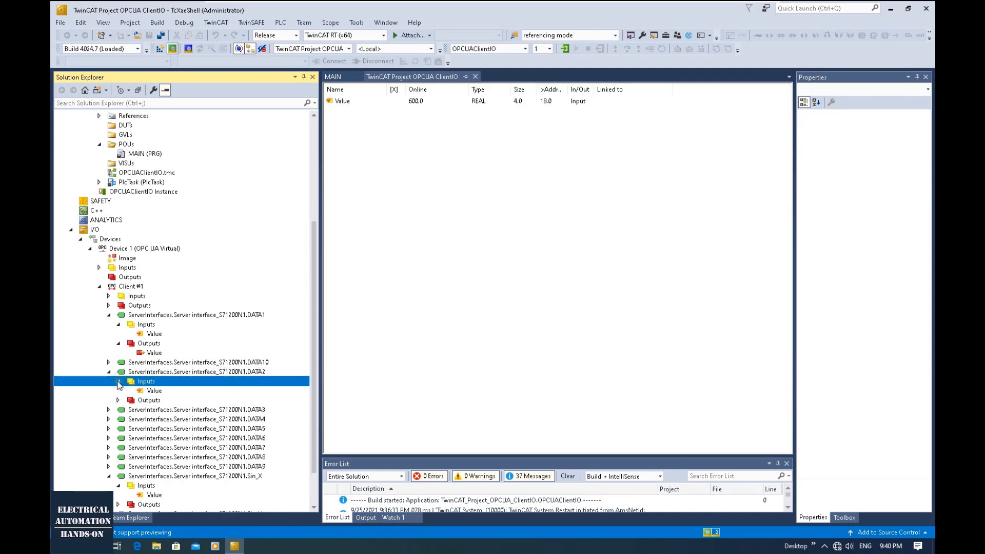
left_click(153, 391)
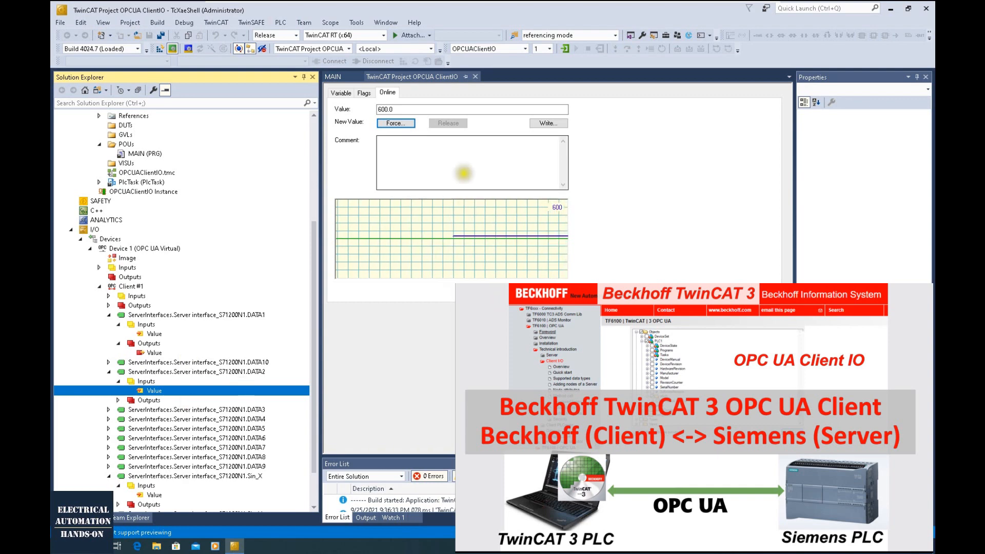
left_click(232, 415)
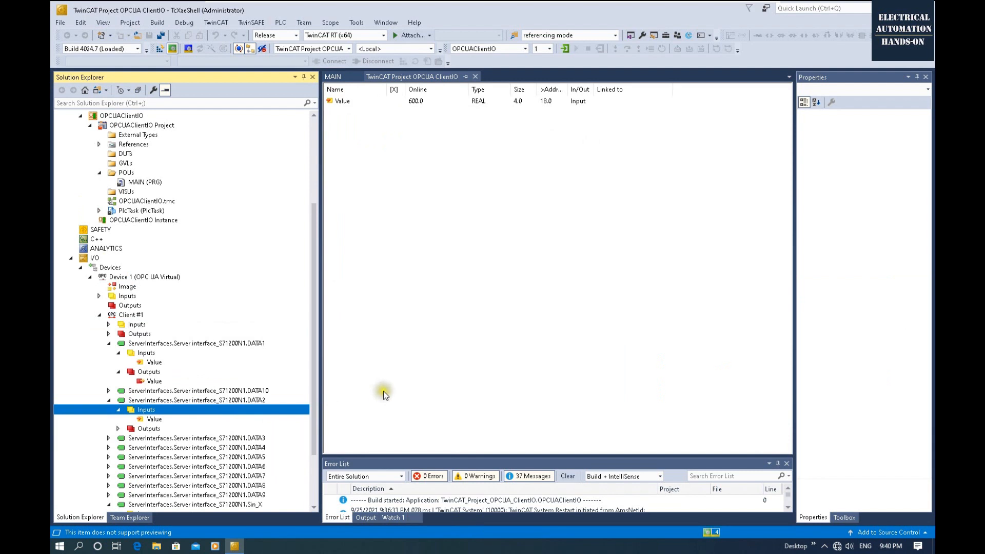
Inspect the online value and variable properties of the DATA1 node's input Value
left_click(126, 165)
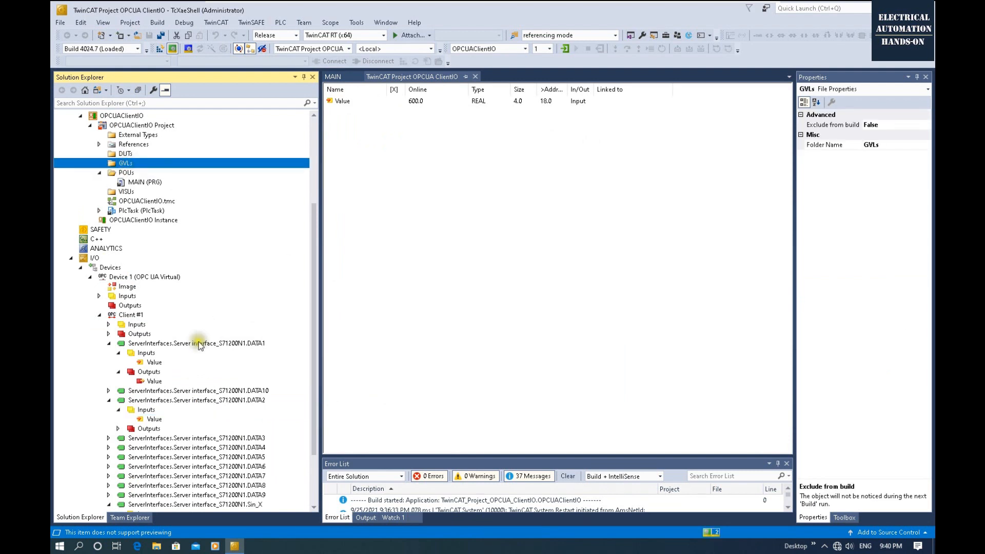
scroll(198, 344, "down", 1)
left_click(147, 325)
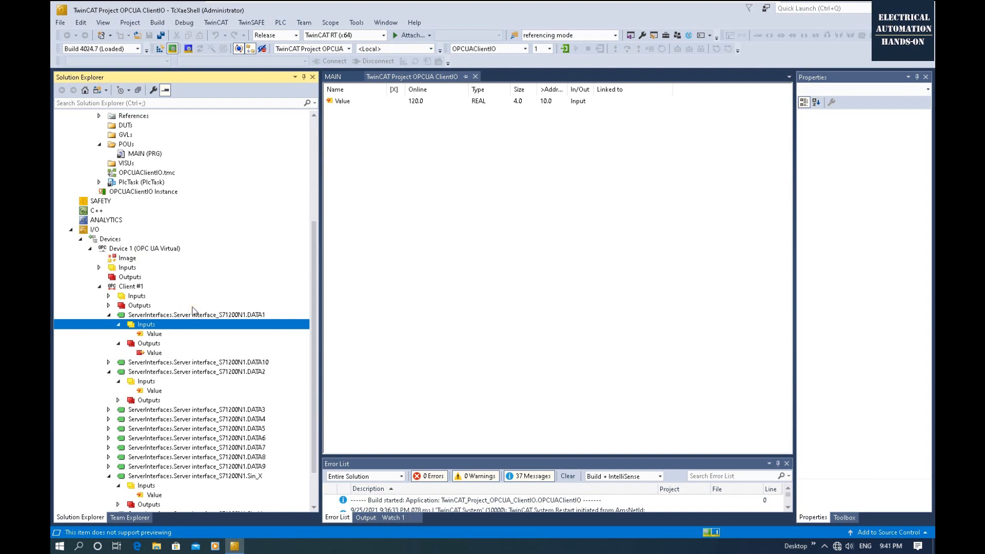
left_click(154, 334)
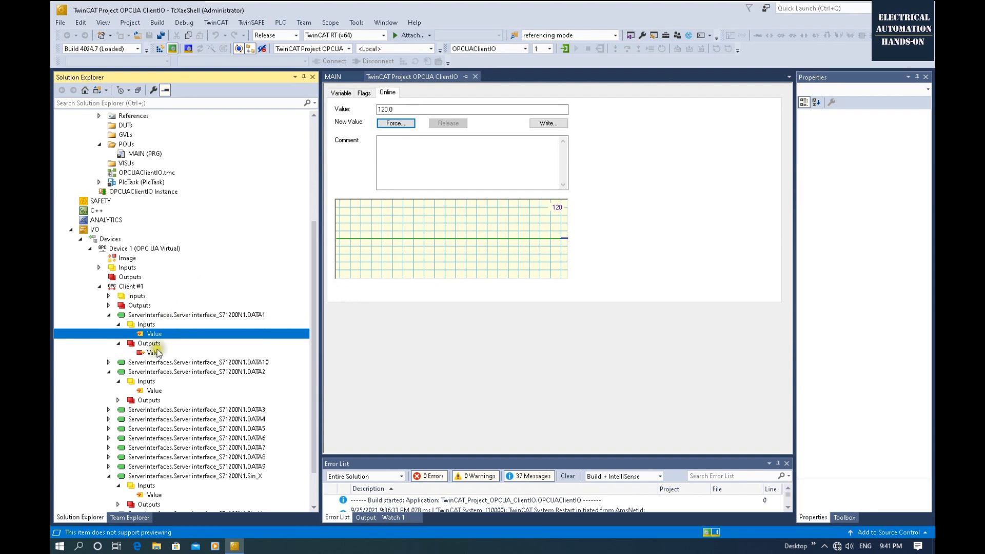
left_click(341, 93)
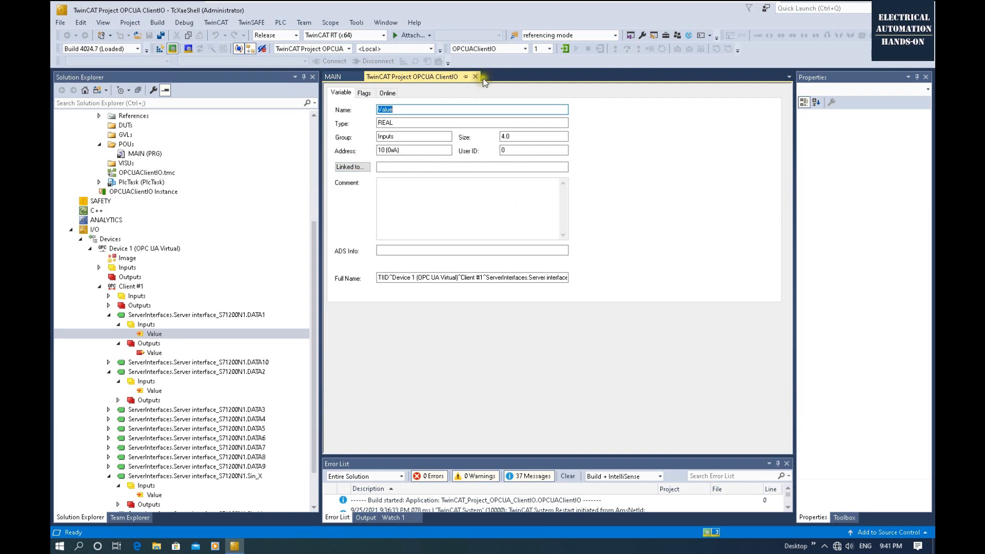
Add a global variable list named OPCUAIO to the GVLs folder of the PLC project
left_click_drag(315, 279, 304, 159)
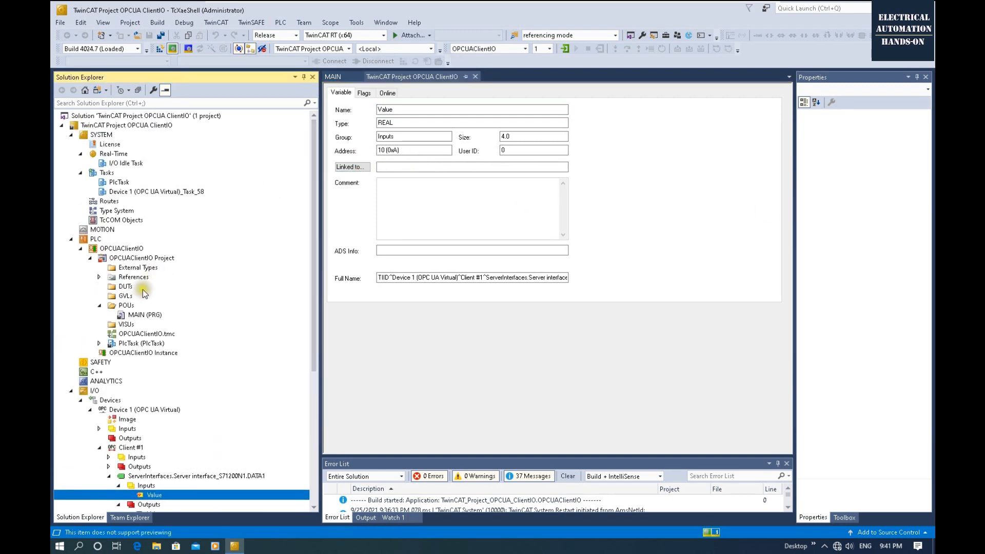
left_click(127, 296)
right_click(129, 297)
mouse_move(154, 302)
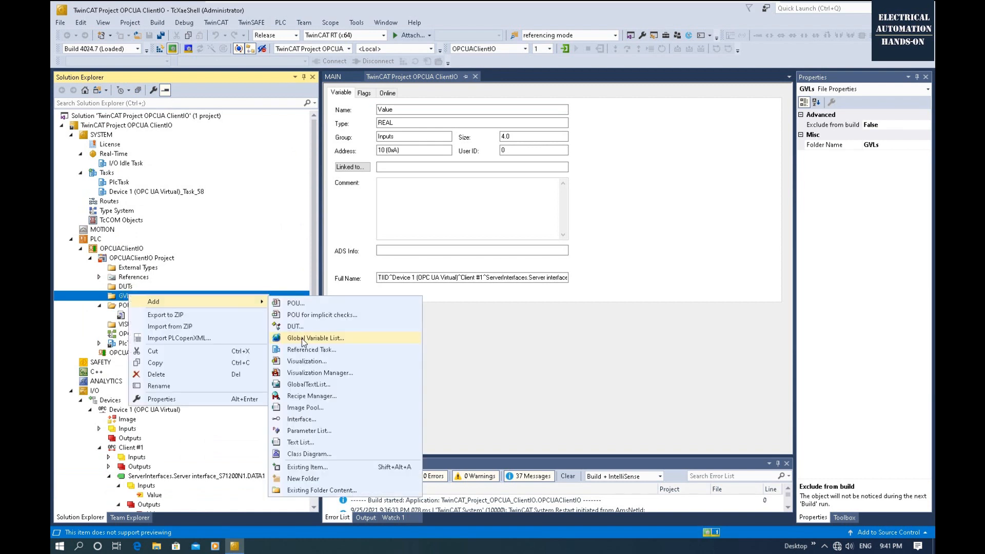
left_click(333, 341)
type("OPCUAIO")
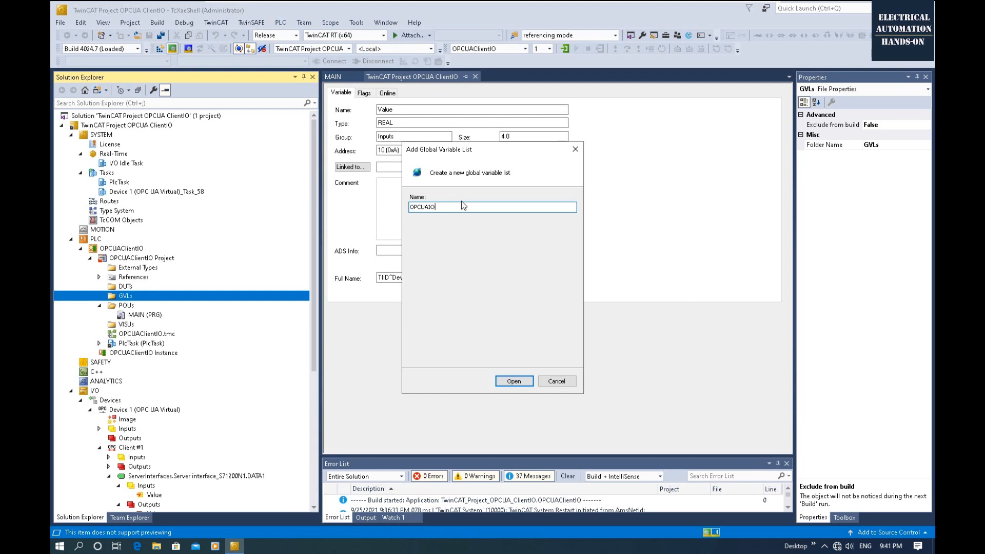
left_click(515, 384)
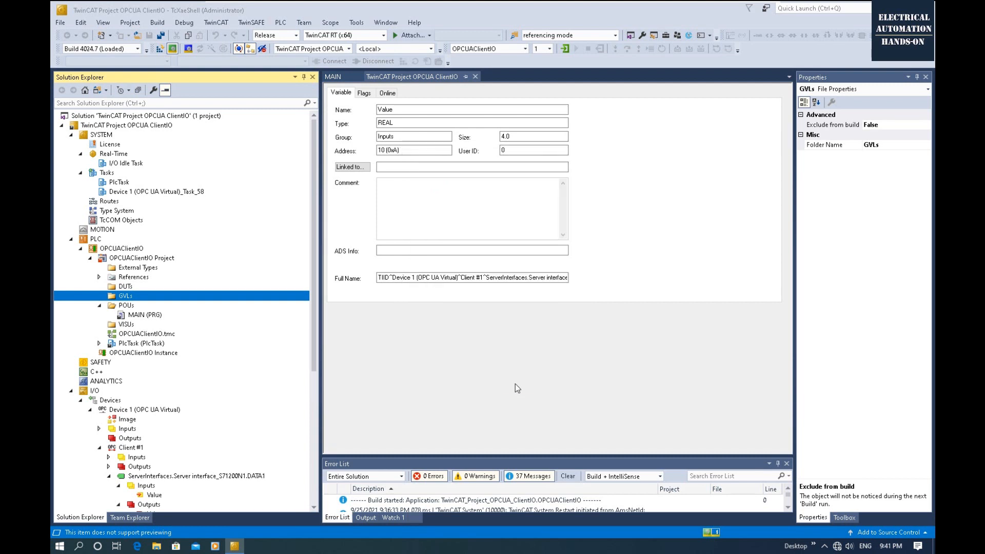
Declare the input variable rData1OPCUAClient AT %I* : REAL in the VAR_GLOBAL block of OPCUAIO
left_click(399, 103)
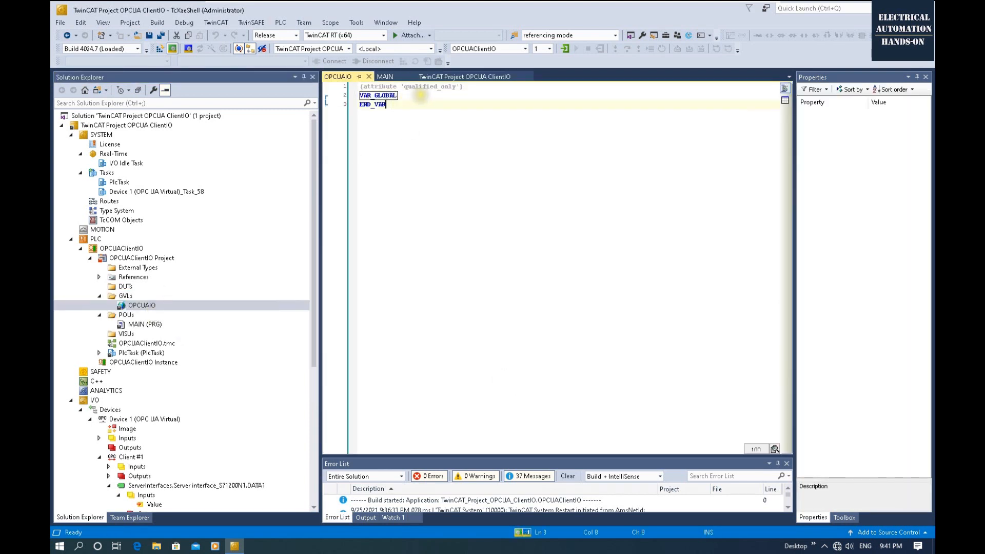
left_click(408, 94)
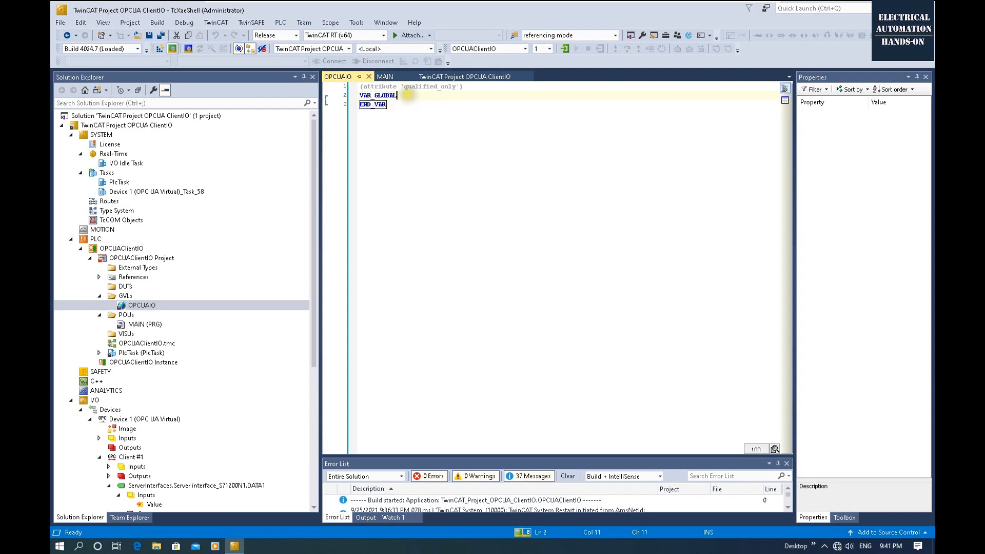
key("Return")
key("Return")
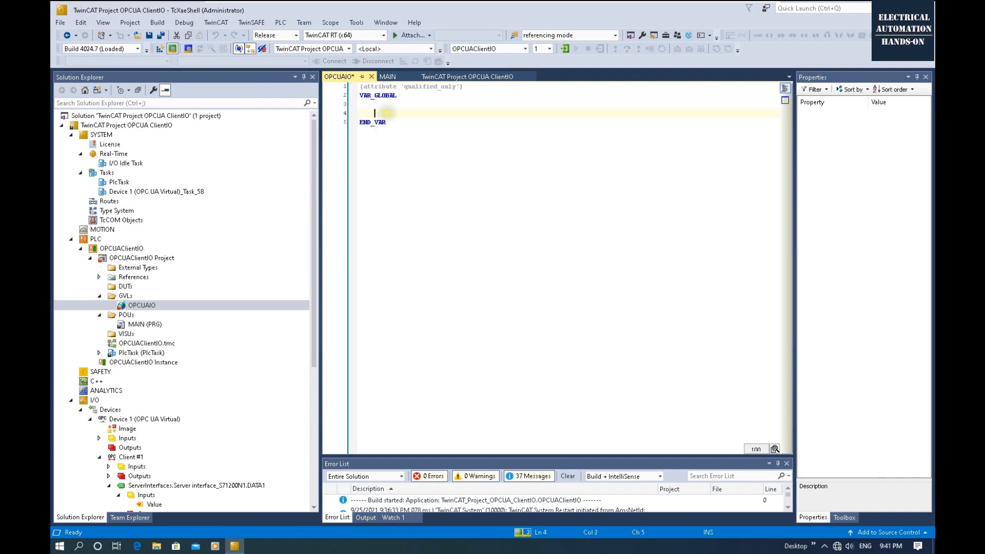
scroll(225, 316, "down", 8)
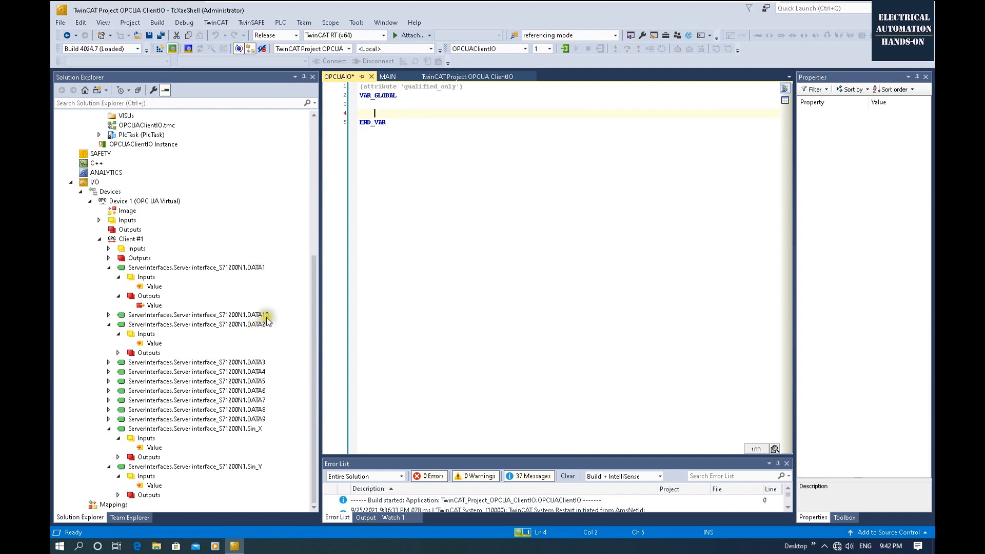
type("rData10")
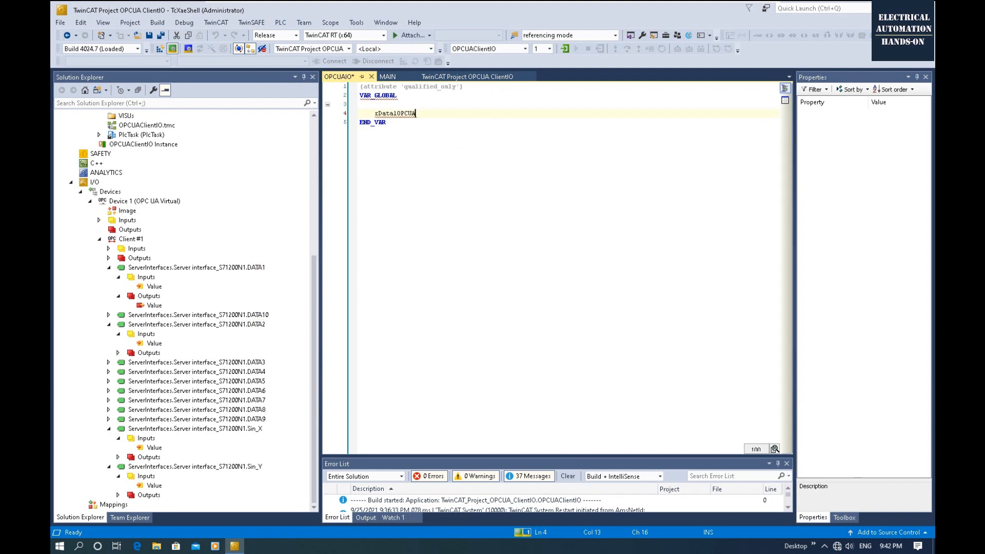
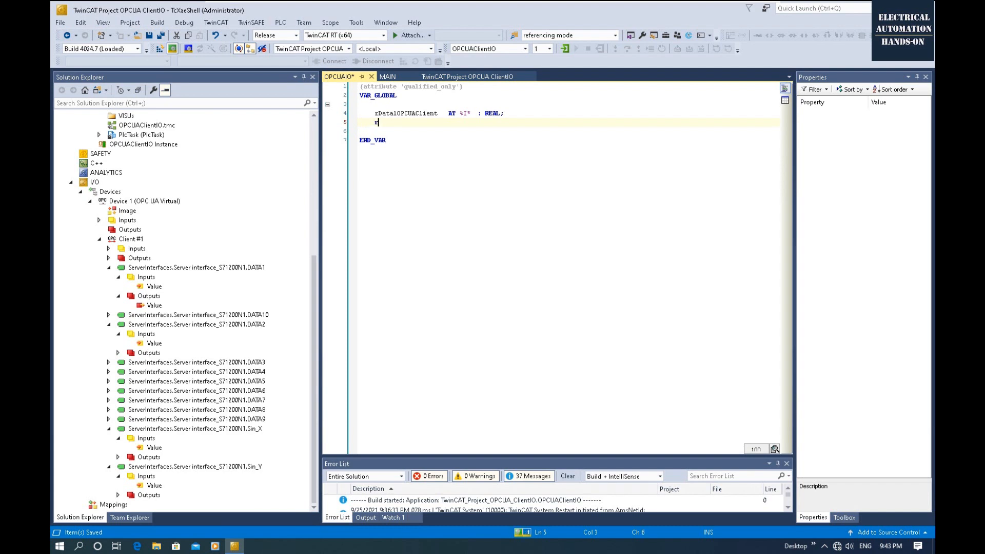
Declare the output variable rData2OPCUAClient AT %Q* : REAL below rData1OPCUAClient
type("ta2OPCUAClient   AT")
type(";")
key("Return")
key("Return")
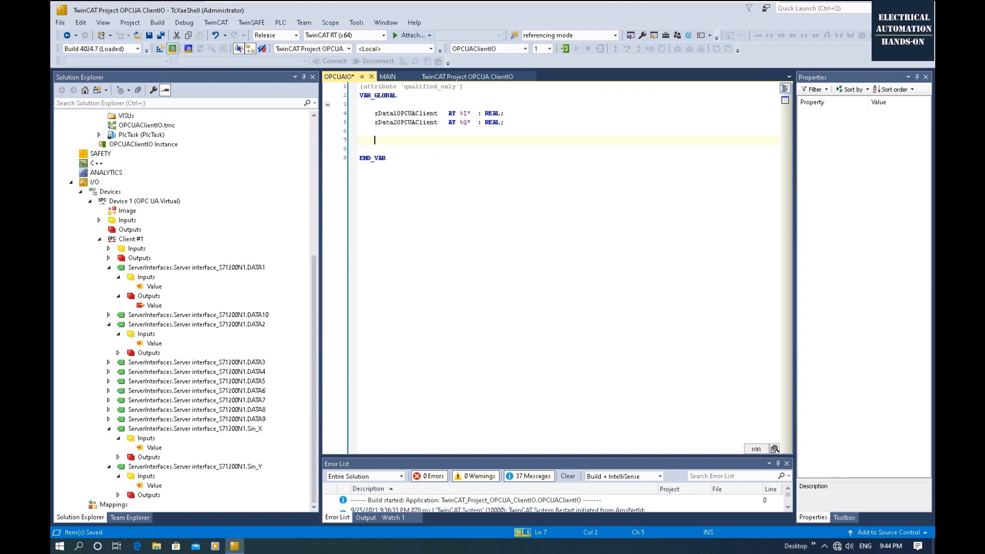
Declare rSinXOPCUAClient and rSinYOPCUAClient as AT %I* : REAL in OPCUAIO and build the solution
type("rSinXOPCUAClient AT %I* : REAL; rSinYOPCUAClient AT %I* : REAL;")
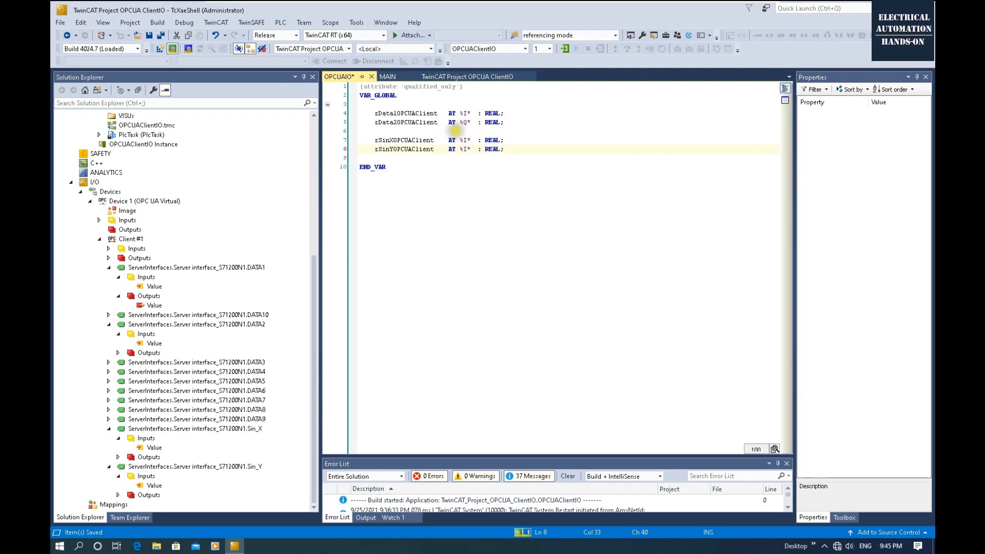
left_click(500, 168)
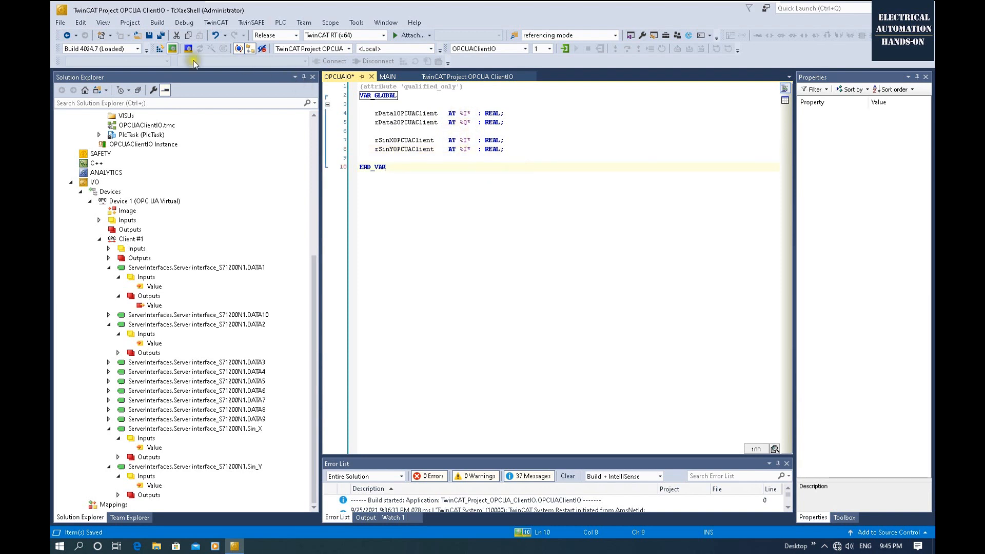
left_click(157, 22)
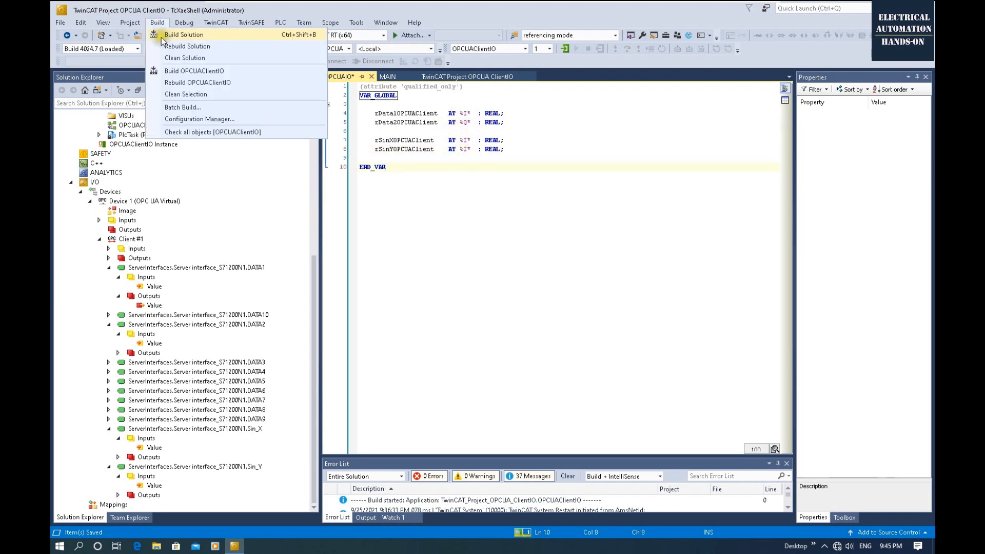
left_click(162, 35)
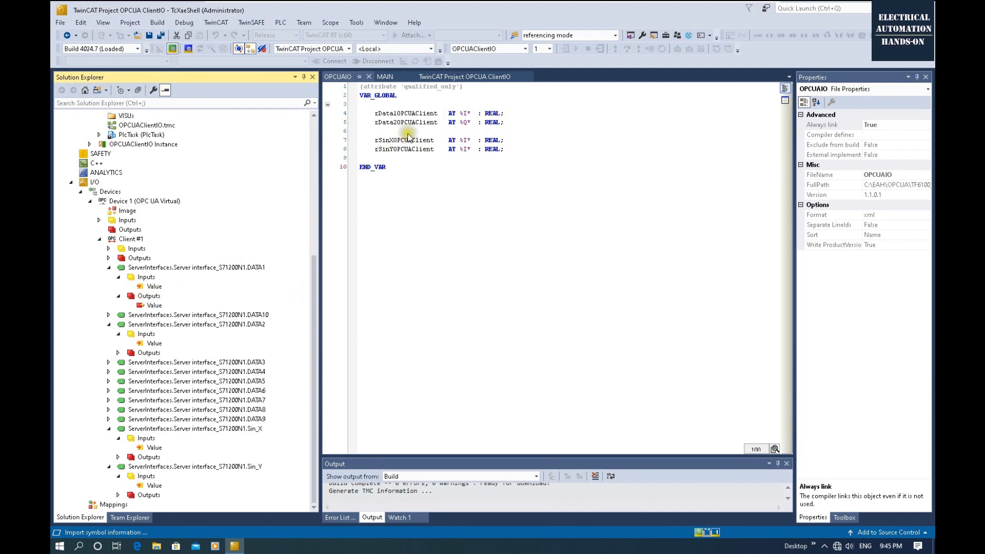
Link the input Value of the DATA1 node to the PLC variable OPCUAIO.rData1OPCUAClient
left_click(149, 286)
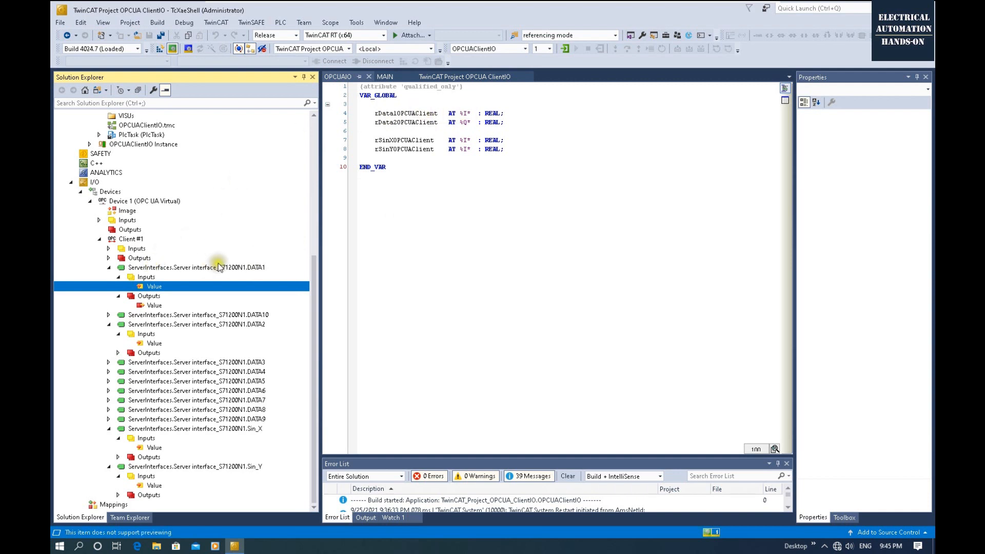
left_click(259, 268)
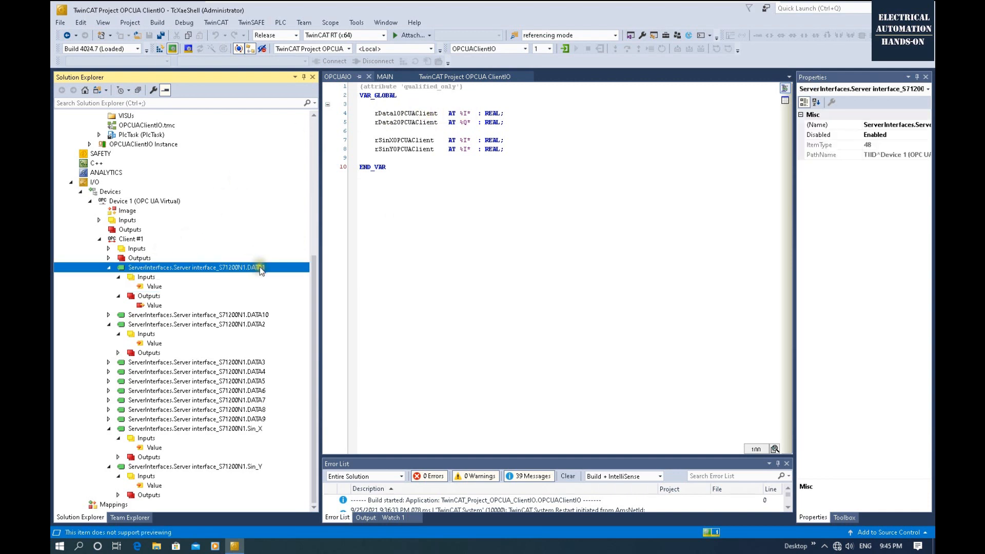
left_click(142, 277)
left_click(154, 288)
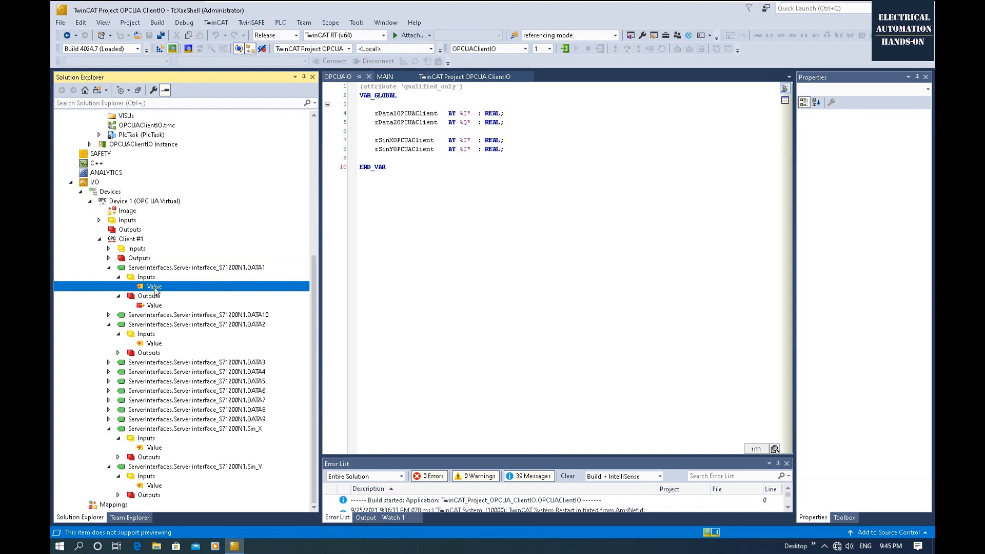
double_click(154, 288)
left_click(356, 168)
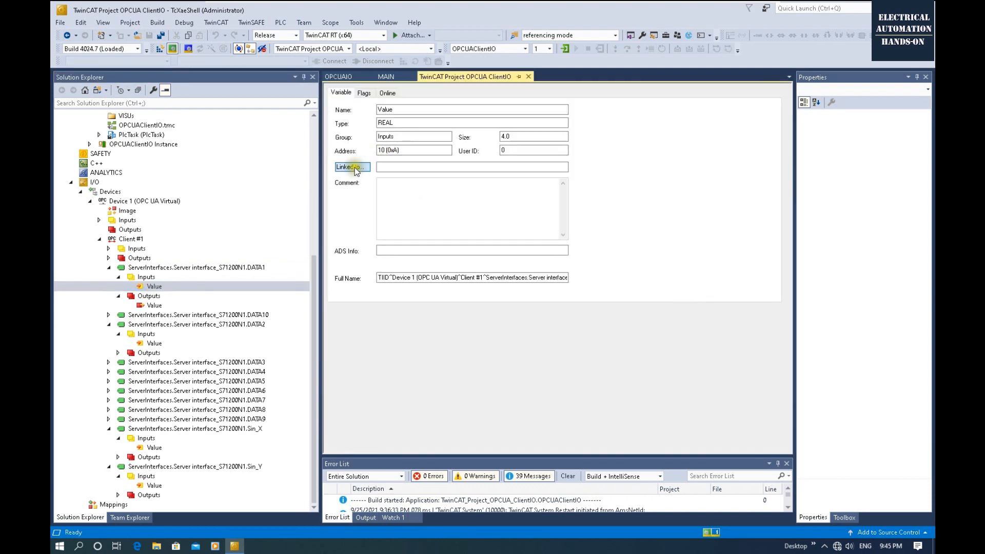
left_click_drag(452, 381, 472, 383)
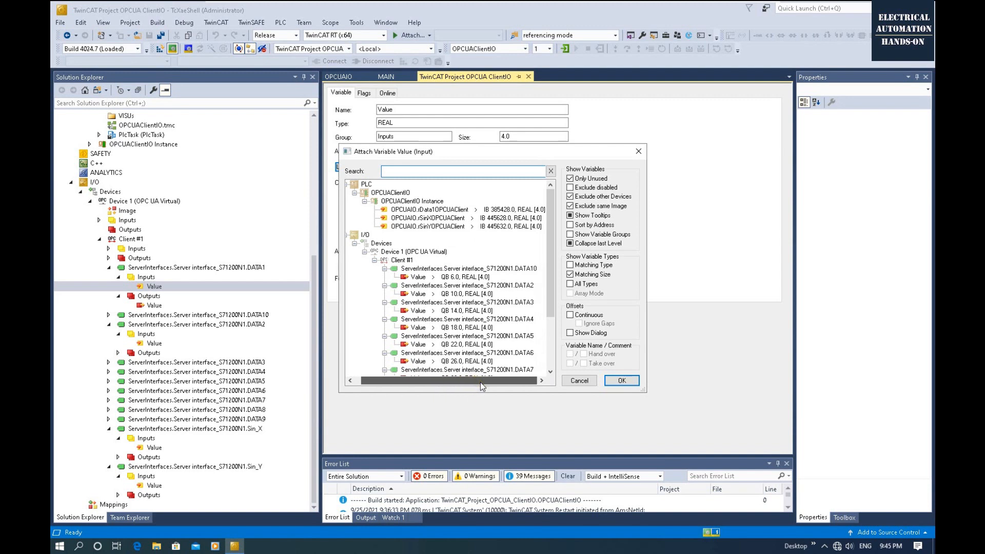
left_click(431, 212)
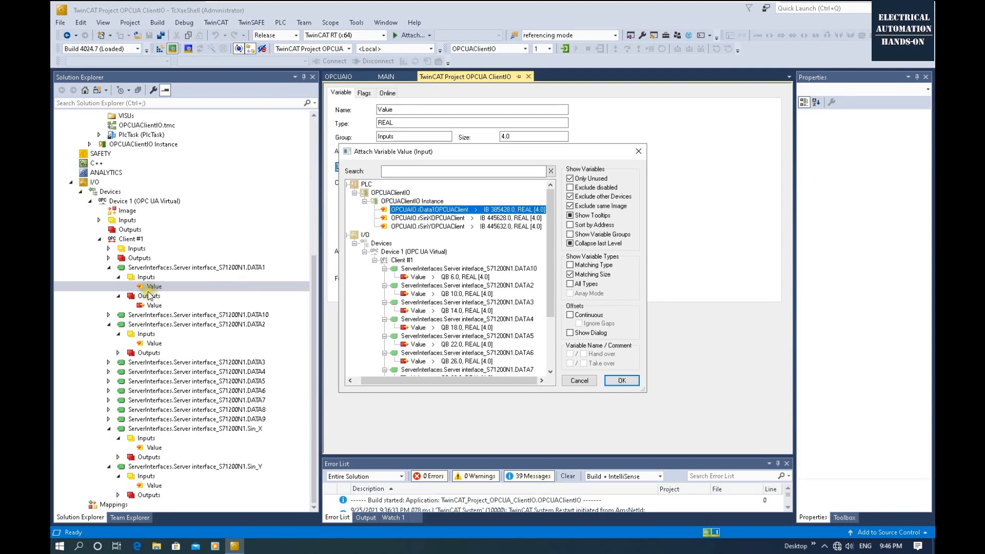
left_click(621, 380)
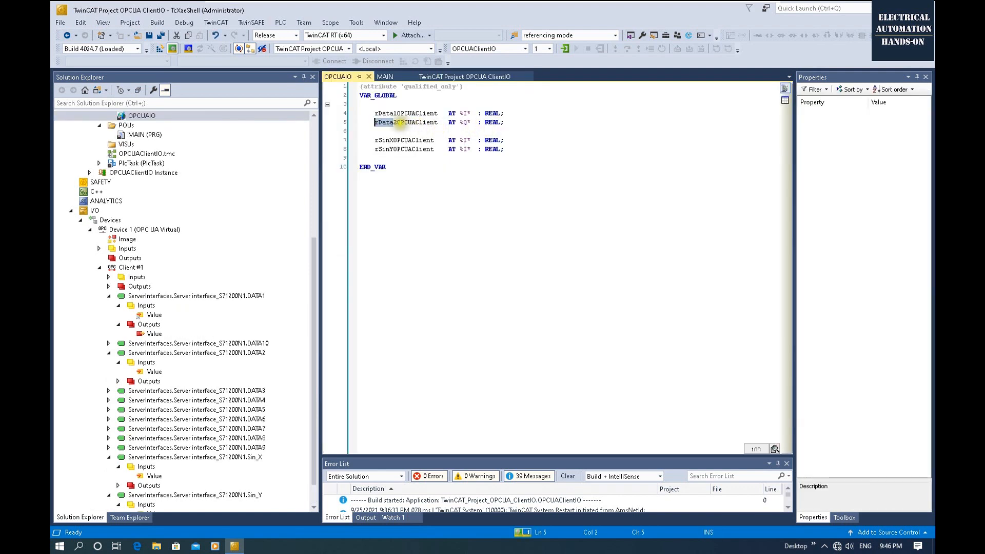
Link the output Value of the DATA2 node to the PLC variable OPCUAIO.rData2OPCUAClient
left_click_drag(397, 124, 375, 122)
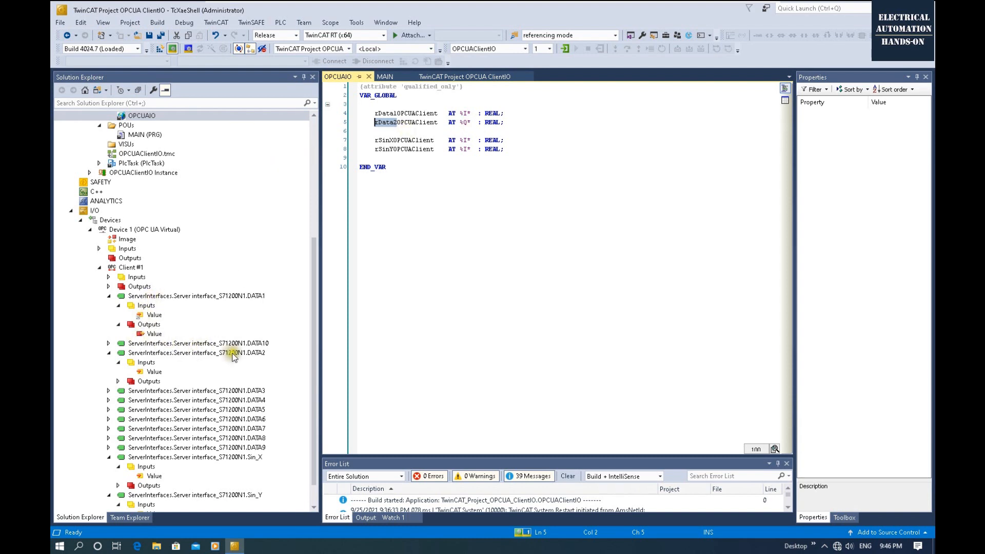
left_click(148, 382)
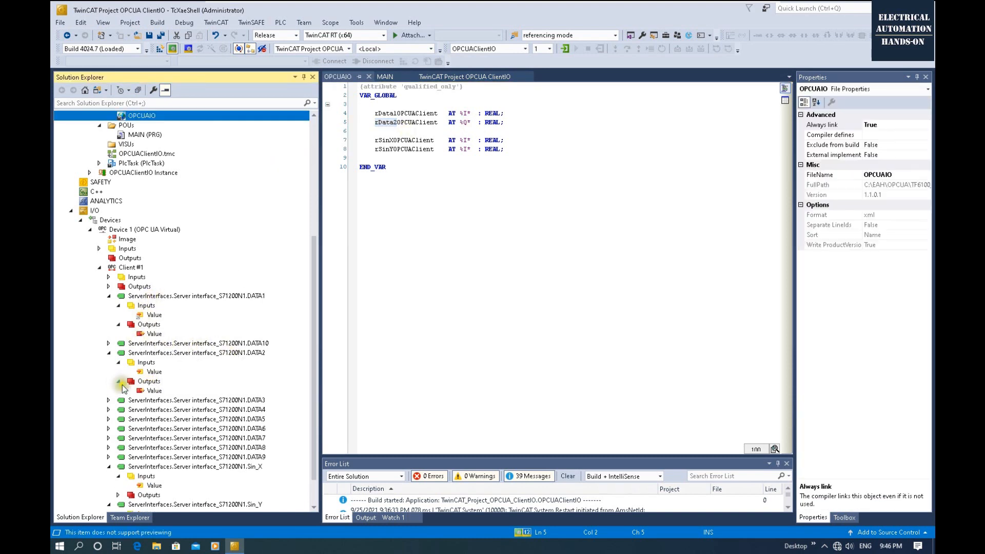
left_click(118, 382)
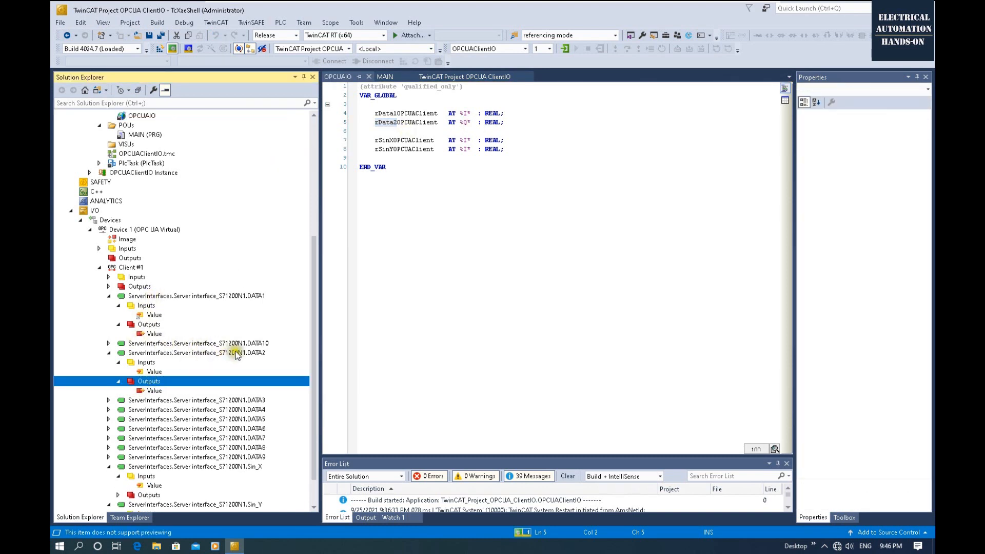
left_click(154, 391)
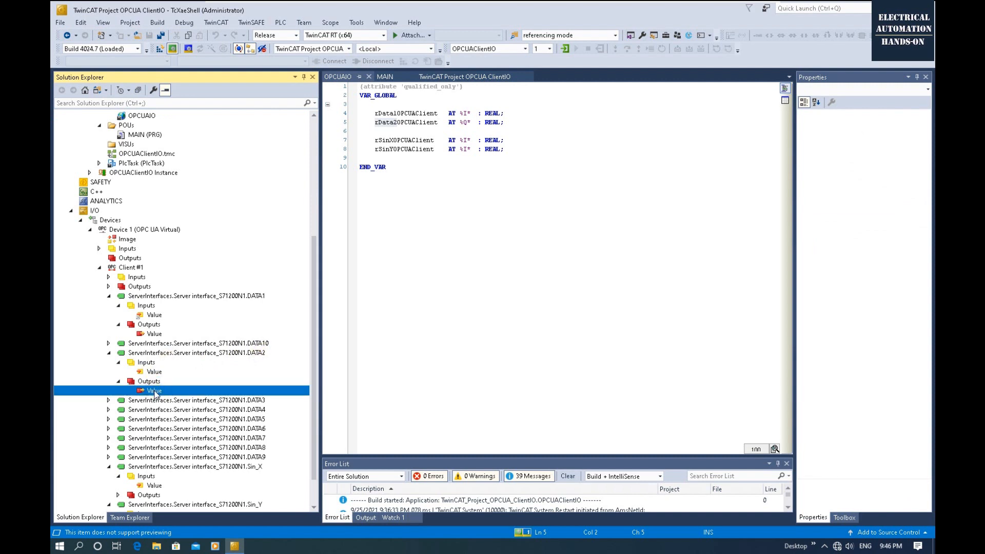
double_click(154, 392)
left_click(363, 168)
left_click(442, 210)
left_click_drag(464, 380, 486, 382)
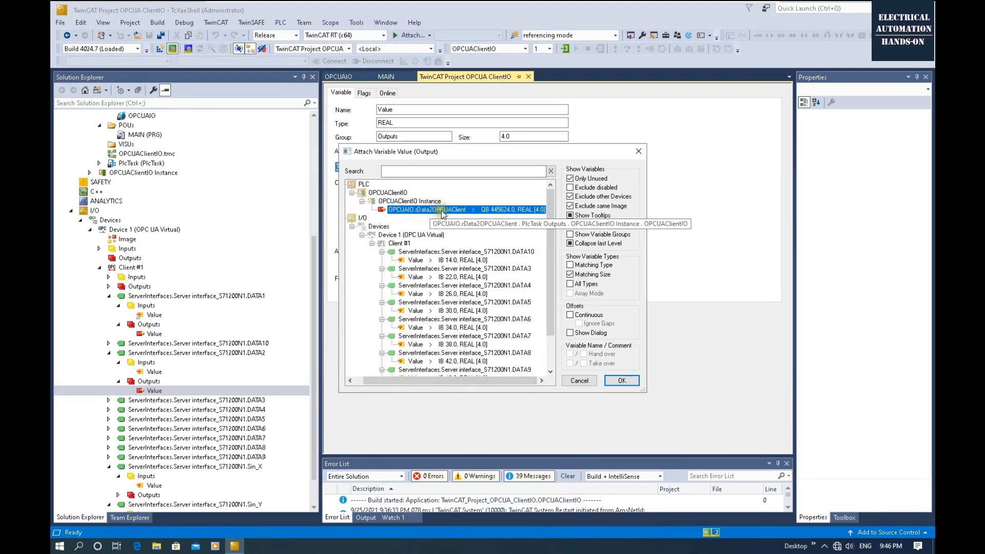
left_click(622, 380)
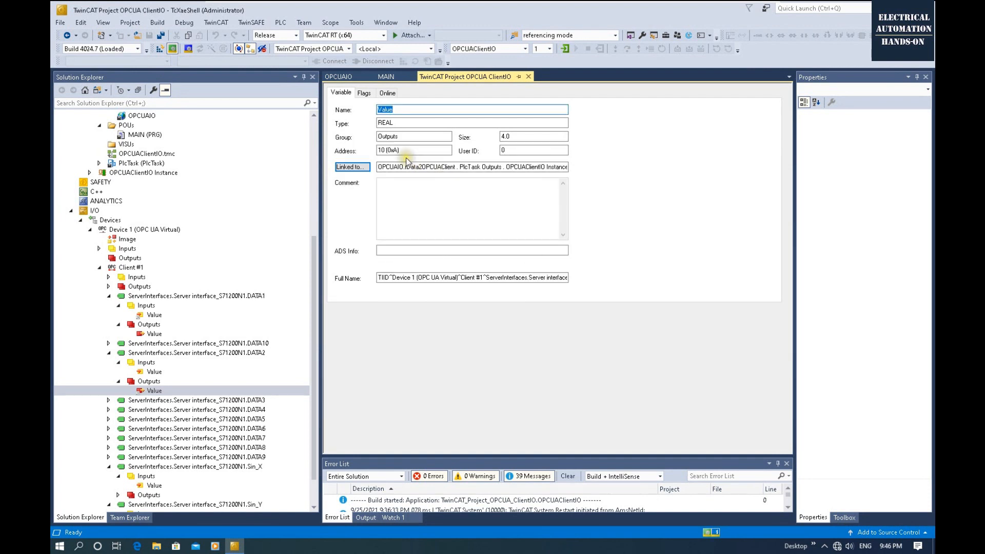
Link the input Value of the Sin_X node to the PLC variable OPCUAIO.rSinXOPCUAClient
scroll(268, 407, "down", 2)
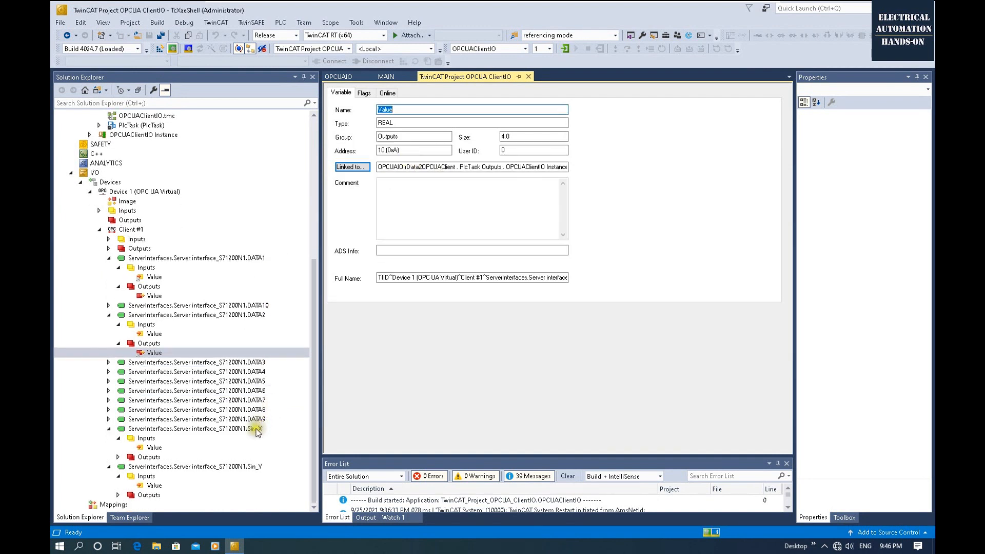
left_click(155, 448)
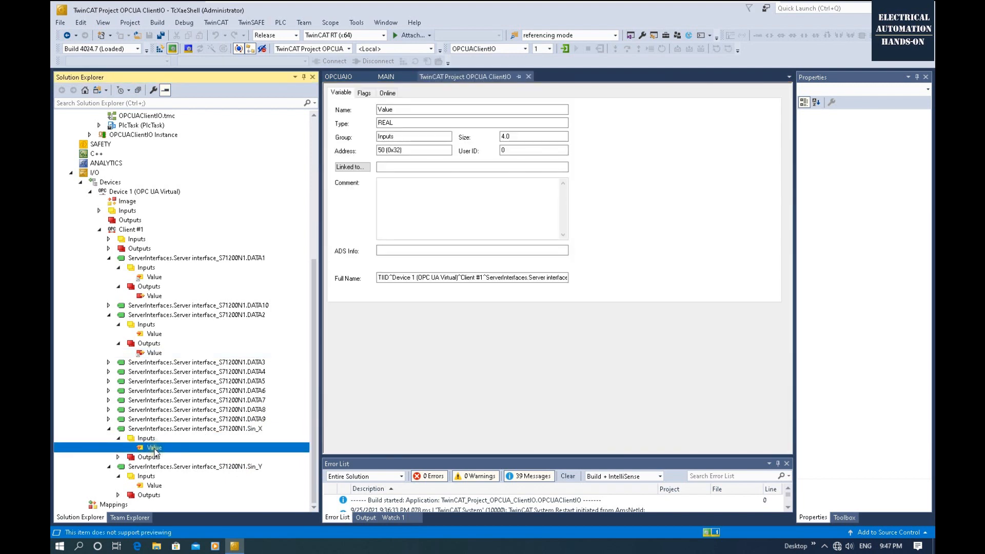
left_click(352, 167)
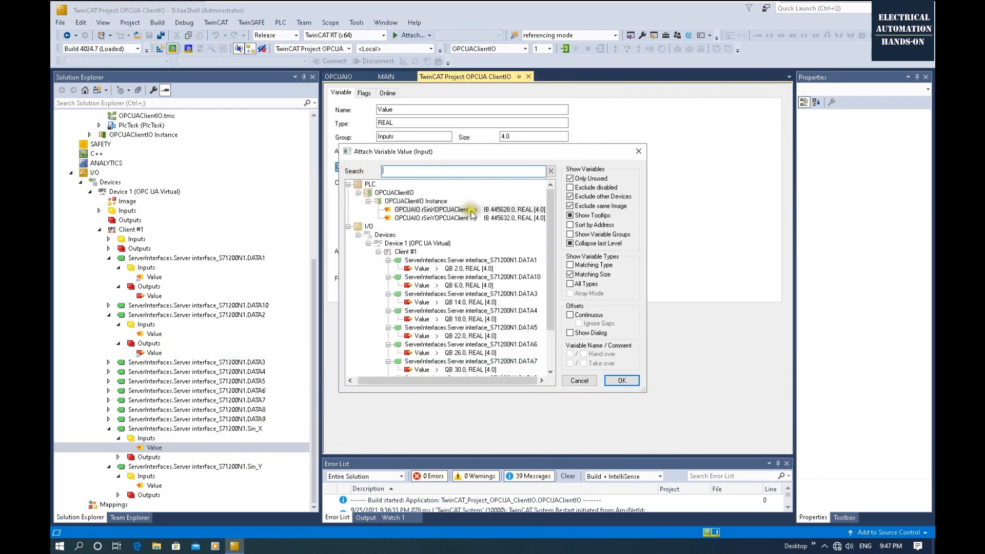
left_click(434, 210)
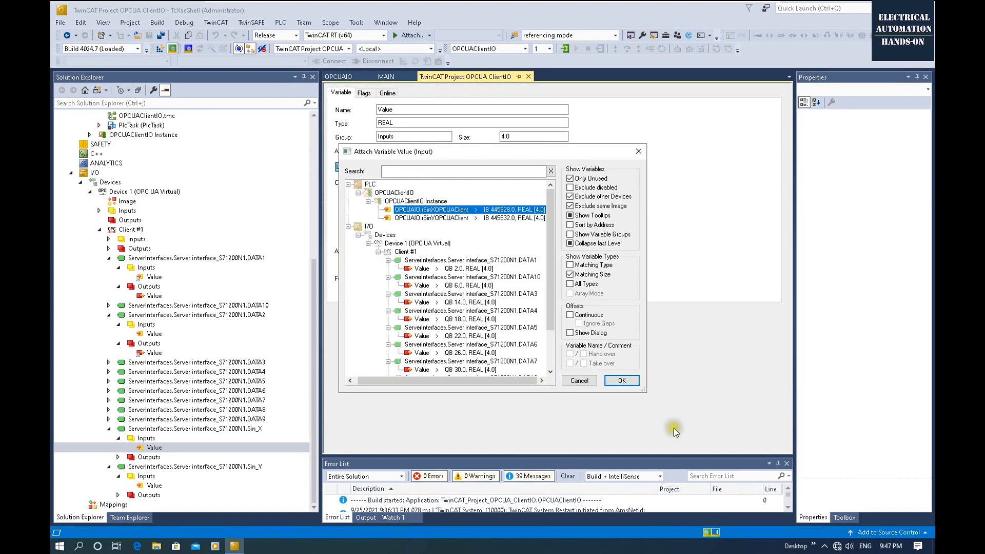
left_click(631, 384)
Link the input Value of the Sin_Y node to the PLC variable OPCUAIO.rSinYOPCUAClient
left_click(154, 485)
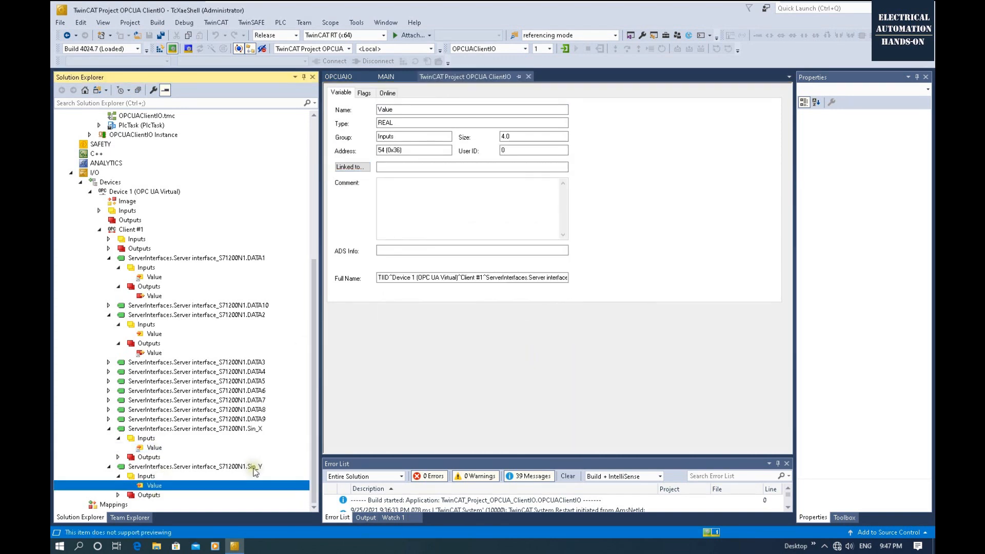
left_click(145, 476)
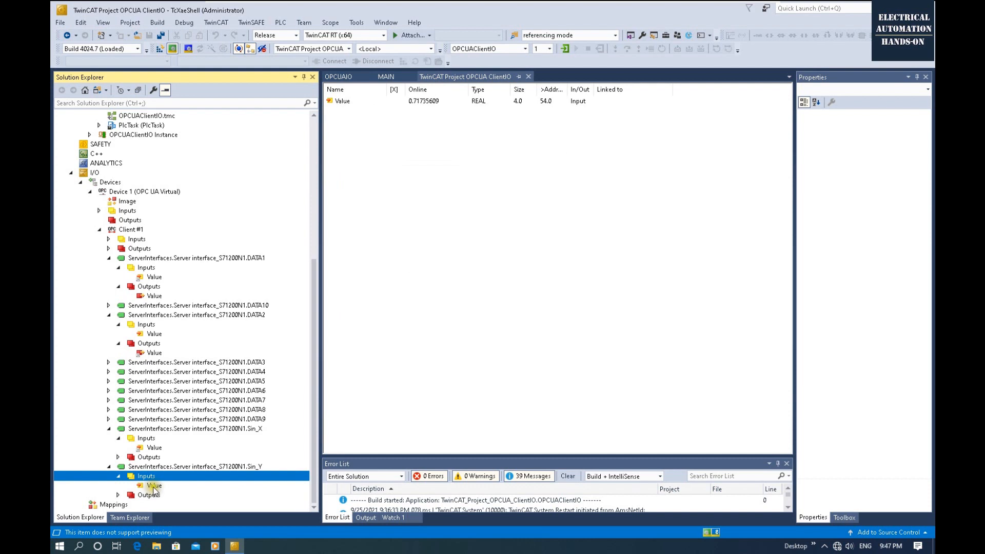
left_click(154, 488)
left_click(353, 167)
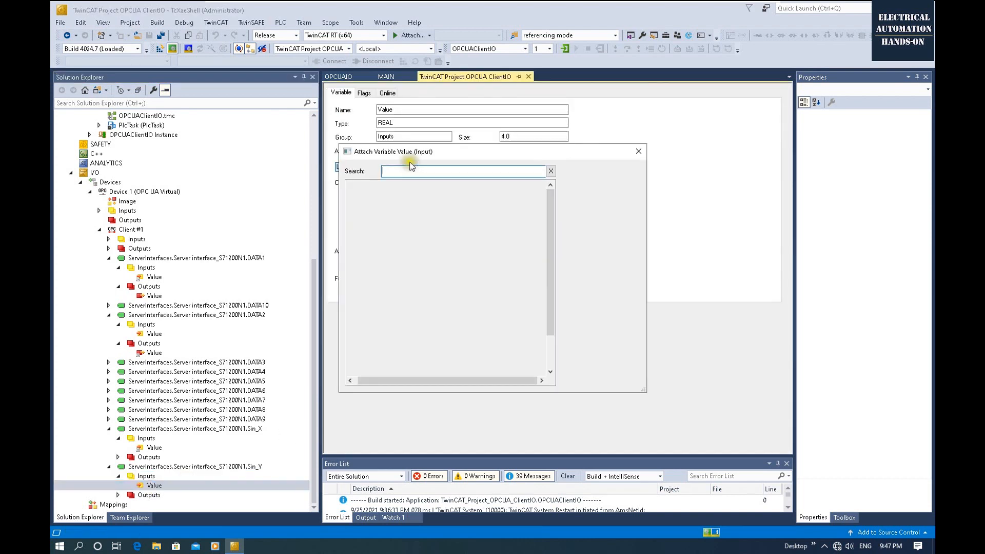
left_click(493, 211)
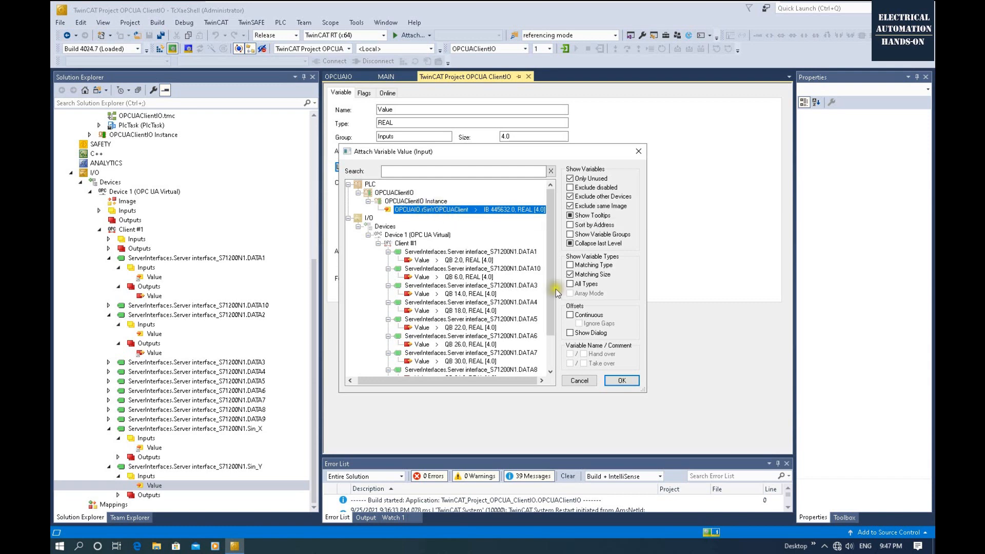
left_click(633, 381)
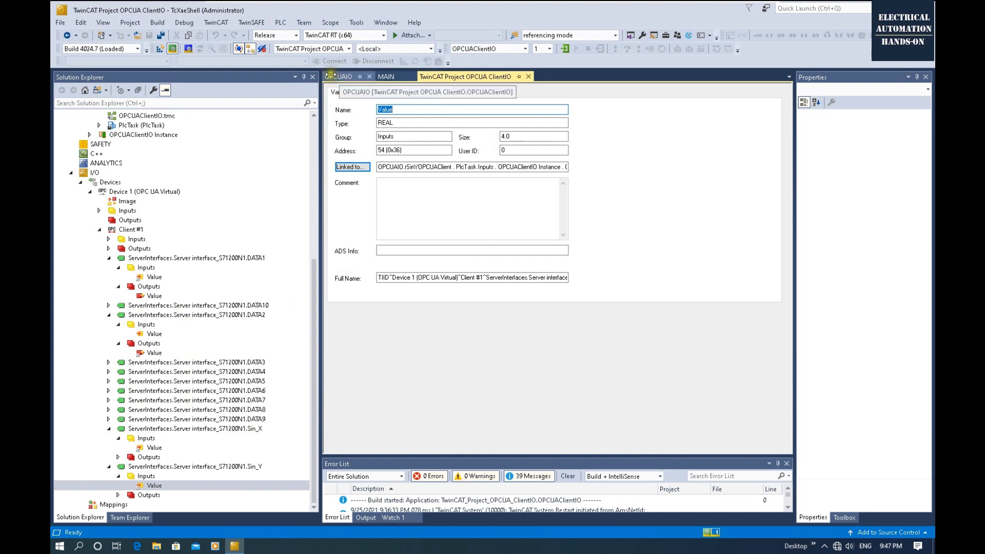
Build the TwinCAT Project OPCUA ClientIO solution and activate its configuration
scroll(137, 195, "up", 7)
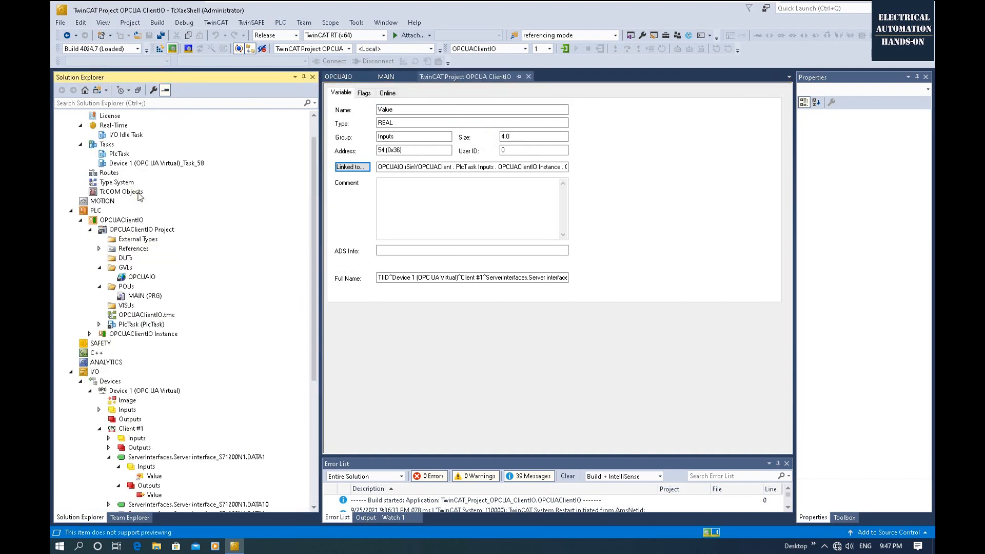
scroll(139, 196, "up", 1)
left_click(114, 116)
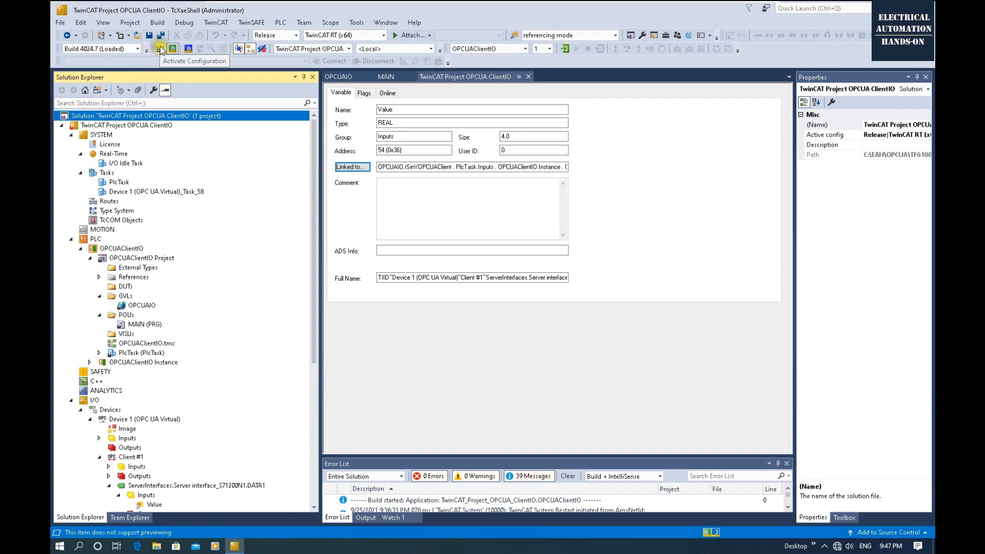
left_click(177, 24)
mouse_move(154, 24)
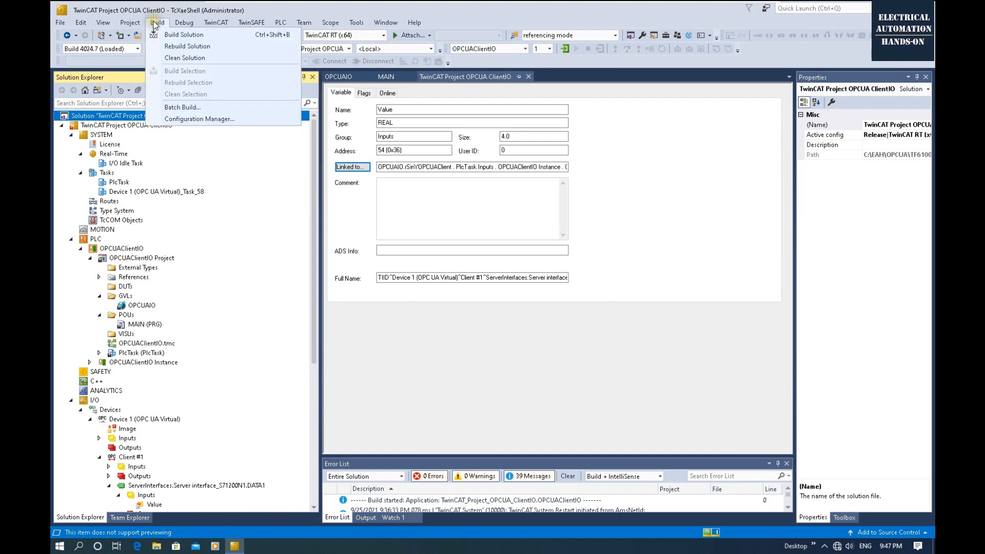
left_click(161, 35)
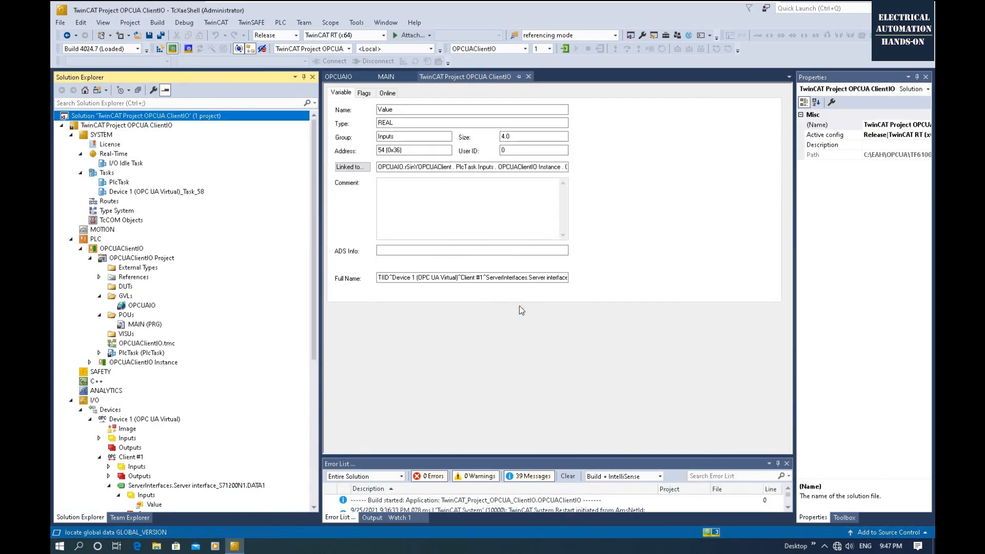
left_click(509, 315)
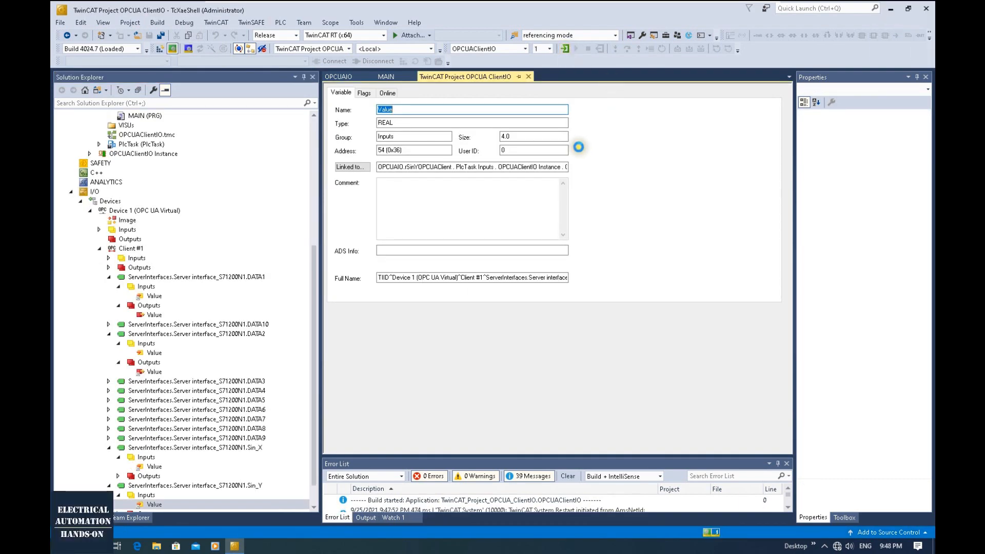
Log in to the OPCUAClientIO PLC and show the OPCUAIO global variables online
left_click(564, 48)
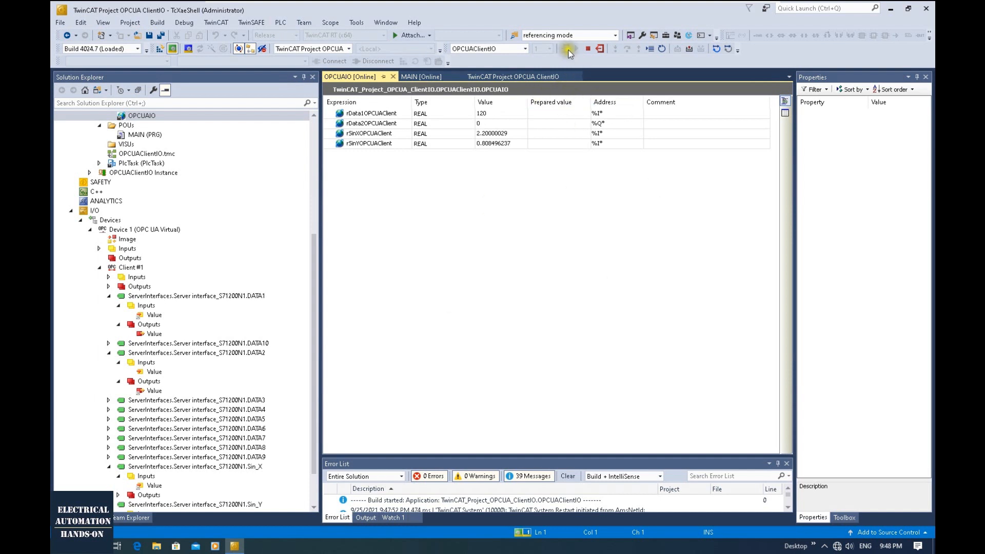
scroll(144, 180, "up", 4)
left_click(163, 233)
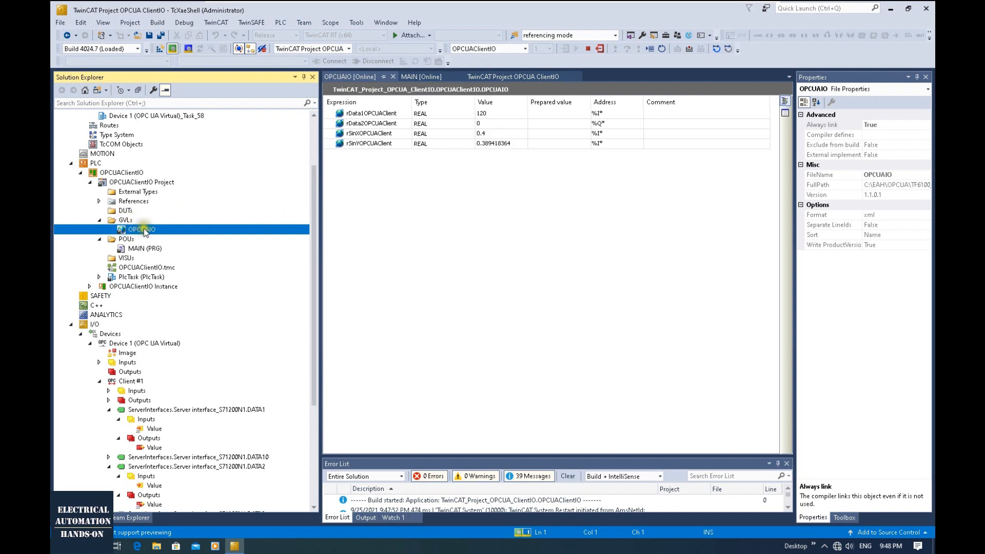
left_click(534, 114)
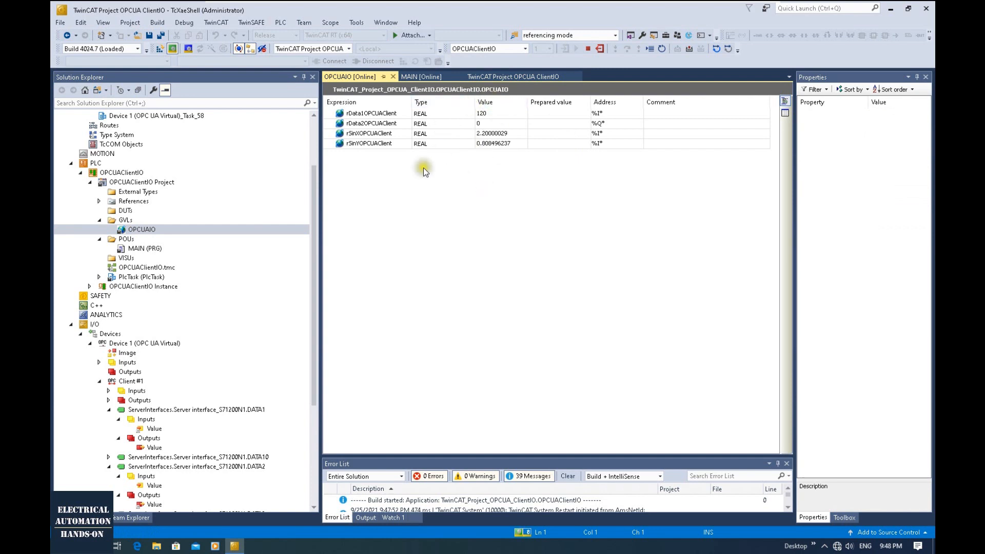
Prepare the value 567.23 for rData2OPCUAClient and write it to the PLC
left_click(366, 125)
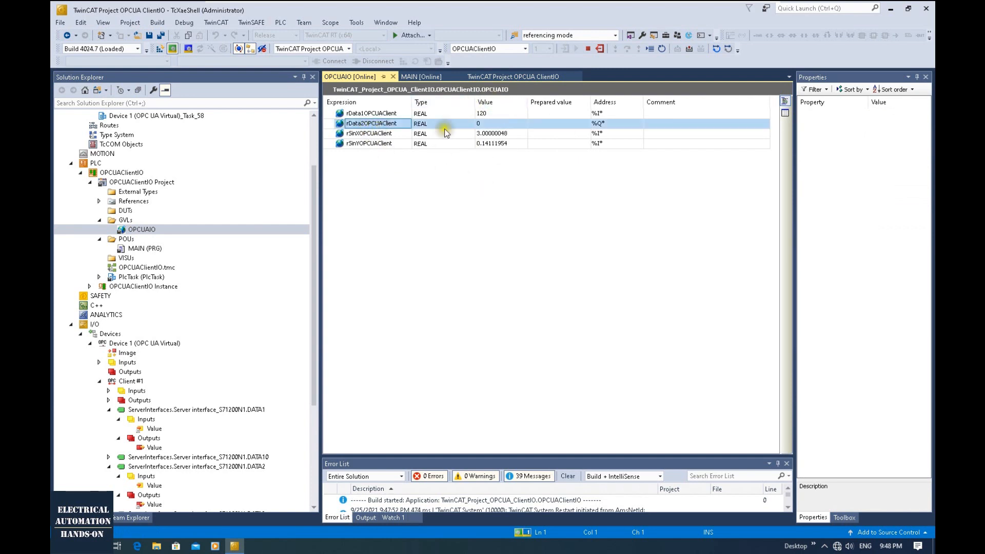
left_click(559, 125)
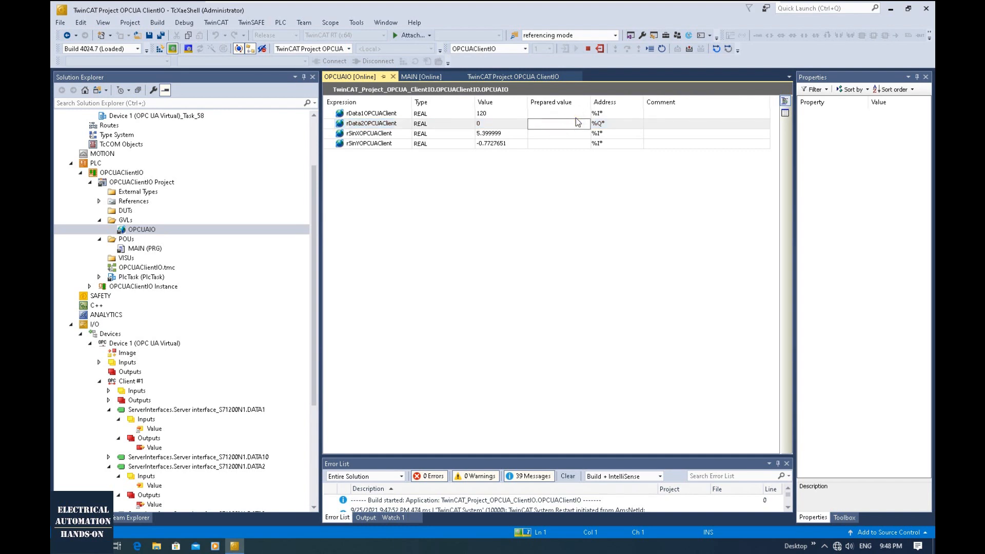
type("567.23")
key("Return")
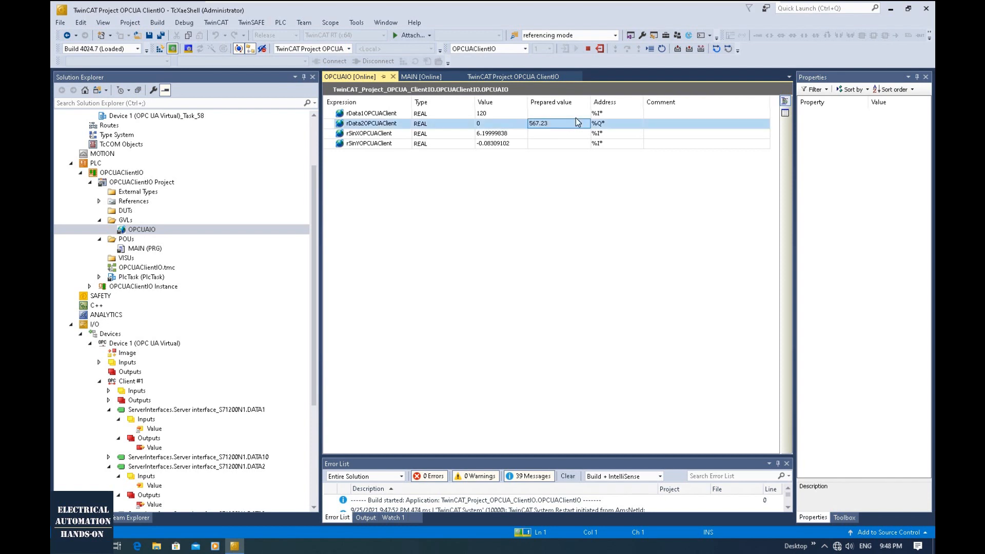
left_click(700, 50)
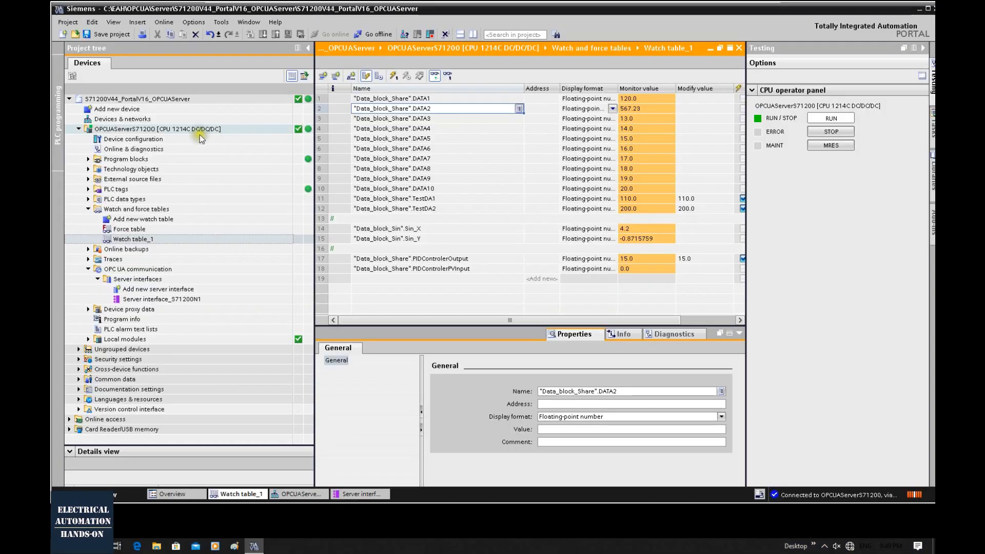
Switch to TIA Portal, check DATA2's monitor value in Watch table_1, and modify "Data_block_Share".DATA1 to 3.14
left_click(630, 111)
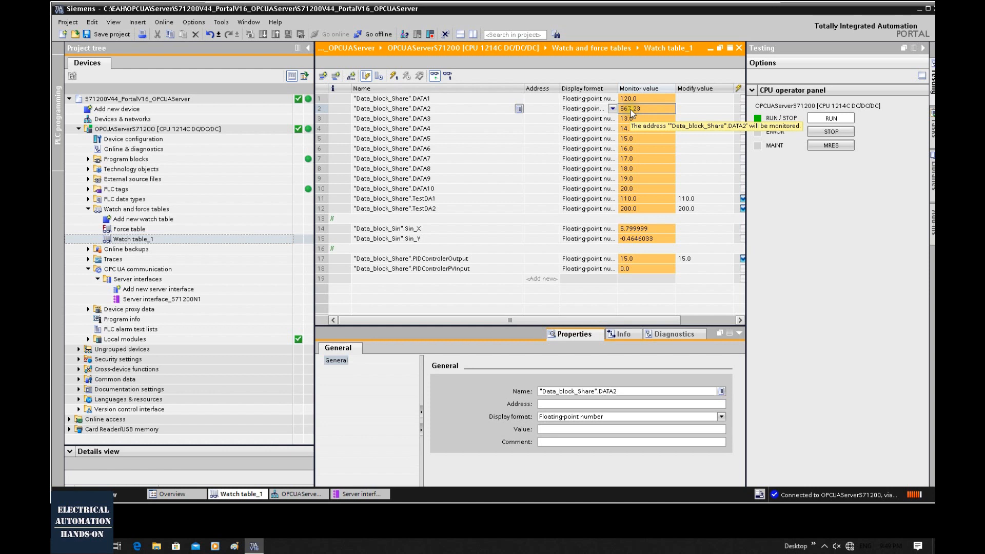
left_click(694, 98)
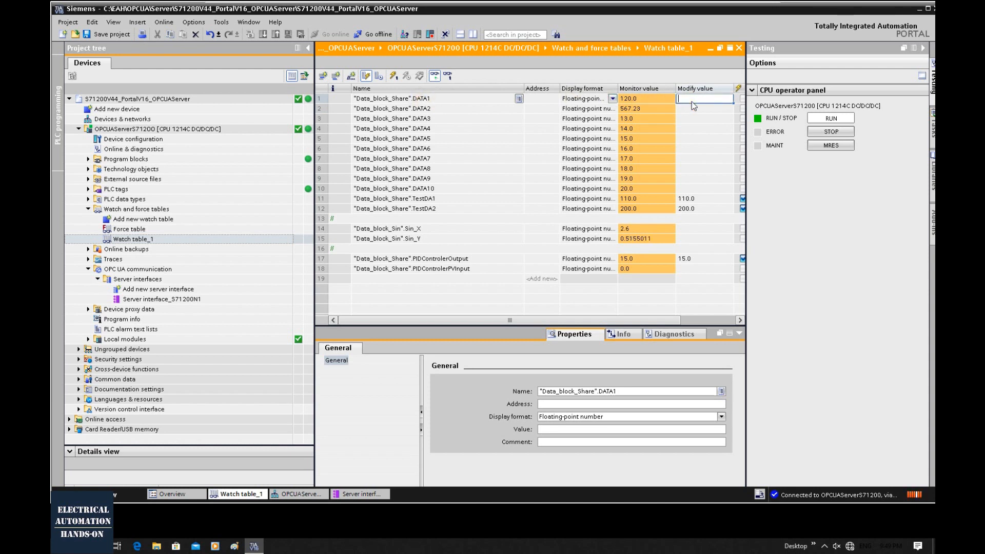
type("3.14")
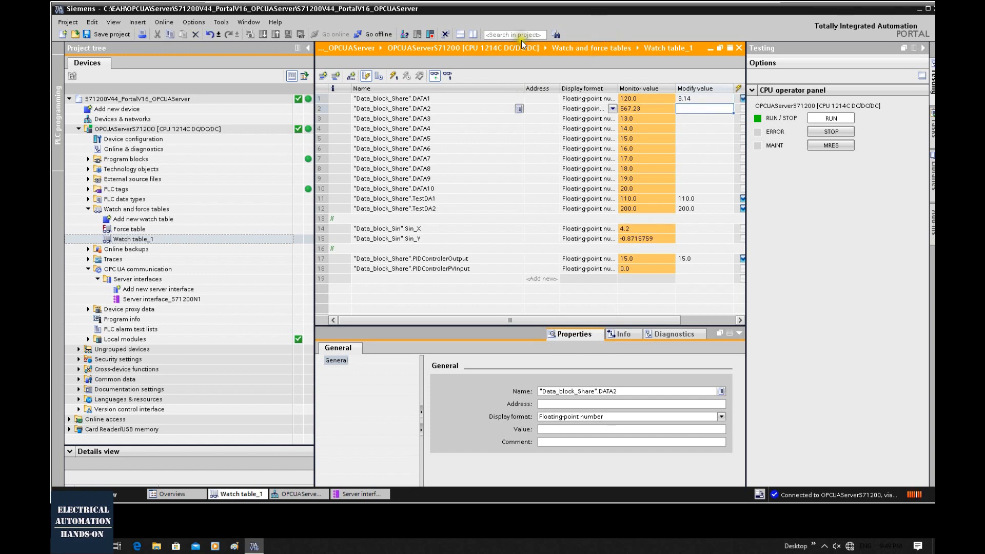
left_click(393, 77)
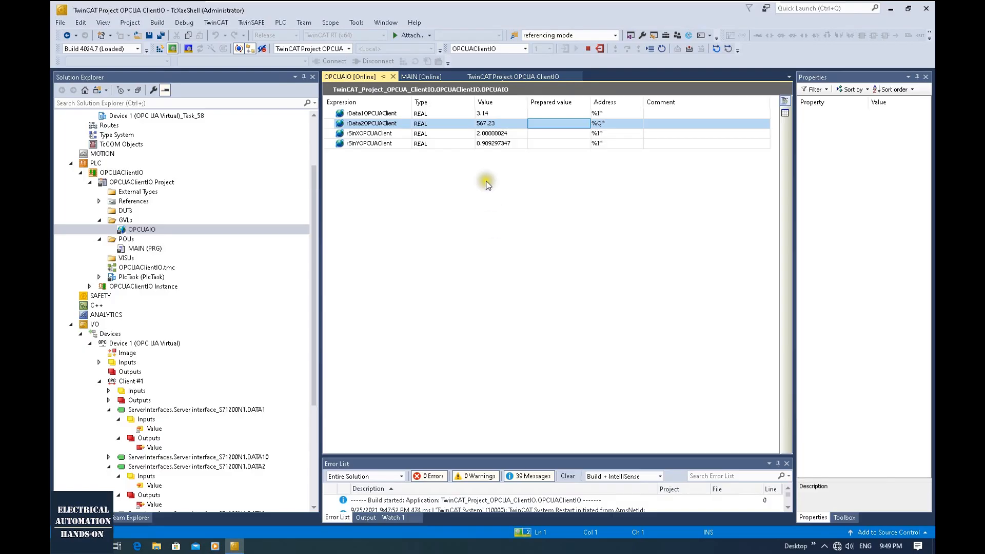
Return to TwinCAT and examine the online values of rData1OPCUAClient, rSinXOPCUAClient and rSinYOPCUAClient
left_click(427, 133)
left_click(368, 113)
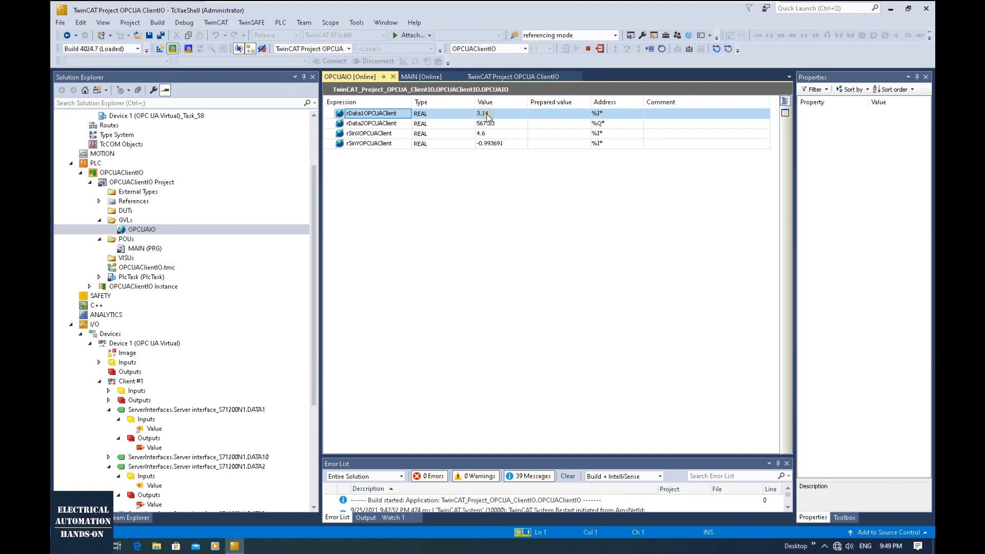
left_click(357, 135)
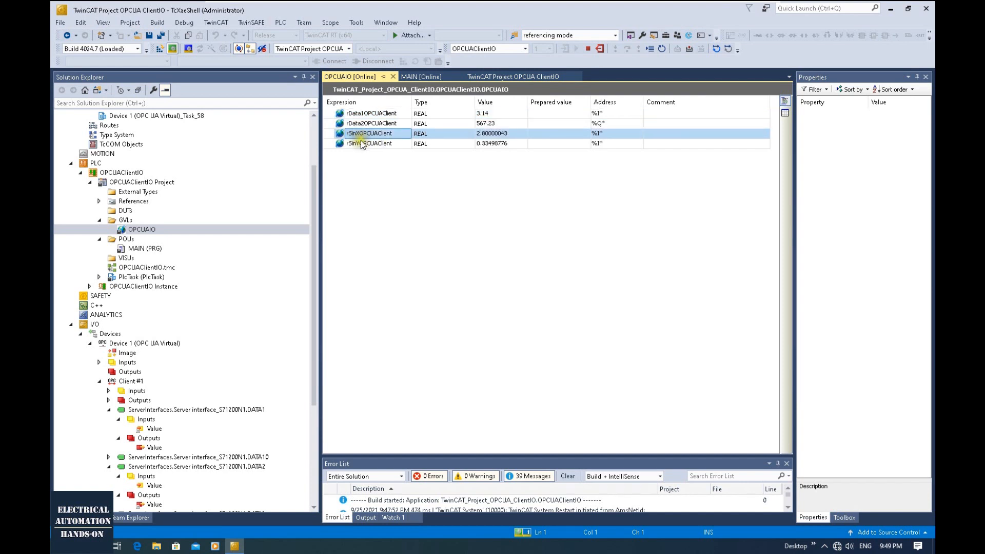
left_click(362, 144)
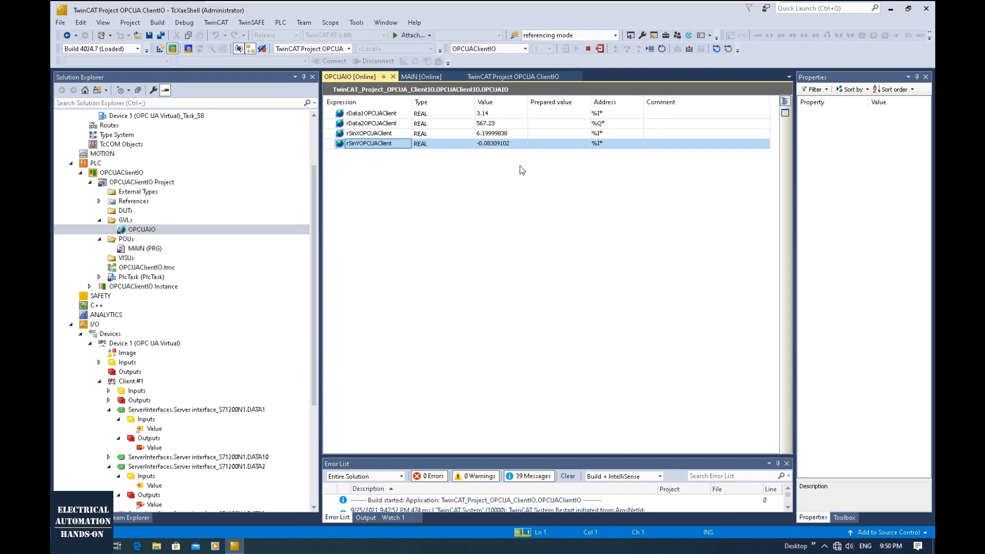
Open the MAIN (PRG) program of the OPCUAClientIO project
scroll(180, 257, "down", 2)
double_click(145, 192)
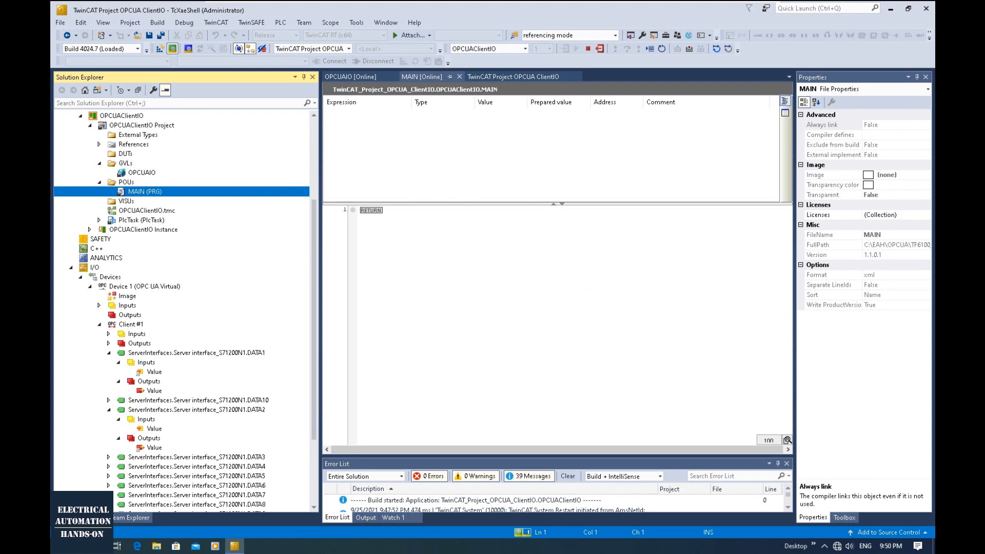
Review the DATA1 input Value's properties, the Client #1 settings and the variables available for linking, without attaching one
scroll(275, 297, "down", 4)
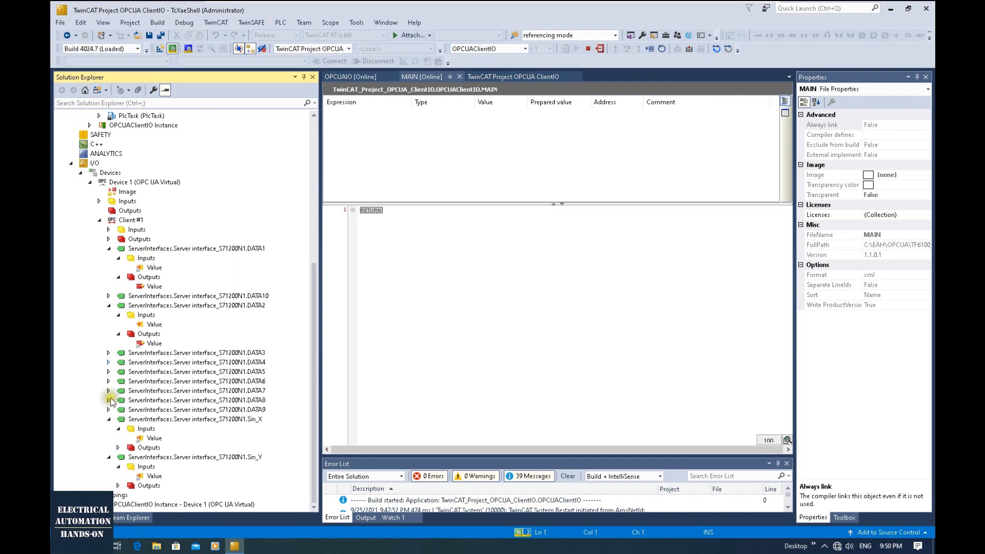
double_click(154, 268)
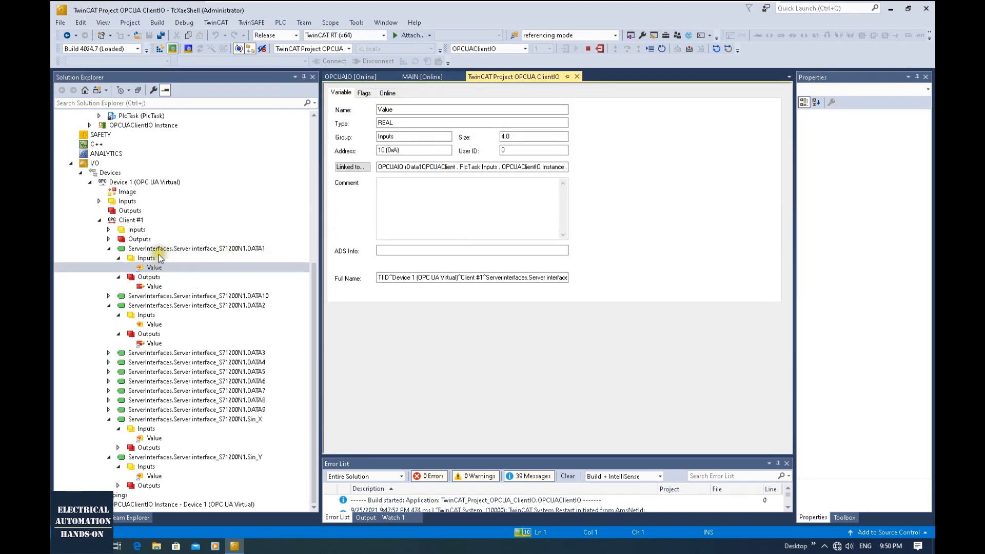
double_click(153, 221)
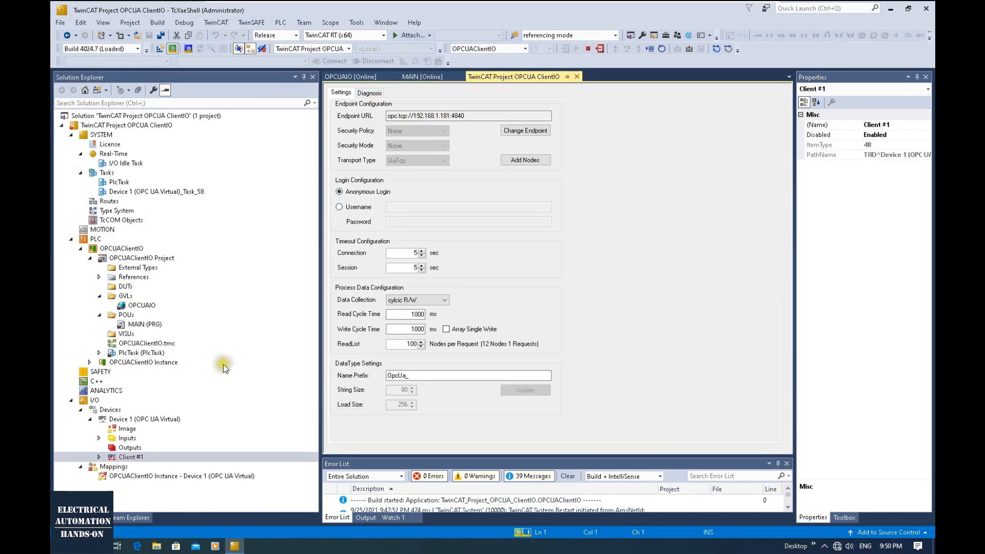
left_click(97, 457)
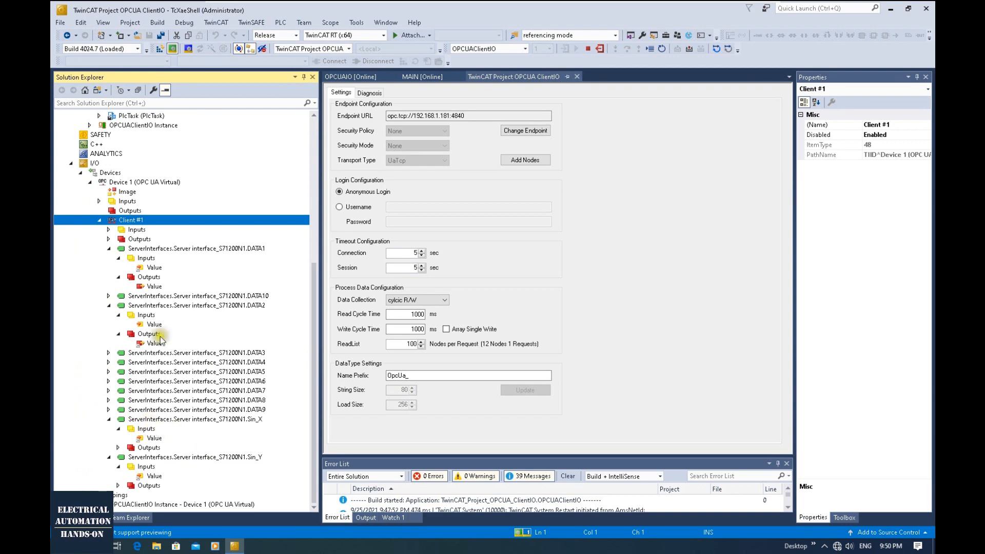
double_click(154, 267)
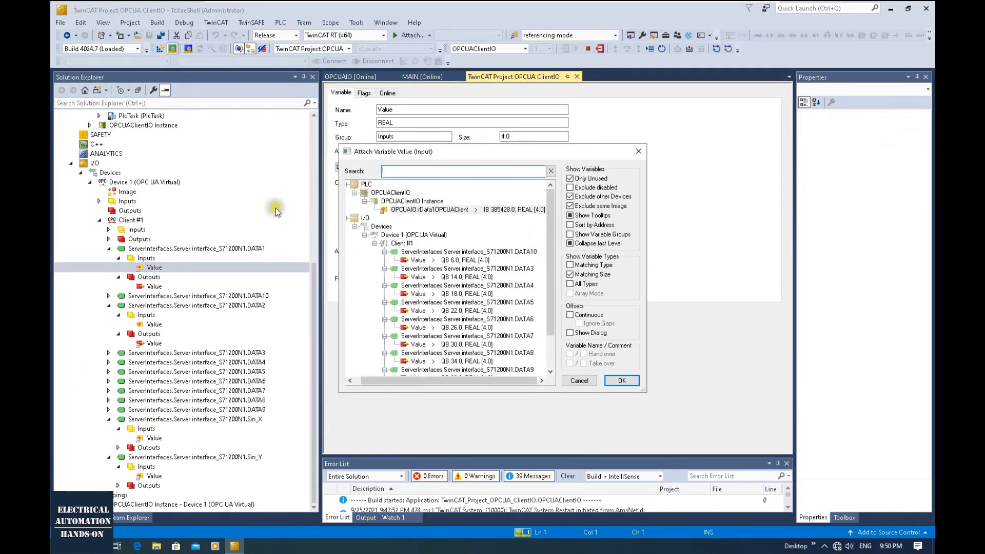
left_click(638, 152)
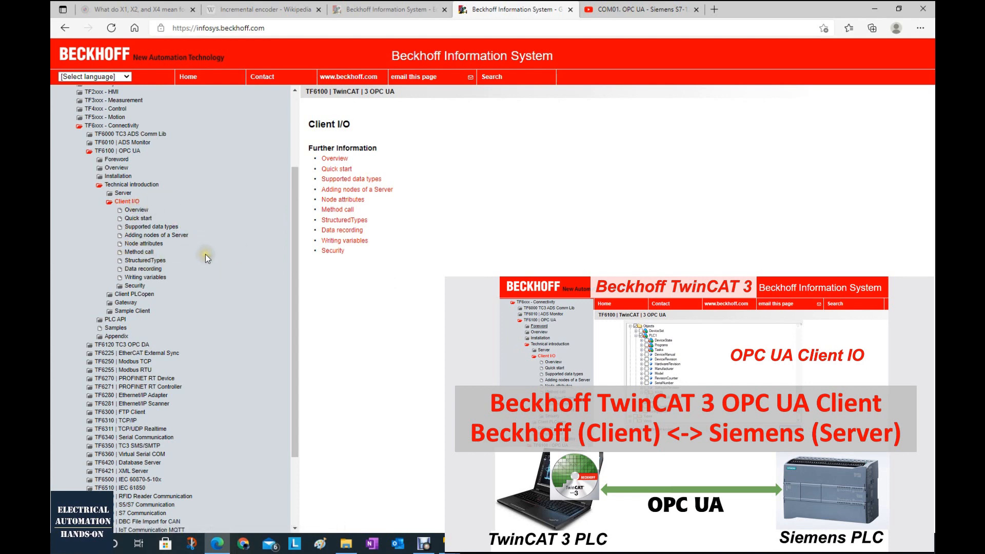
Switch to the Beckhoff Information System in the browser and read the TF6100 Client I/O Overview page
left_click(137, 210)
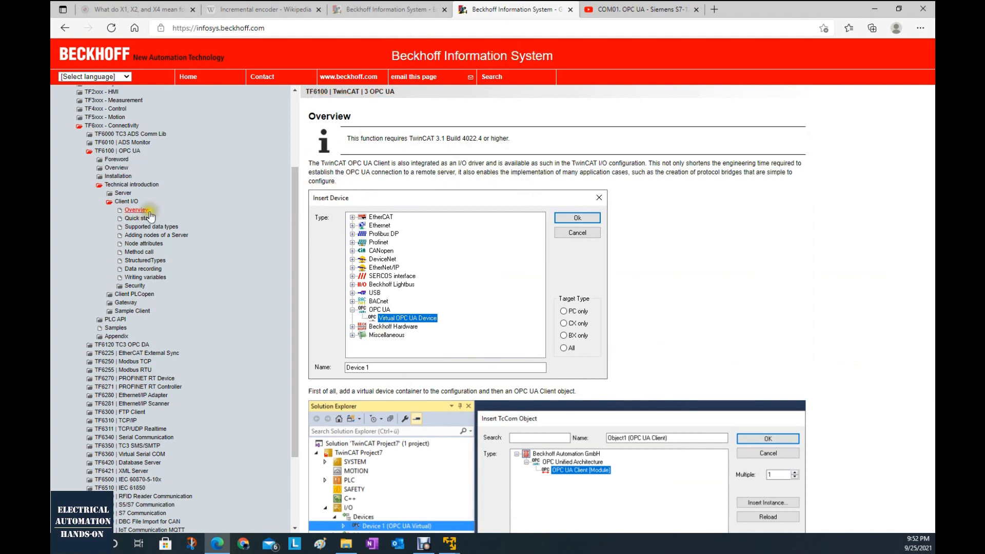
scroll(136, 208, "up", 3)
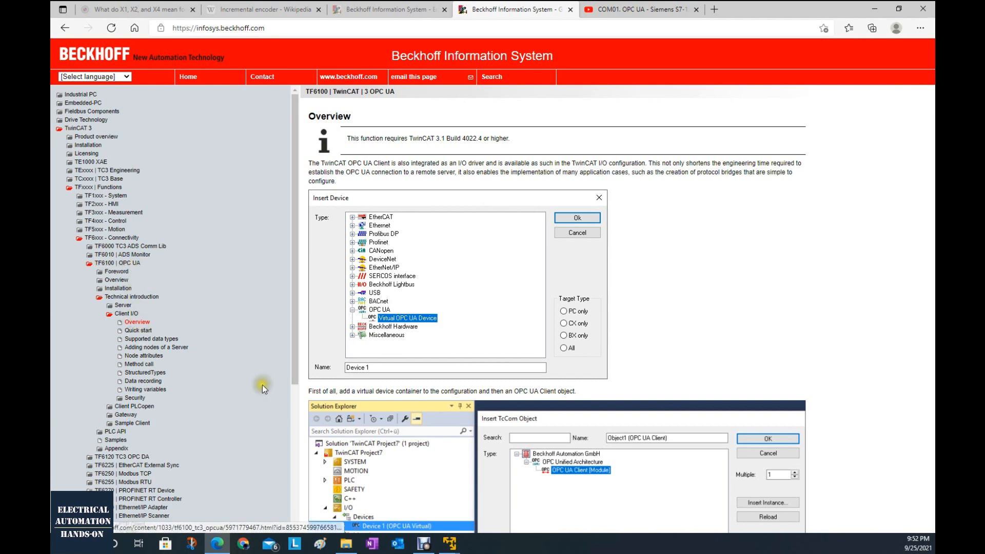
scroll(257, 391, "down", 3)
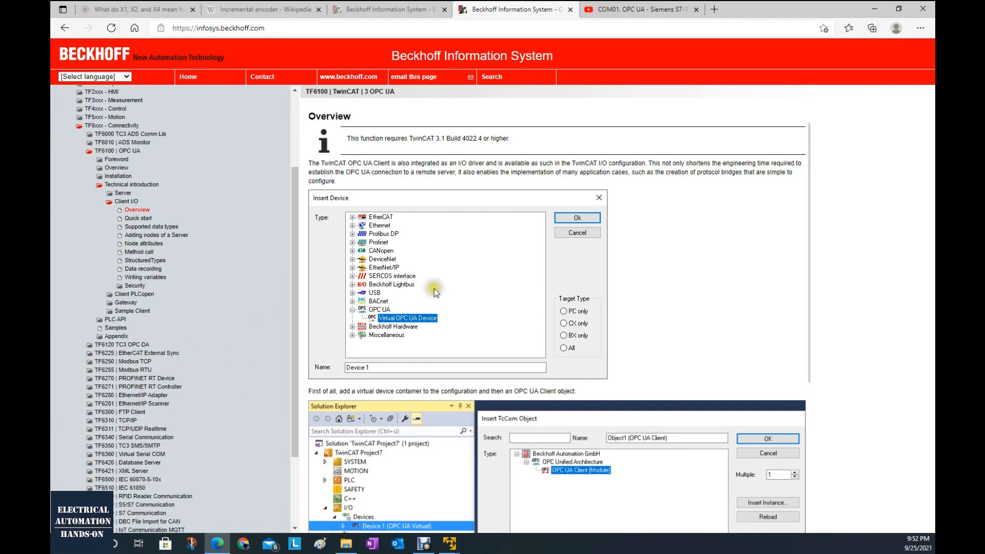
Examine the function blocks in the Client PLCopen Overview, highlighting UA_Connect and UA_Write, and return to the Client I/O page
left_click(140, 296)
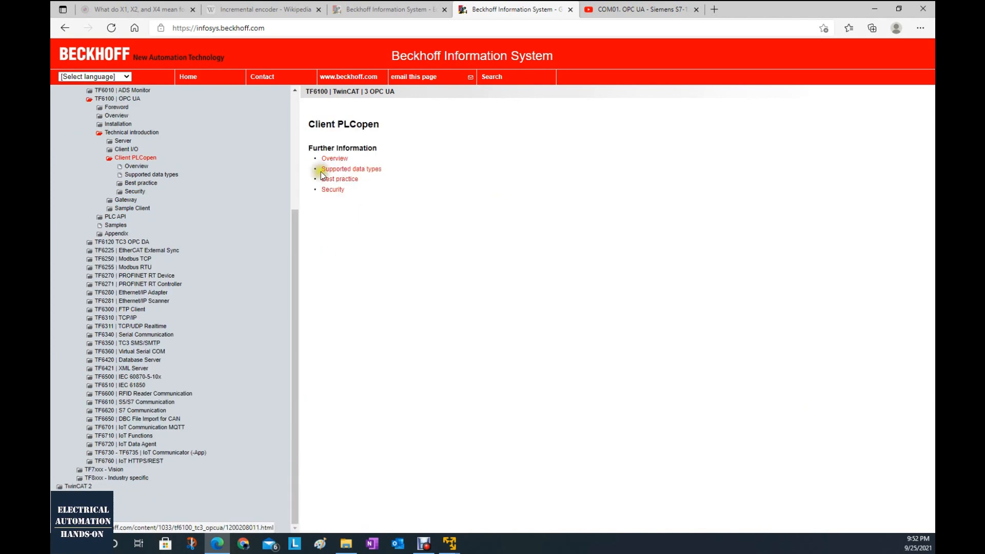
left_click(145, 166)
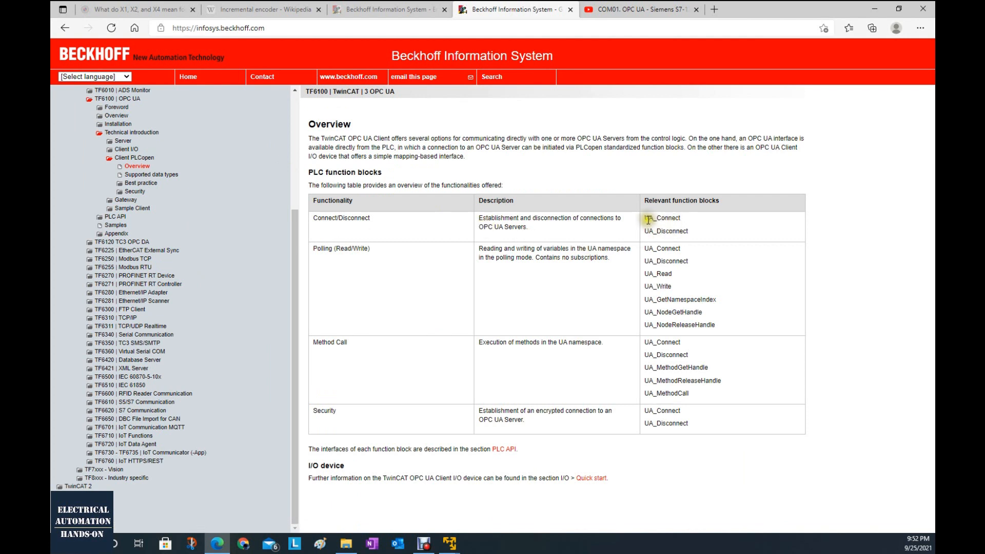
left_click_drag(645, 218, 692, 218)
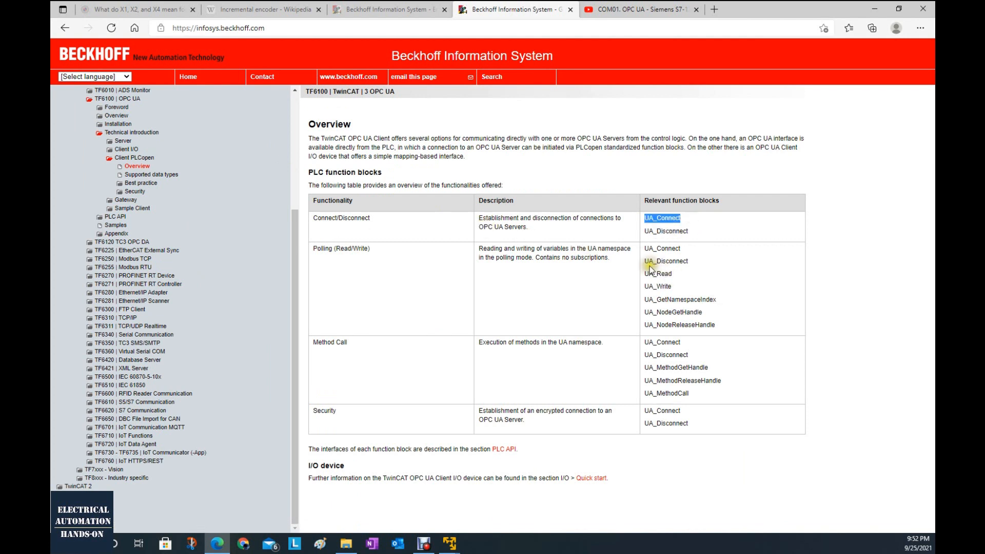
double_click(662, 287)
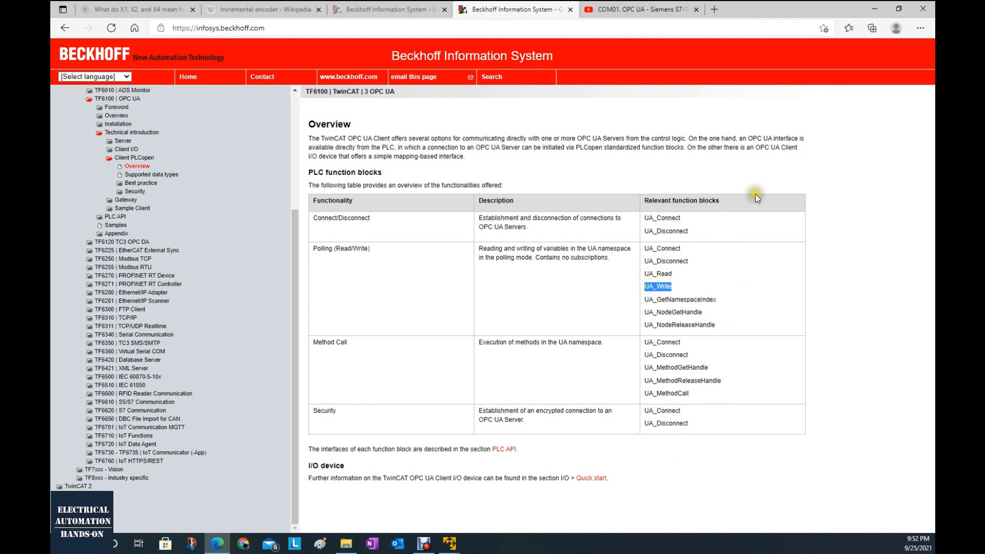
left_click(128, 150)
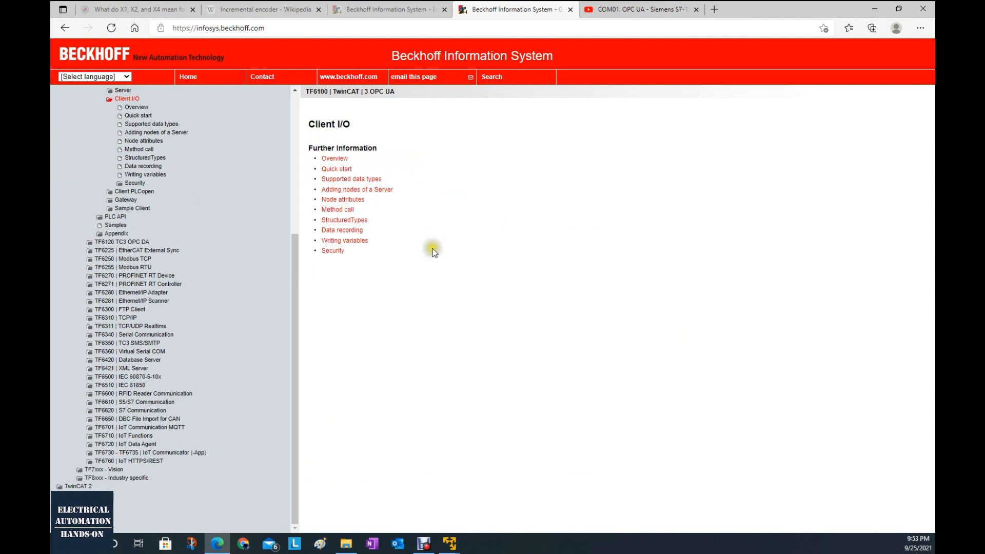